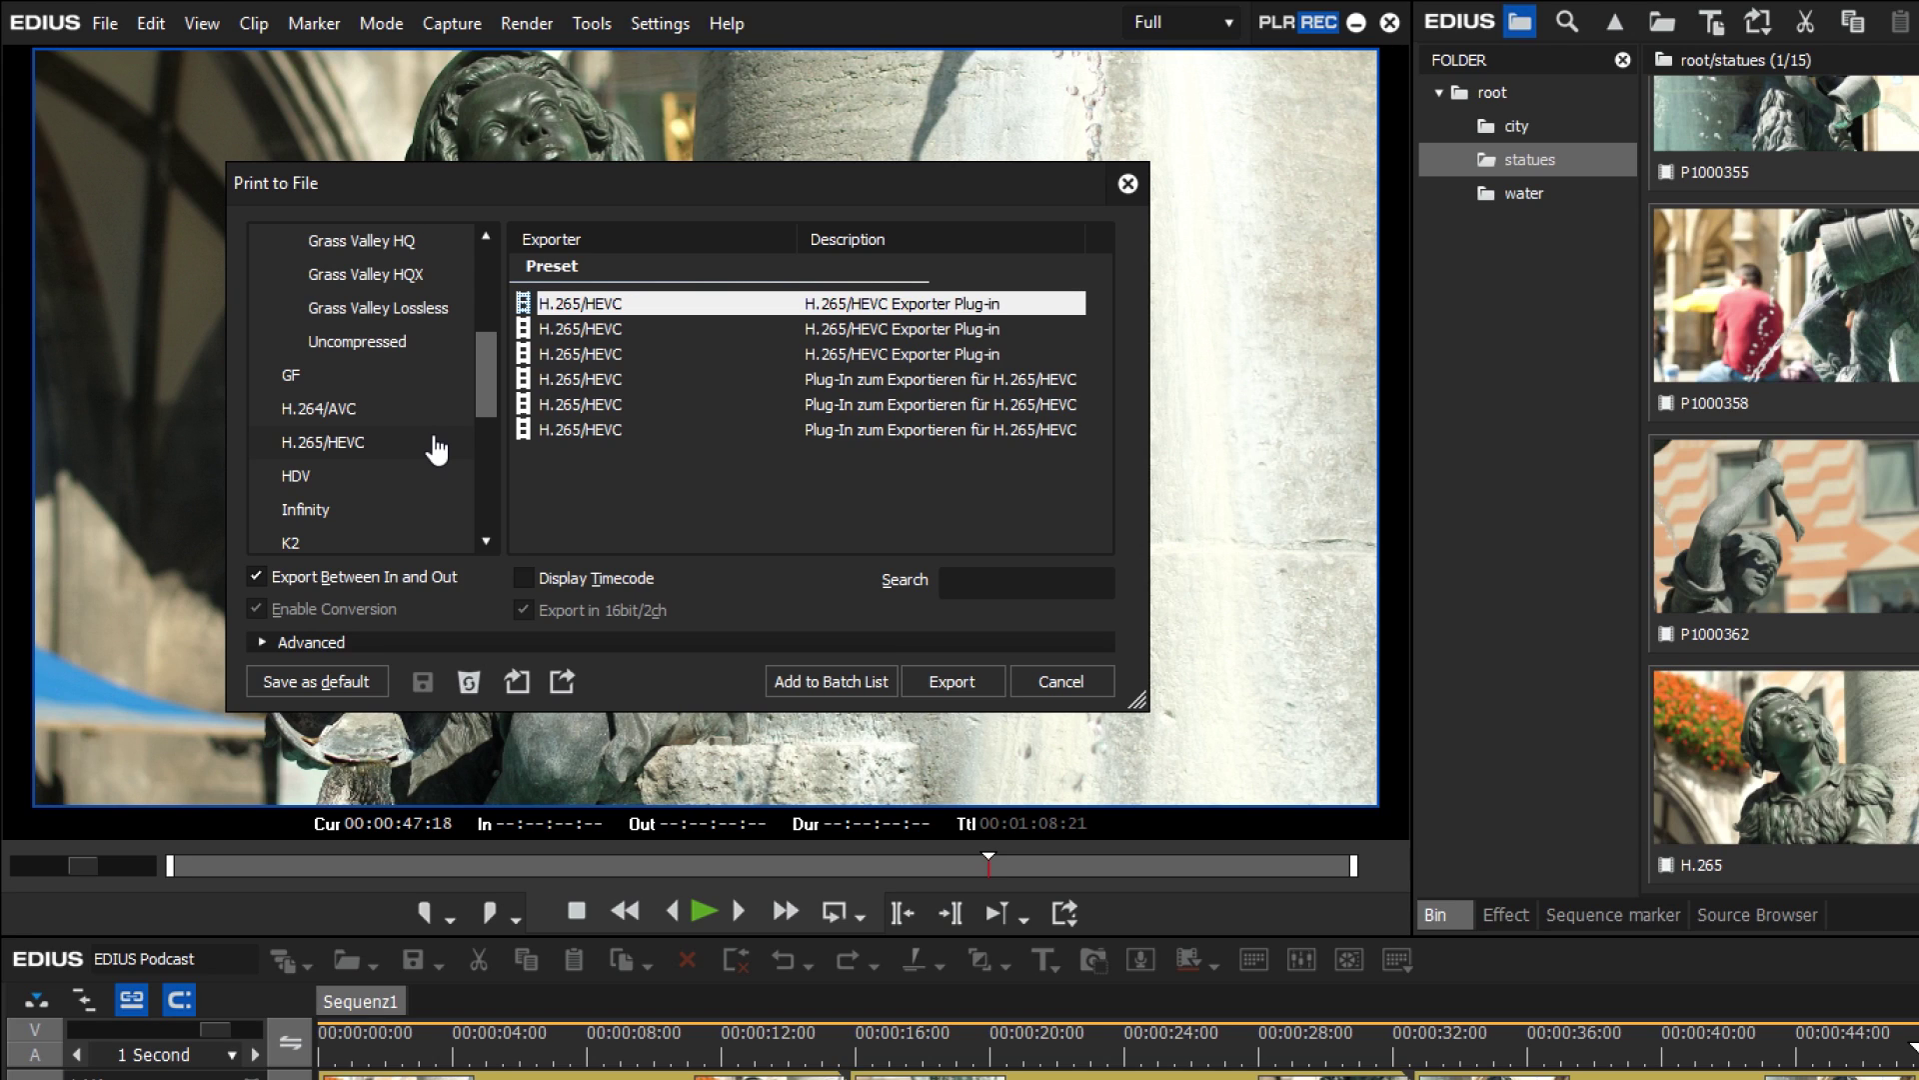
# - Choose the H.265/HEVC exporter and bring up its MP4 save and encoding settings
pyautogui.click(436, 442)
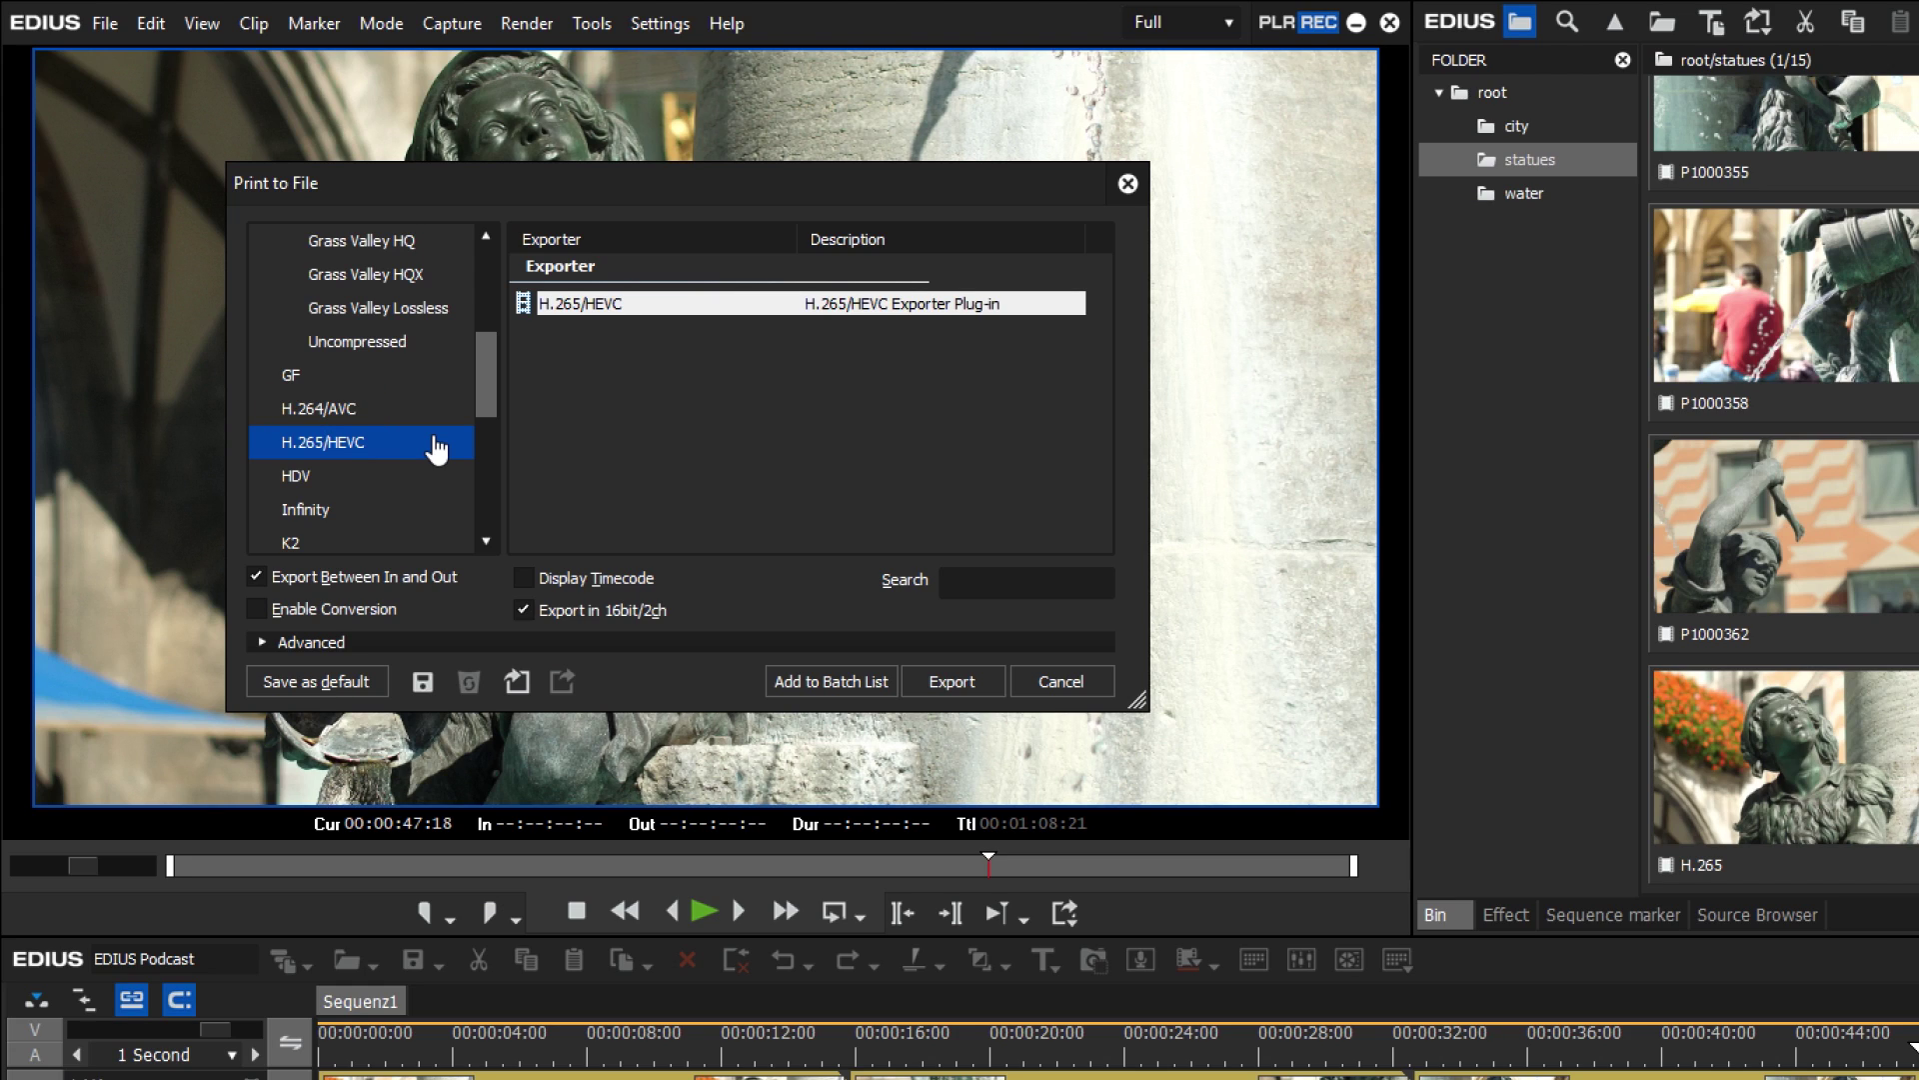
pyautogui.click(920, 692)
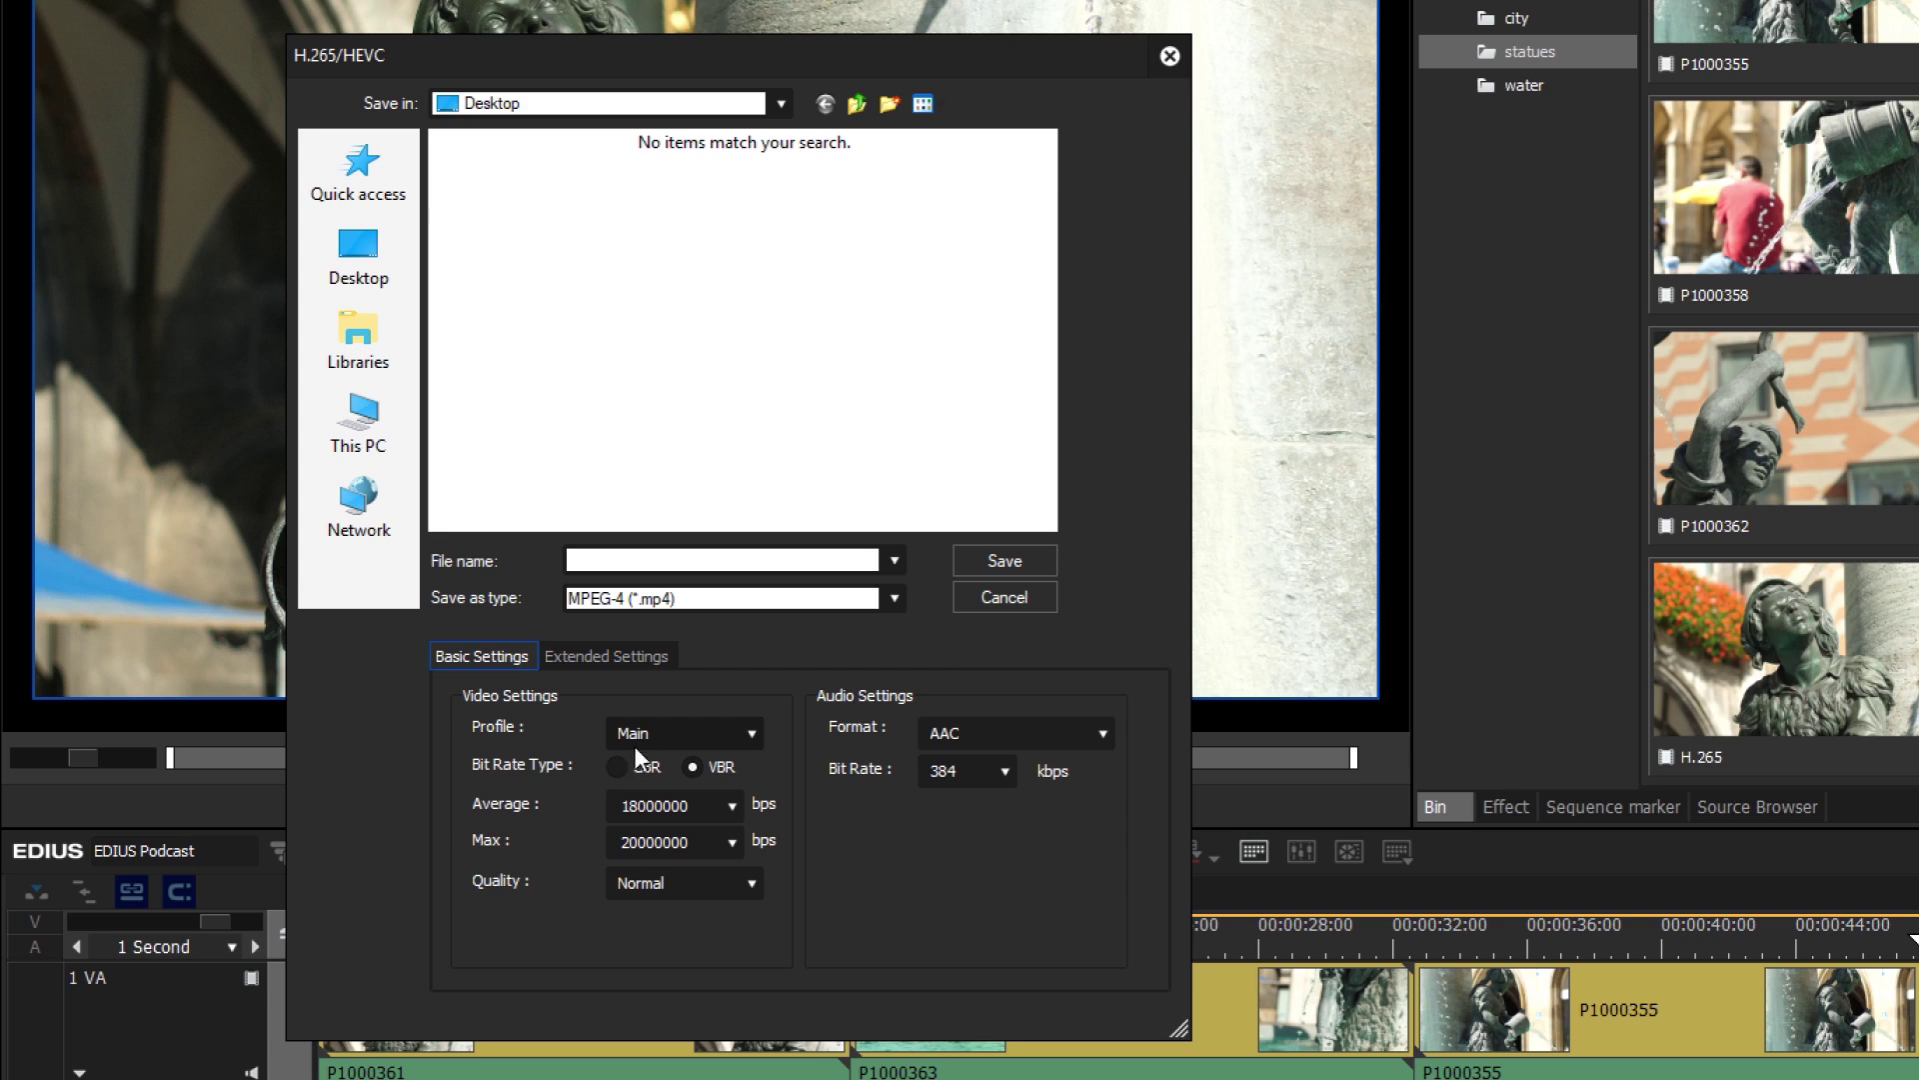
# - Set H.265 encoding to CBR with a 12M average bit rate and 10-bit depth
pyautogui.click(616, 766)
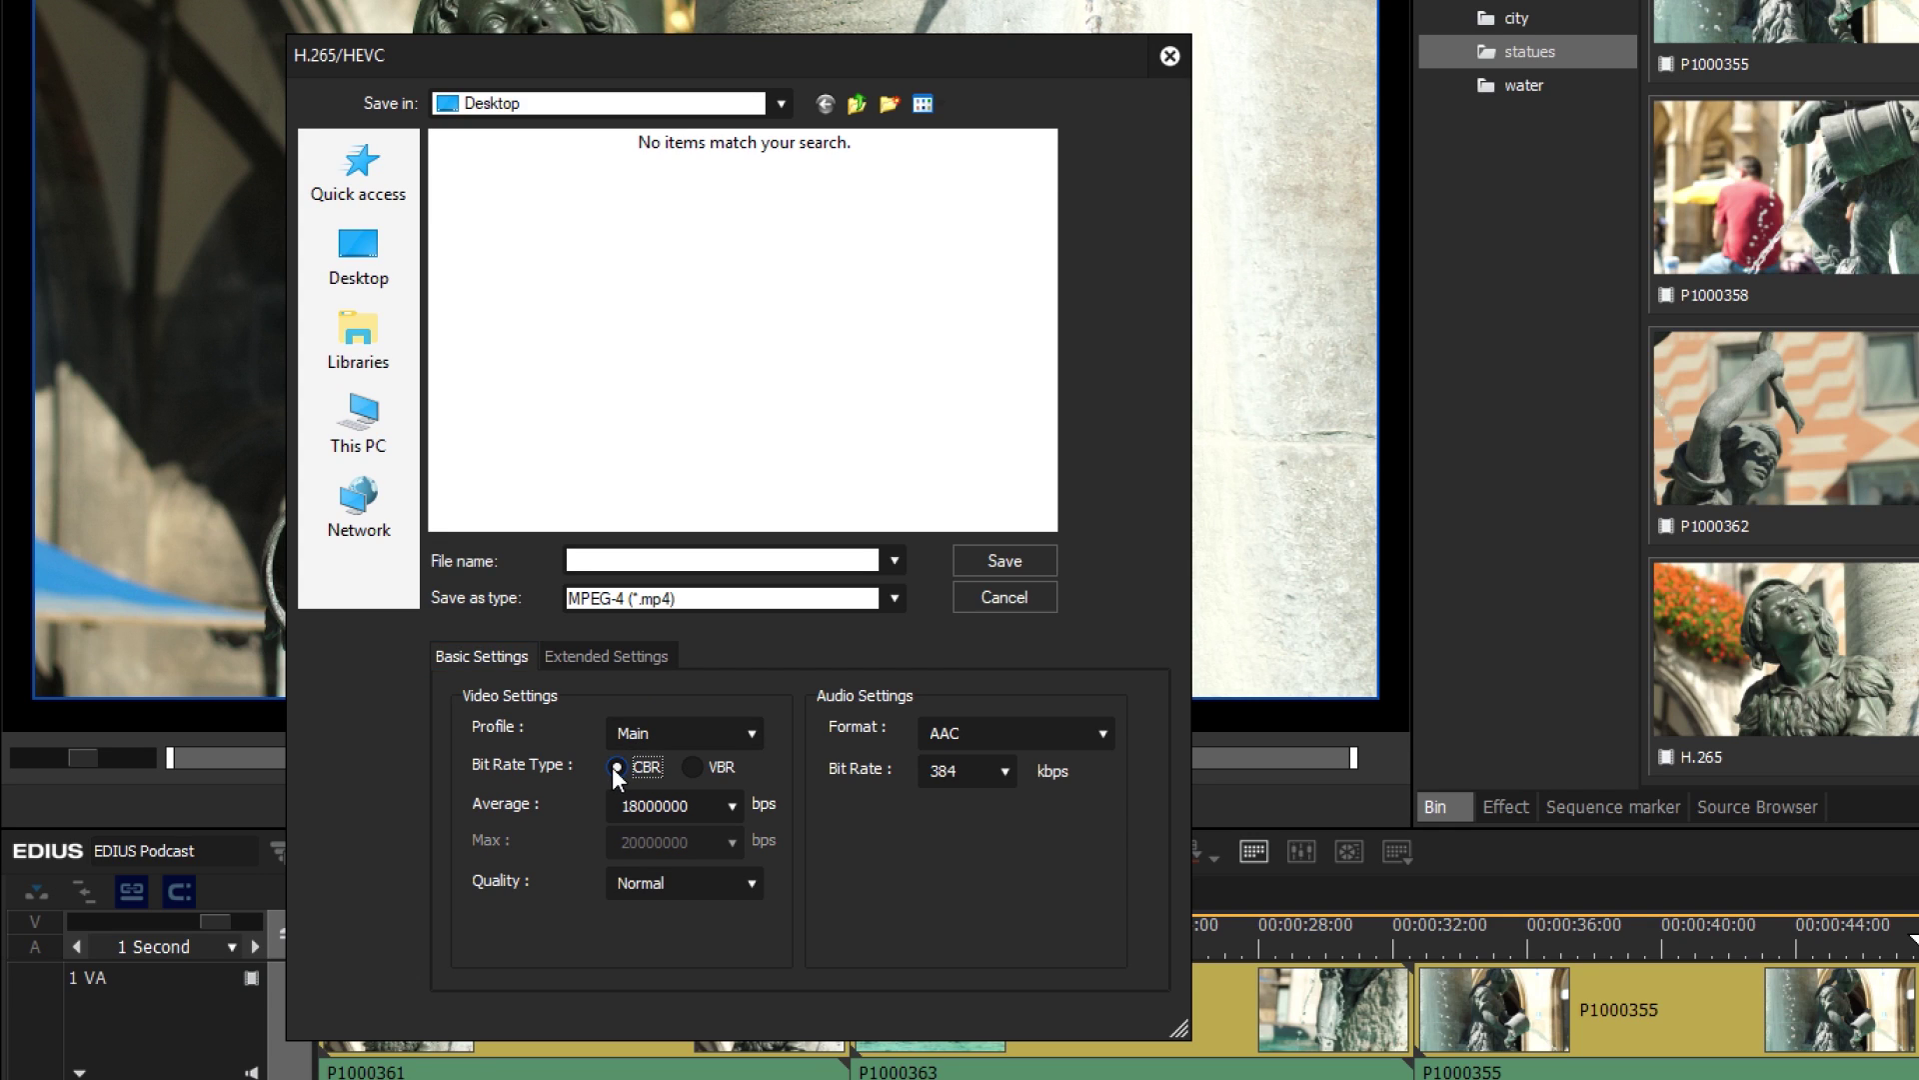
pyautogui.click(731, 806)
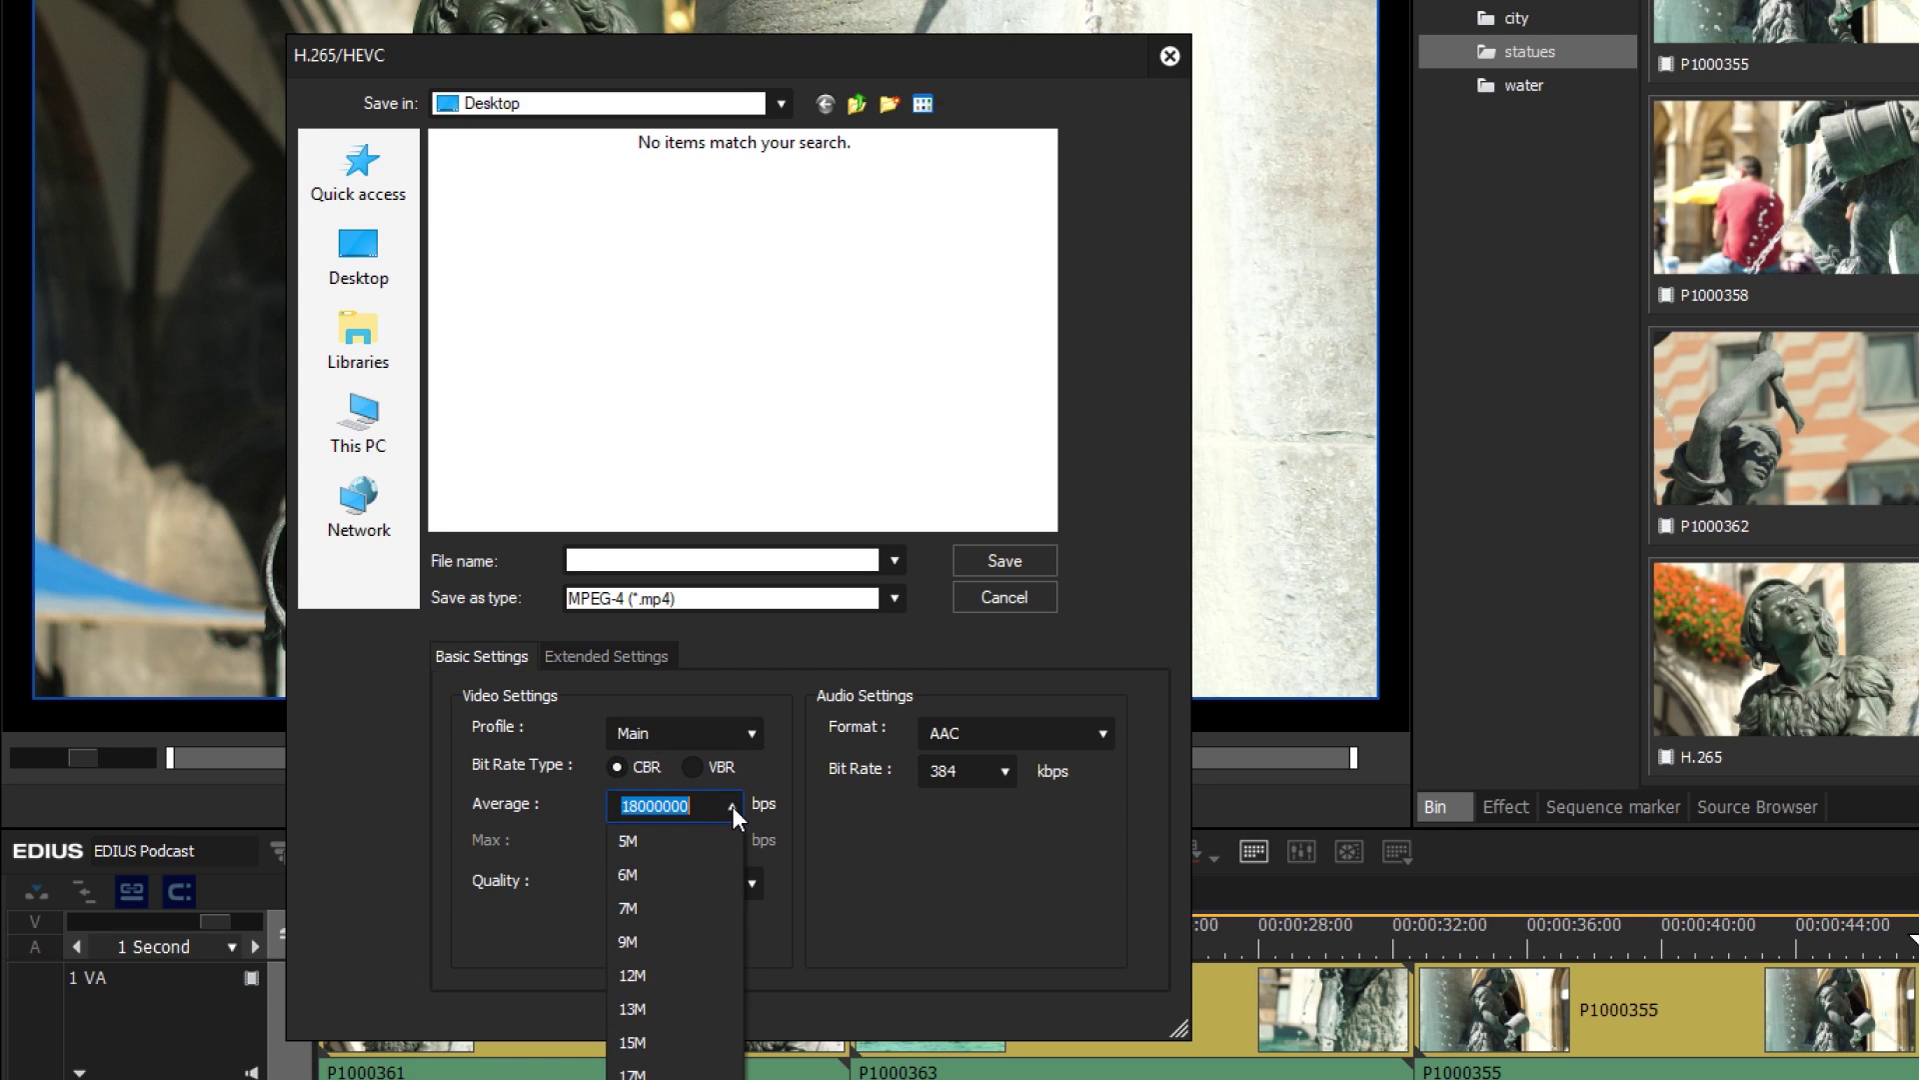
pyautogui.click(716, 970)
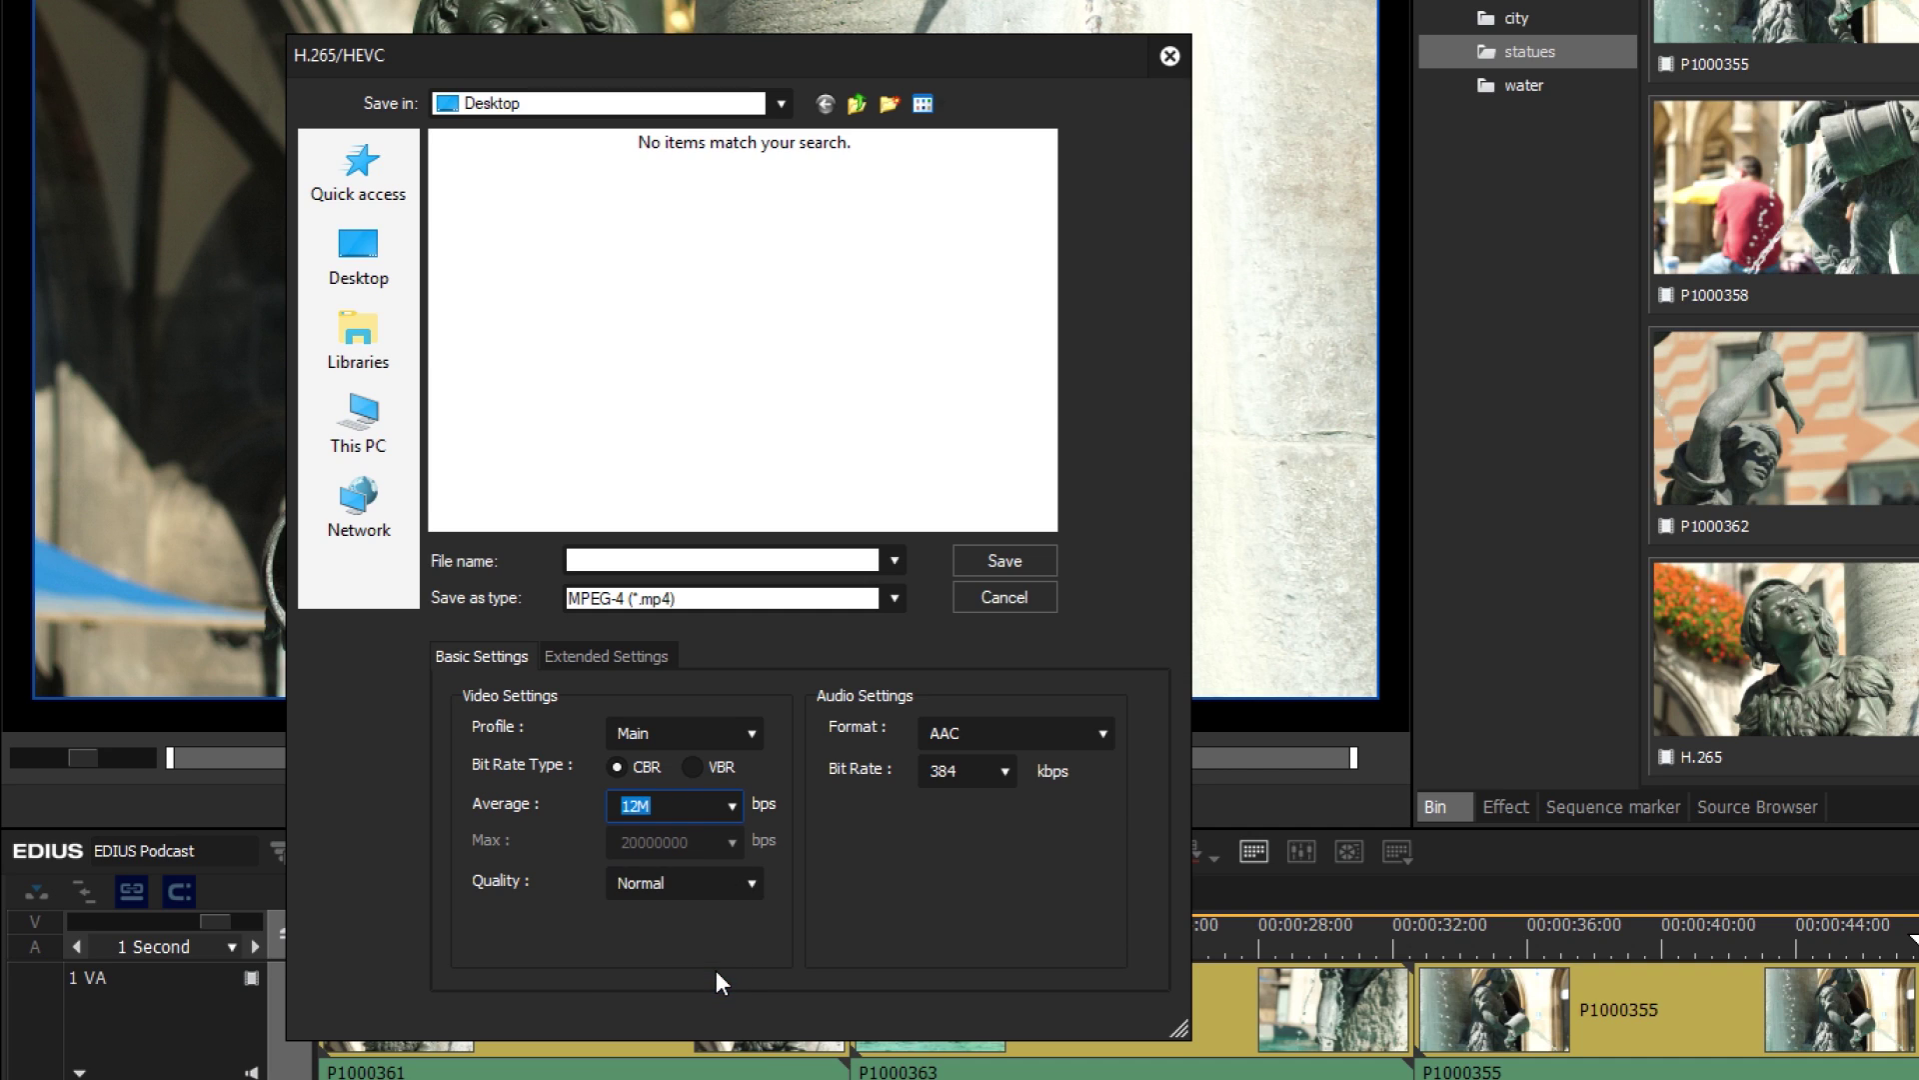
pyautogui.click(608, 660)
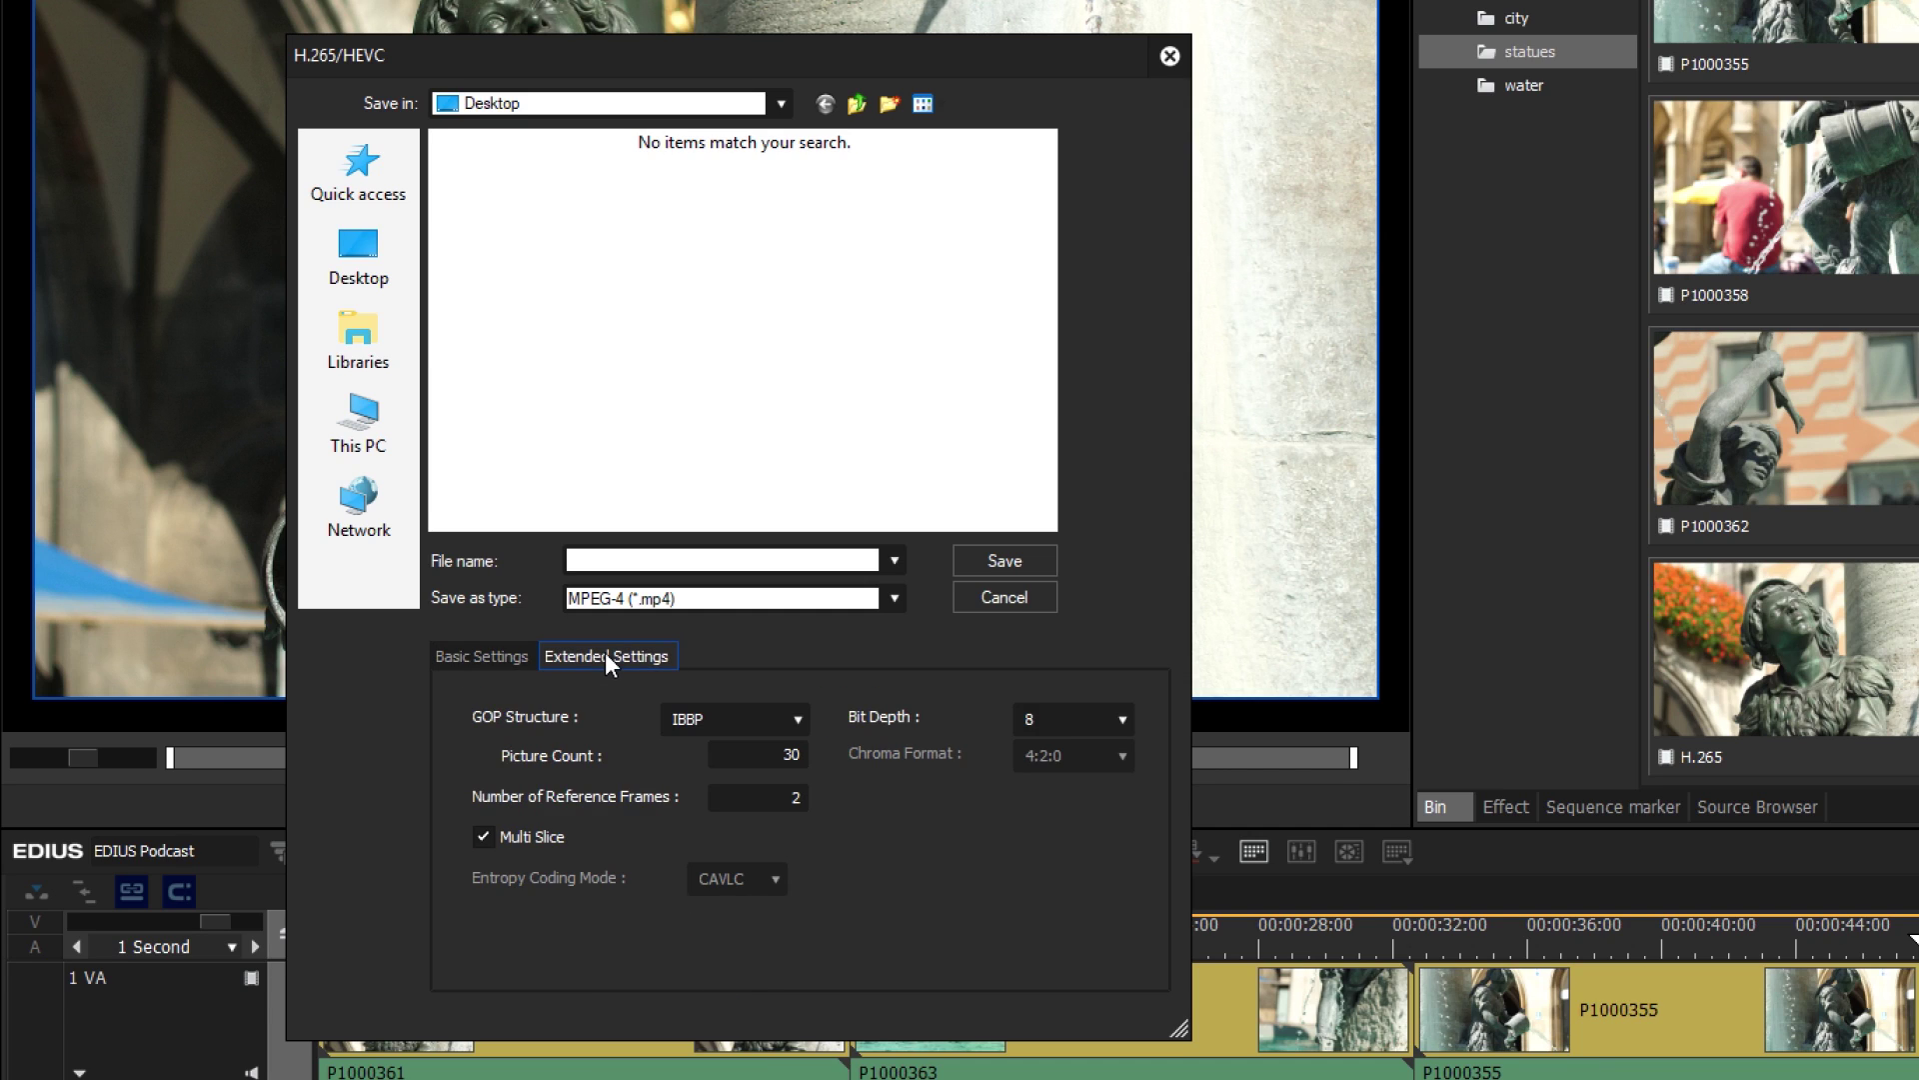
pyautogui.click(1120, 719)
pyautogui.click(1121, 788)
# - Leave the export dialog and show Videos > EDIUS Podcast > XAVC Proxy in File Explorer
pyautogui.press('alt')
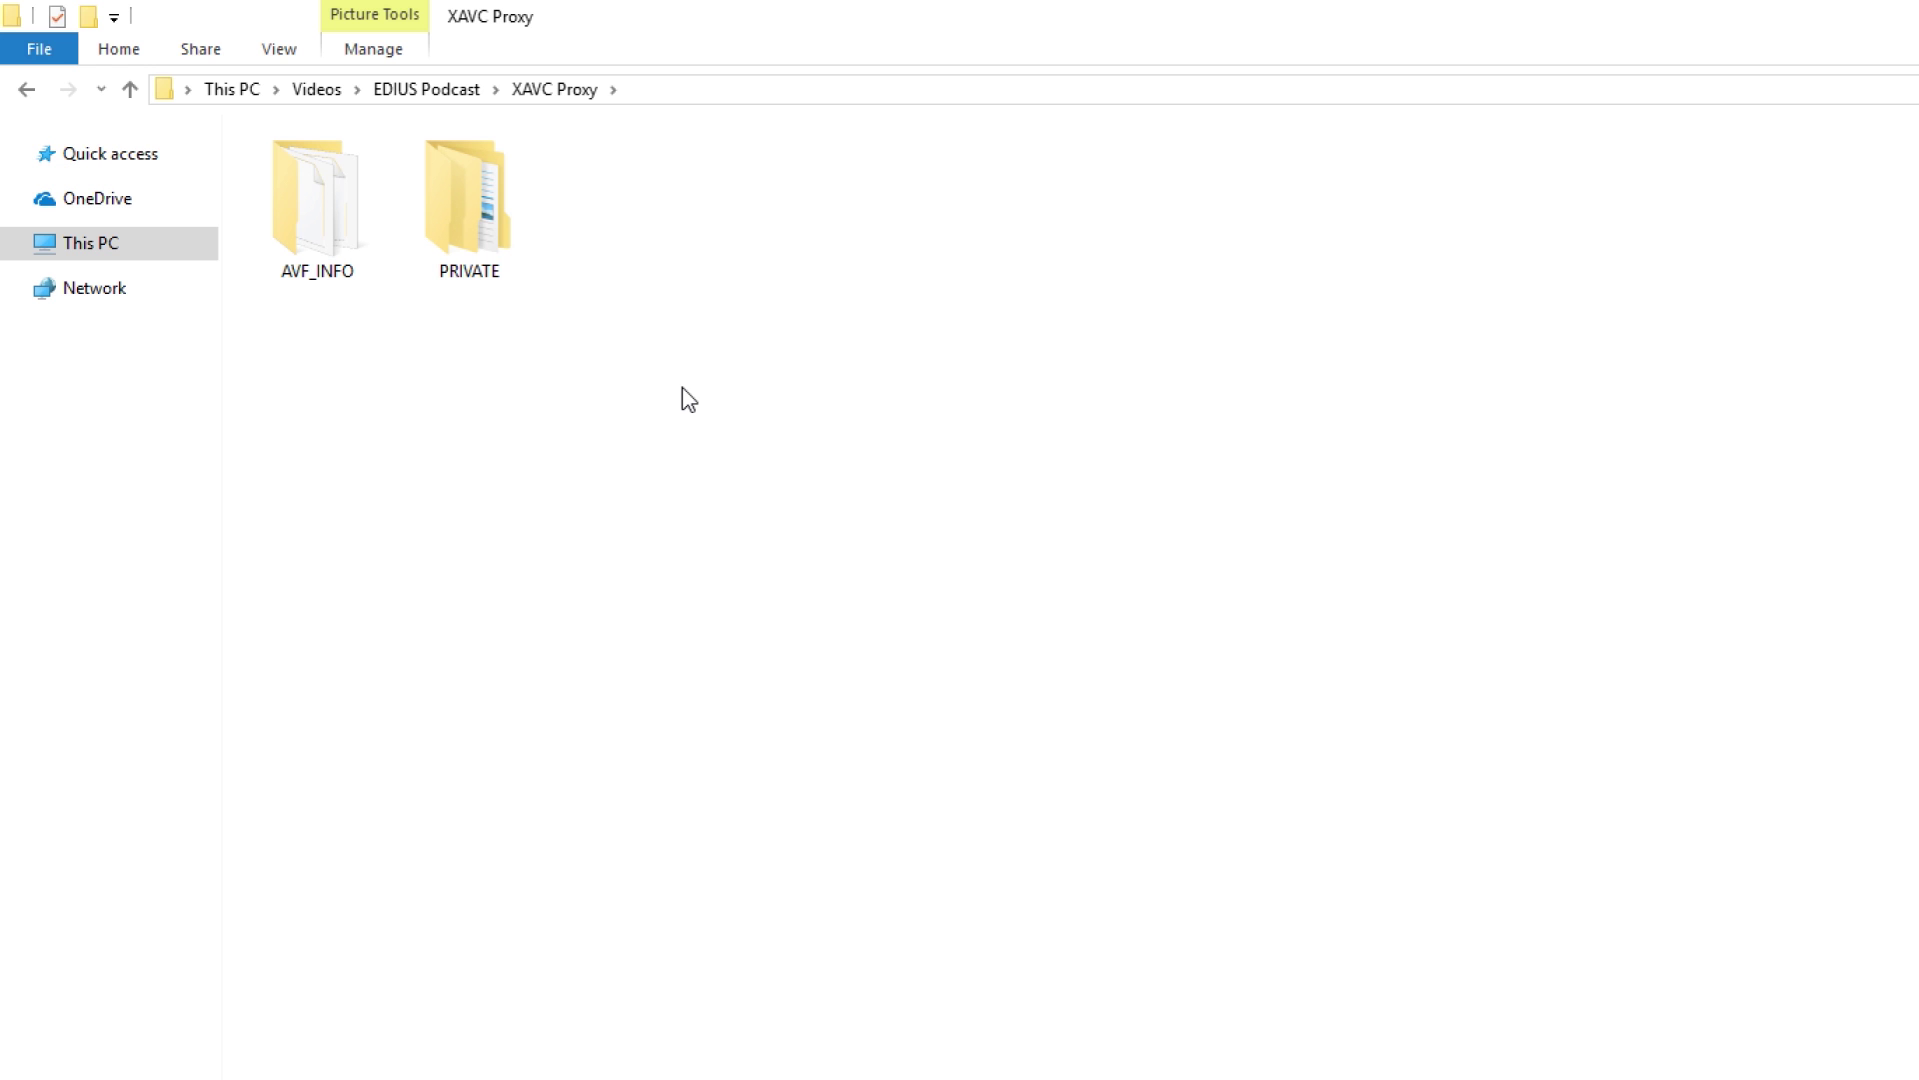
# - Show Clip0013S03's Details properties in PRIVATE > XDROOT > Sub, revealing its 640×360 frame size
pyautogui.doubleClick(521, 237)
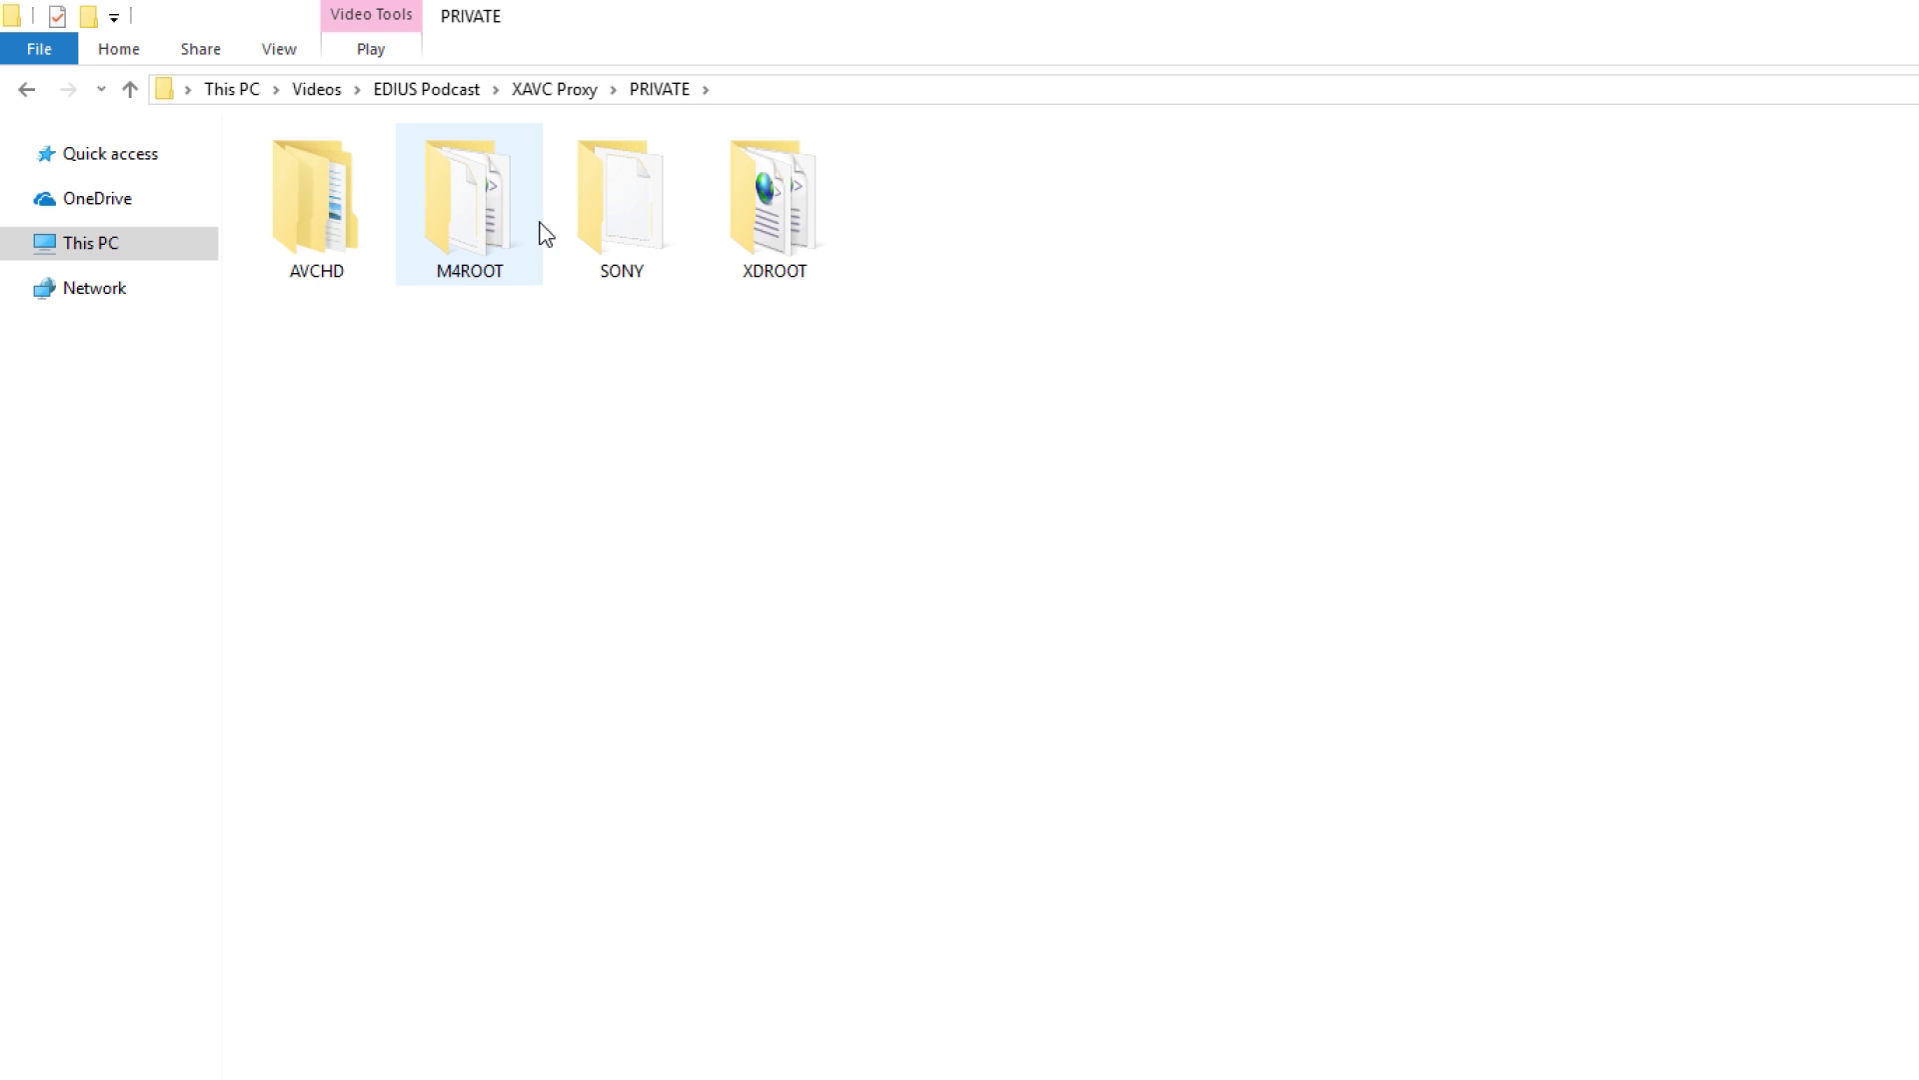
pyautogui.doubleClick(784, 240)
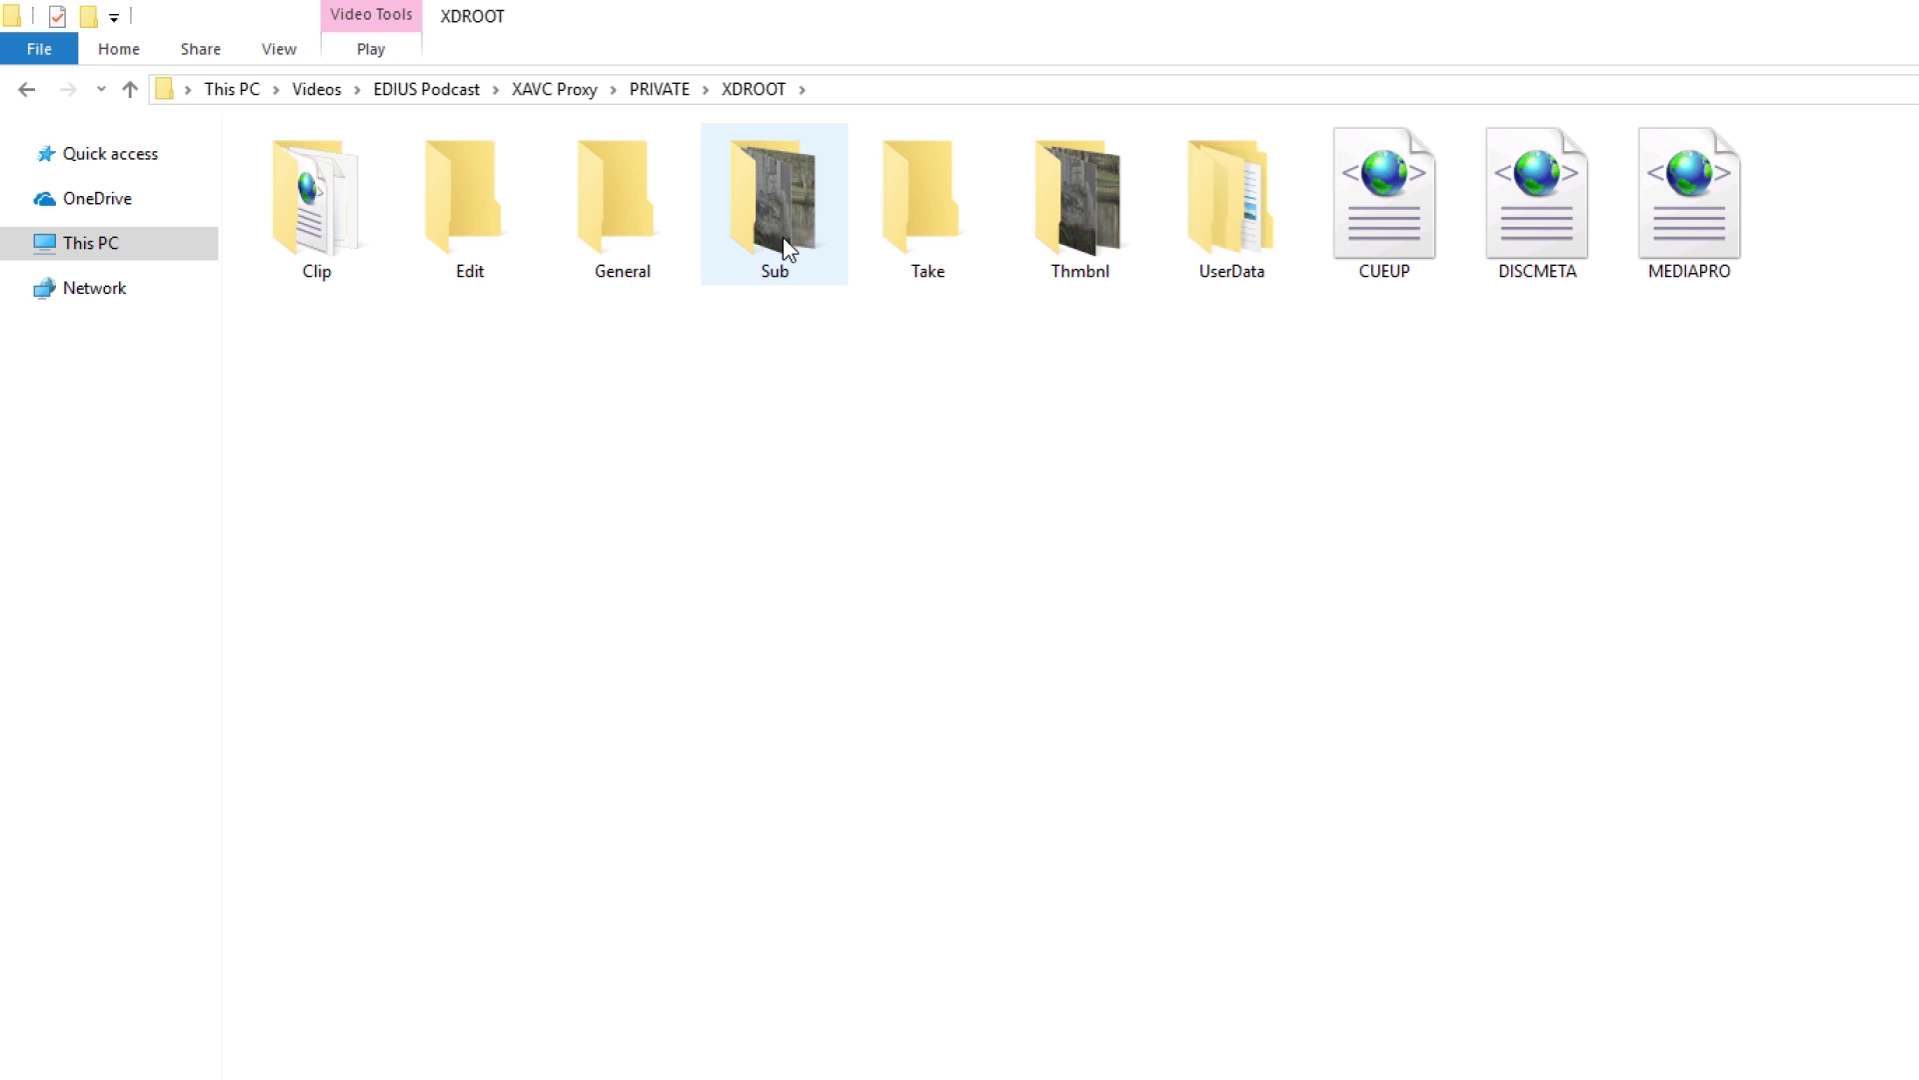
pyautogui.doubleClick(786, 248)
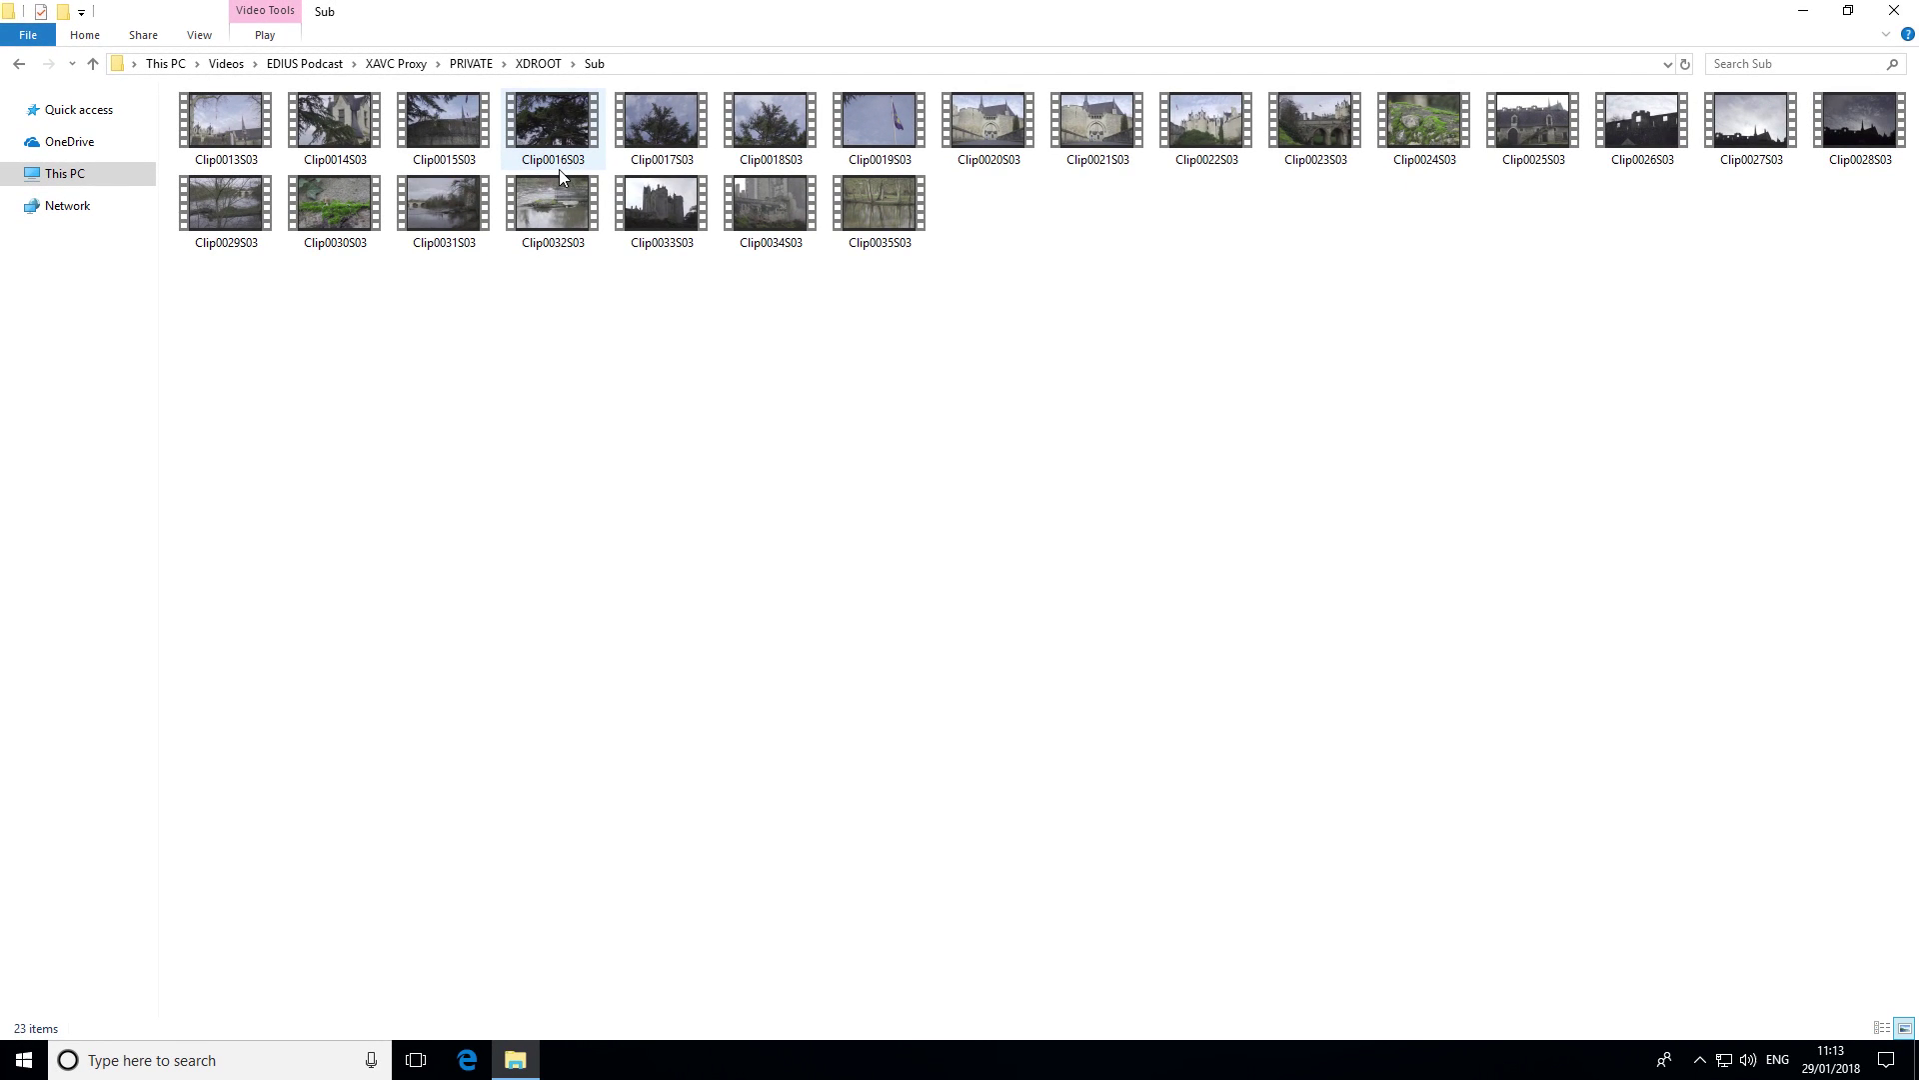
pyautogui.rightClick(245, 145)
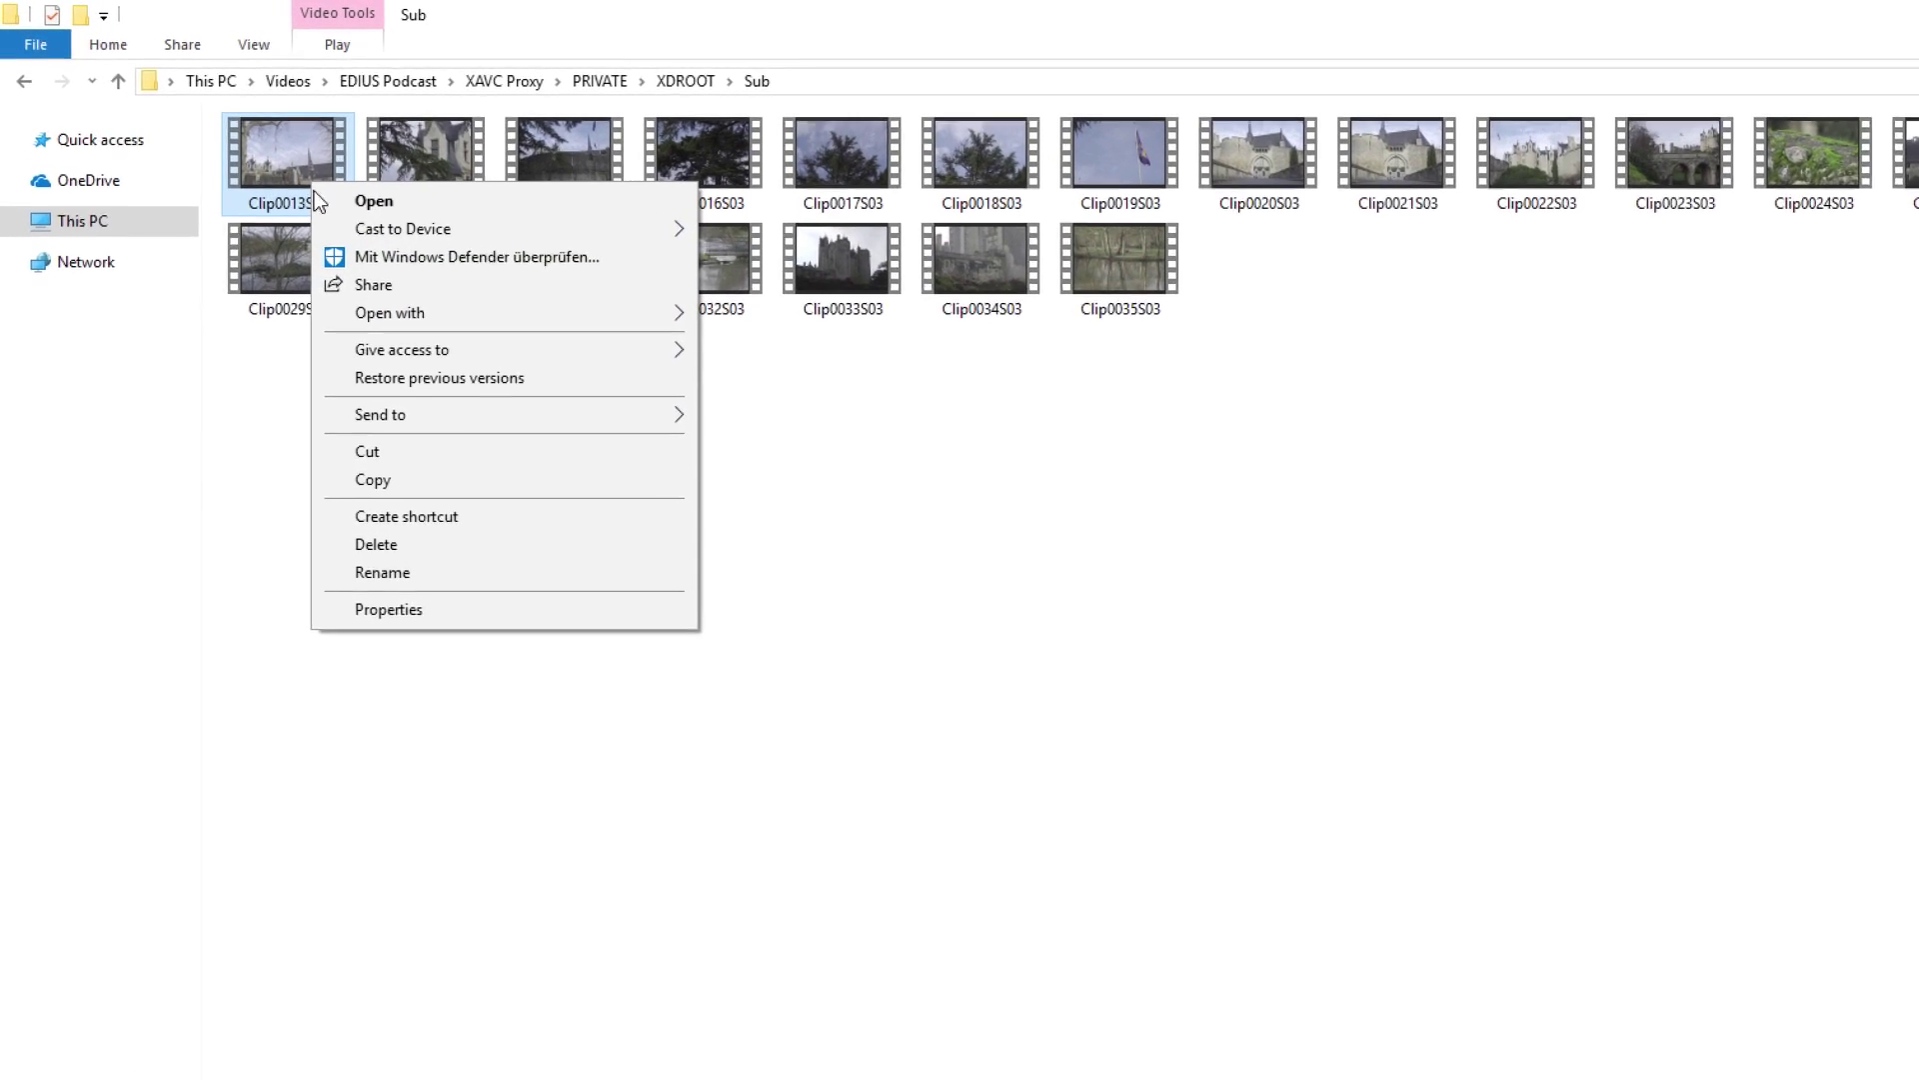
pyautogui.click(456, 677)
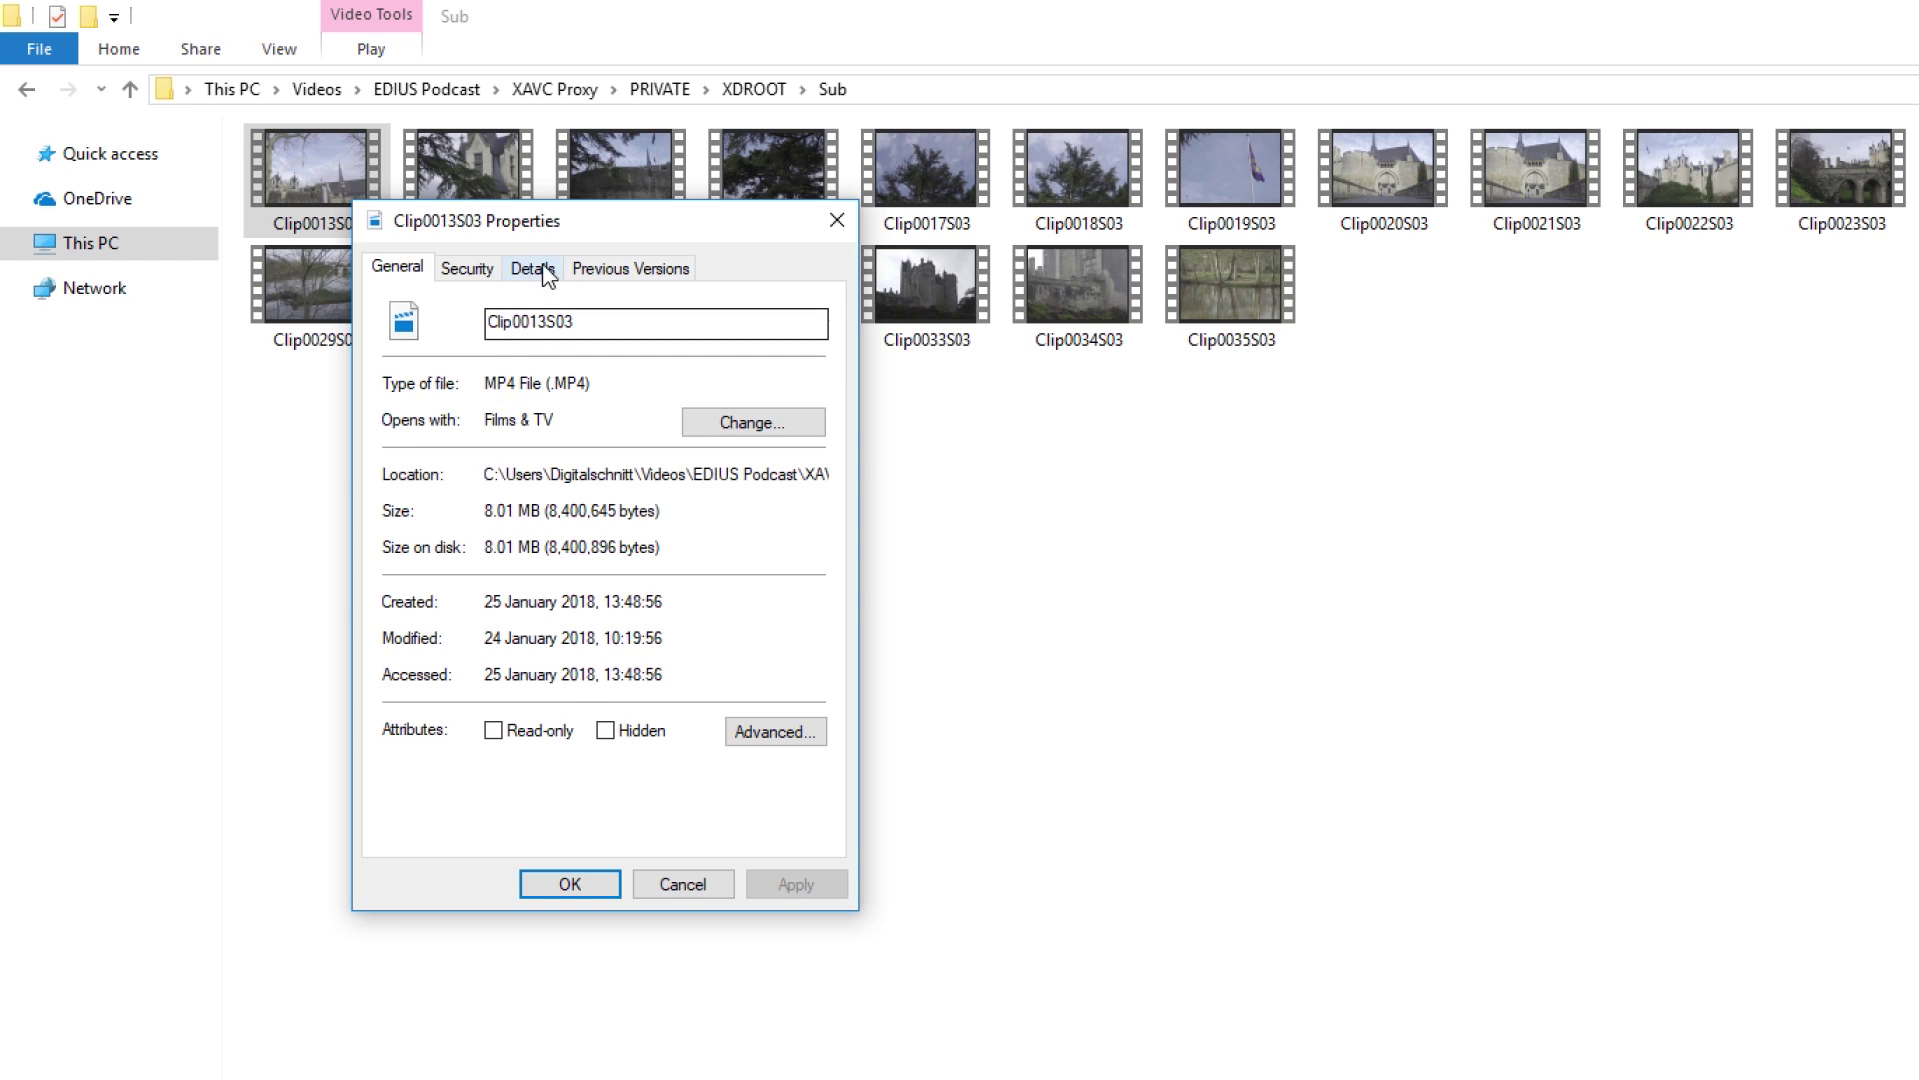
pyautogui.click(545, 276)
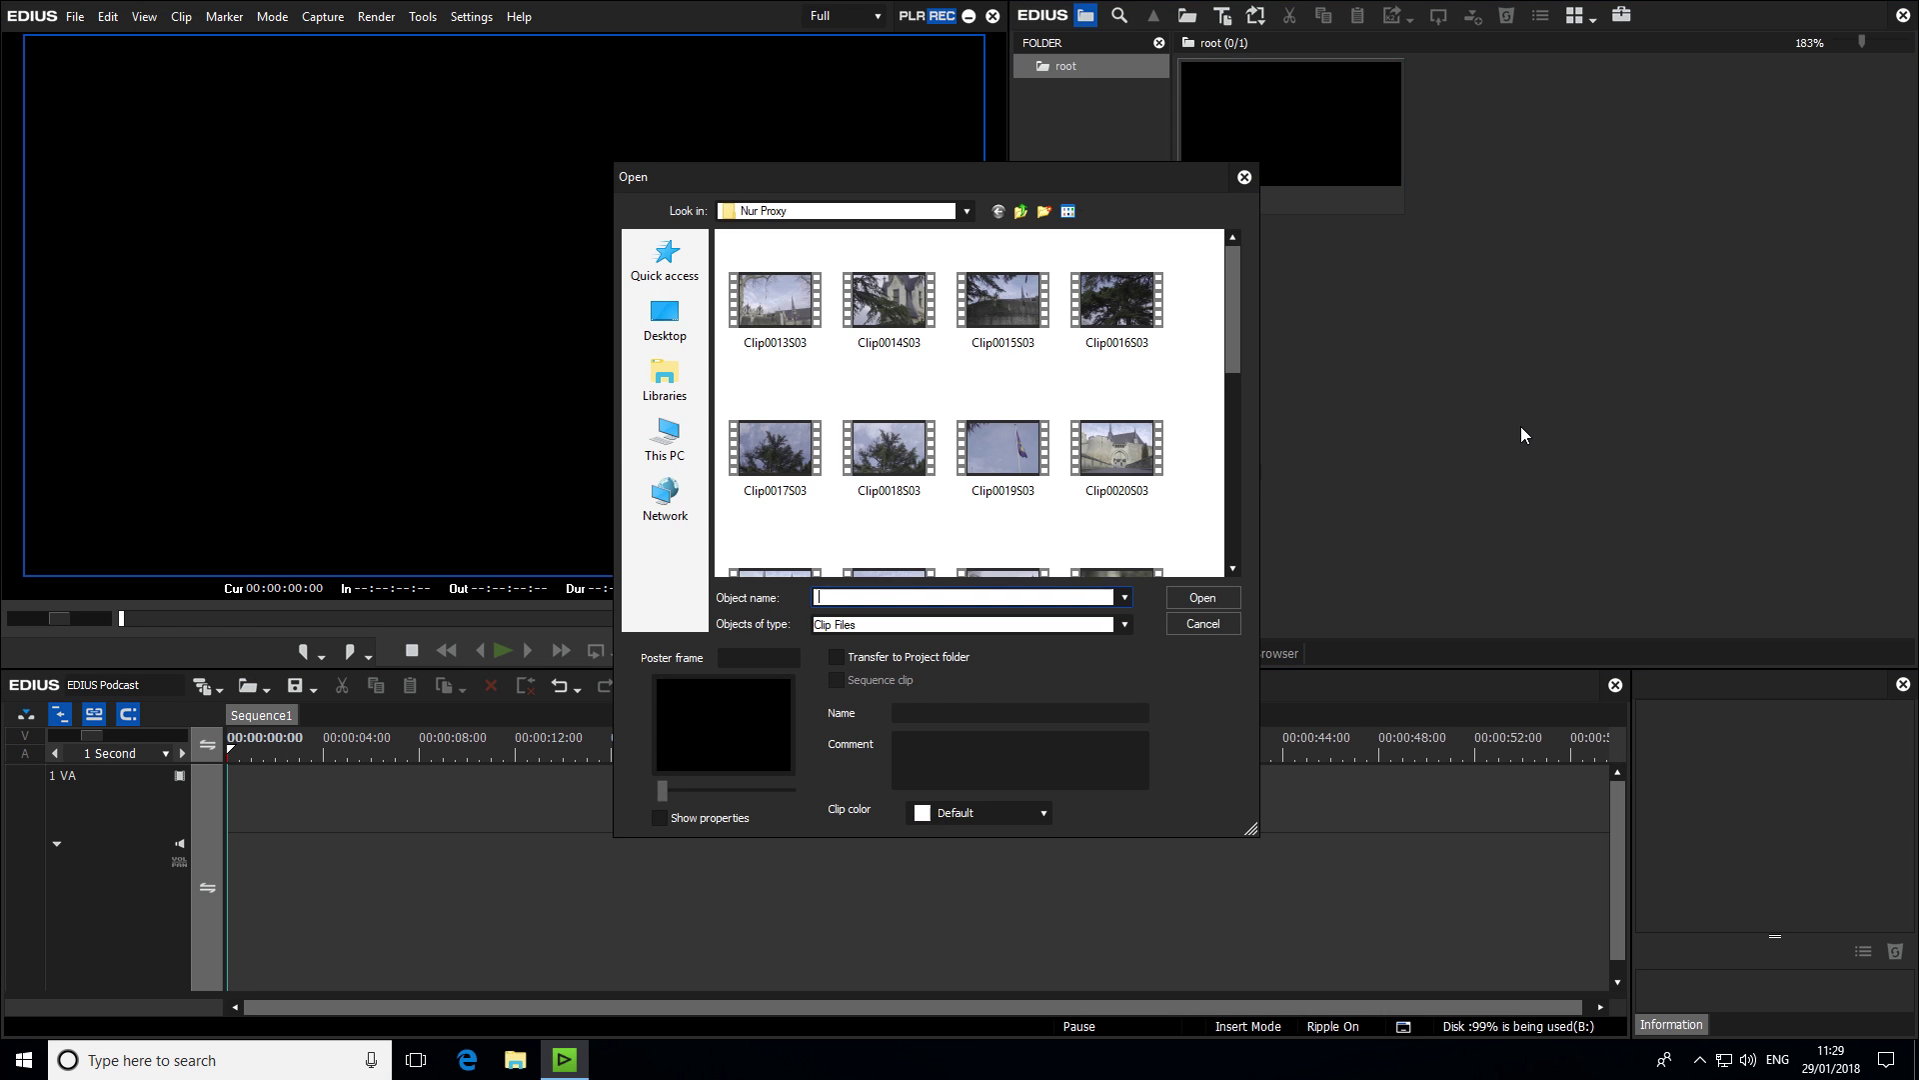
# - Import all Nur Proxy clips, from Clip0013S03 onward, into the bin
pyautogui.click(803, 324)
pyautogui.hotkey('ctrl', 'a')
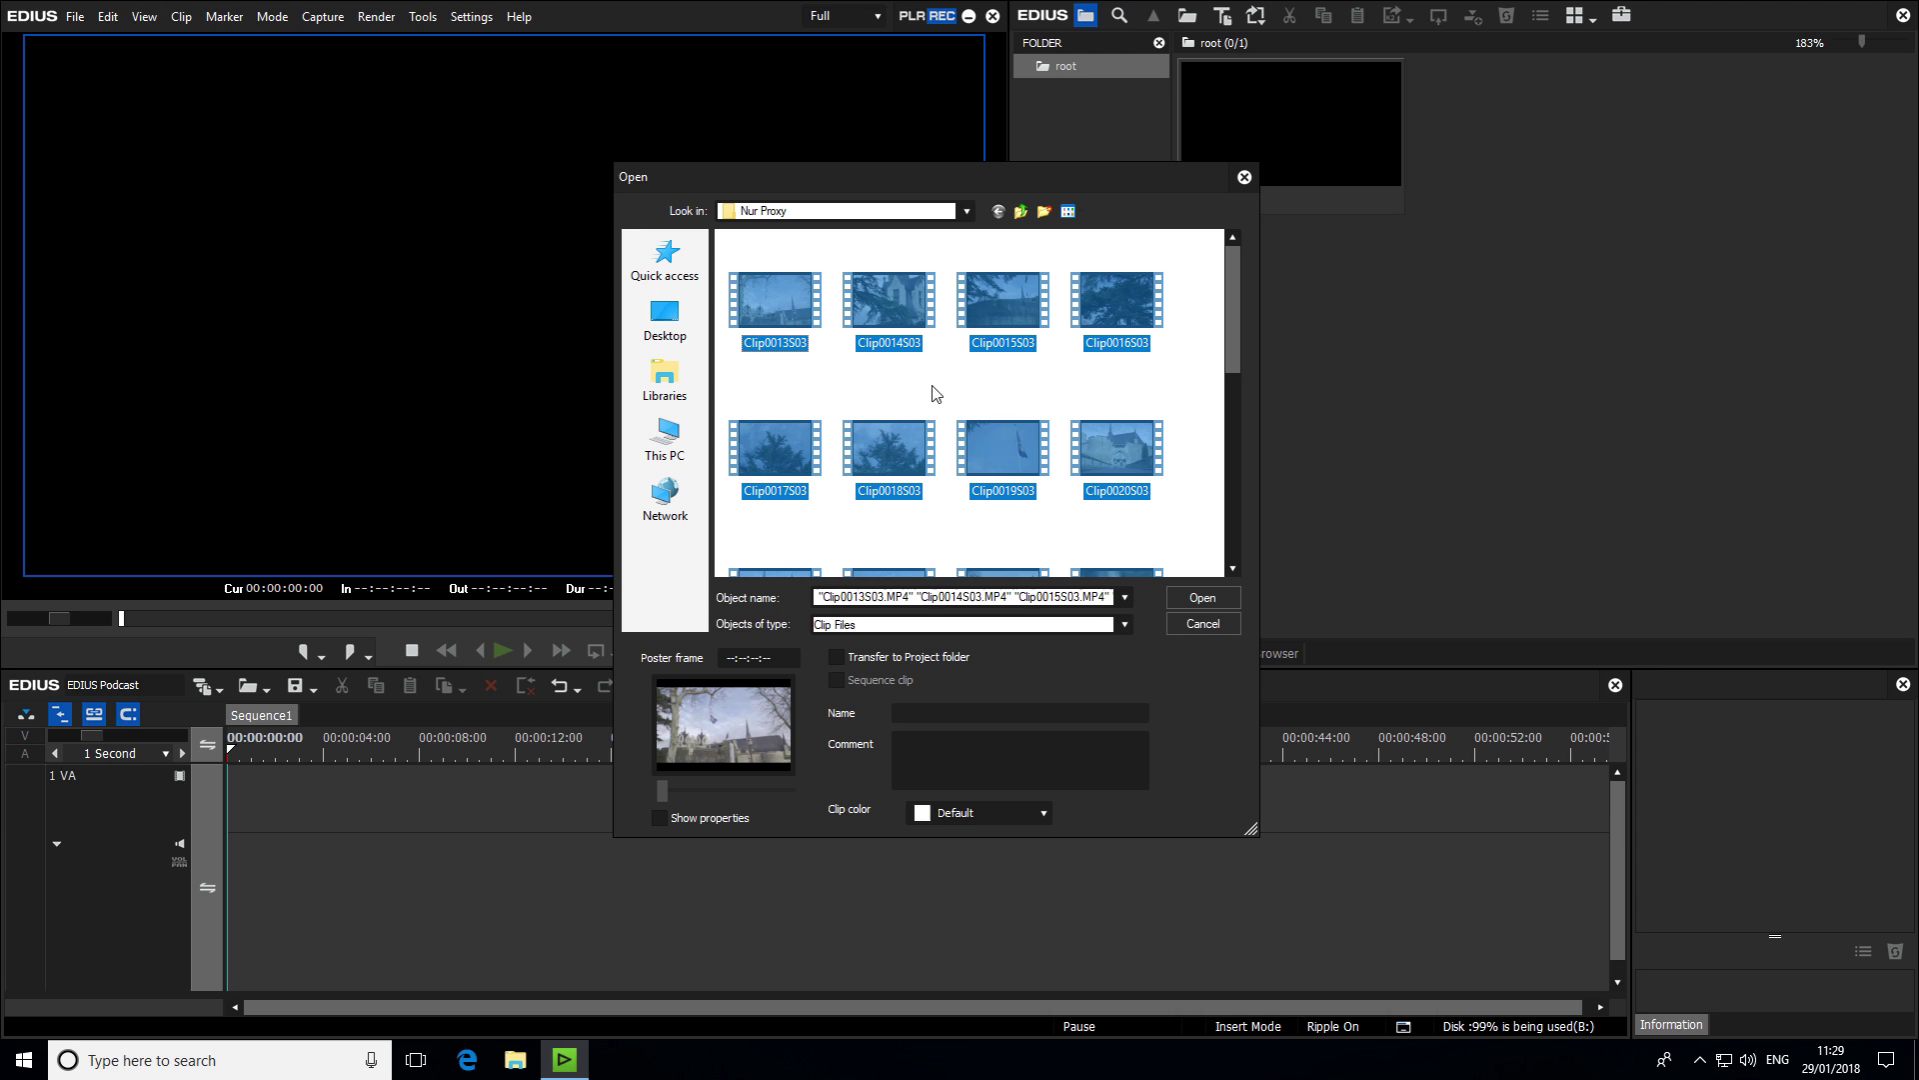
pyautogui.click(1199, 598)
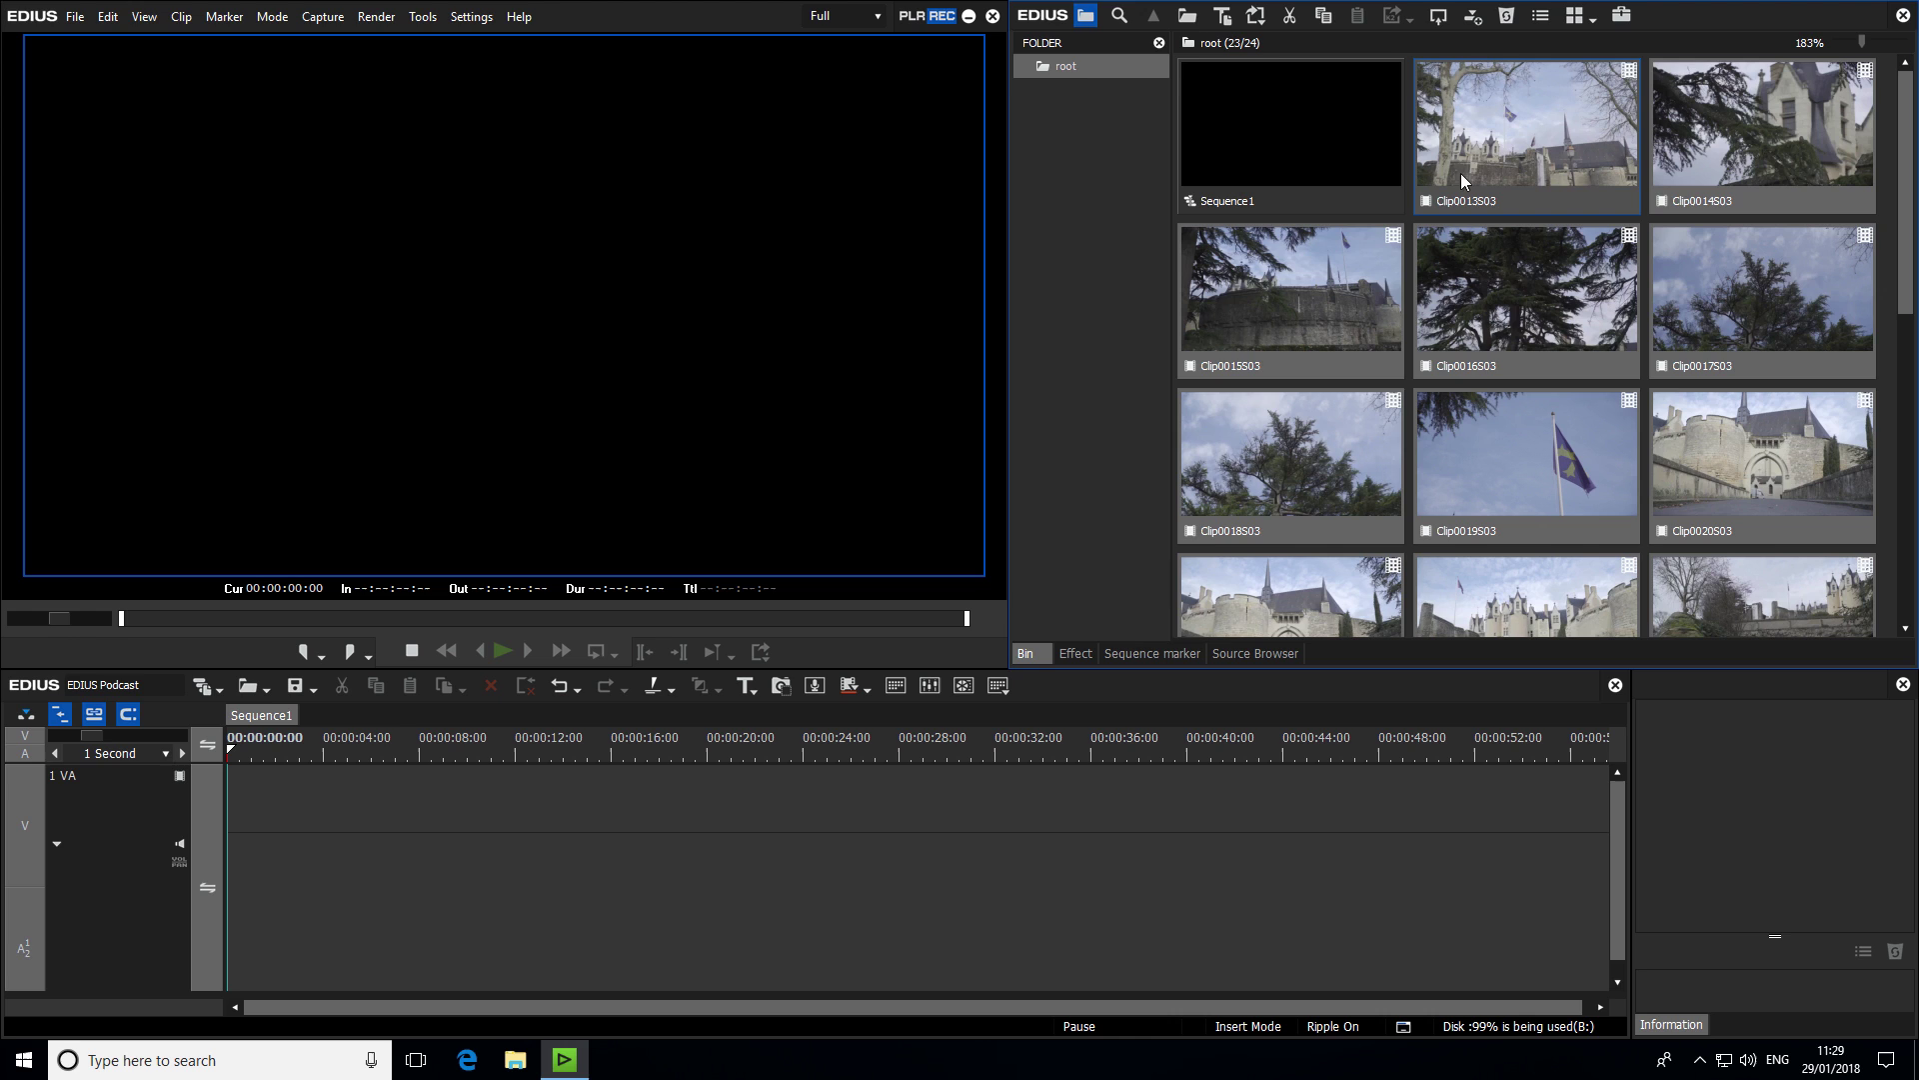
# - Place the clips on the timeline, shortening Clip0013S03 and trimming the Clip0014S03/Clip0015S03 edit point
pyautogui.moveTo(1480, 142)
pyautogui.mouseDown()
pyautogui.moveTo(612, 735)
pyautogui.moveTo(236, 796)
pyautogui.mouseUp()
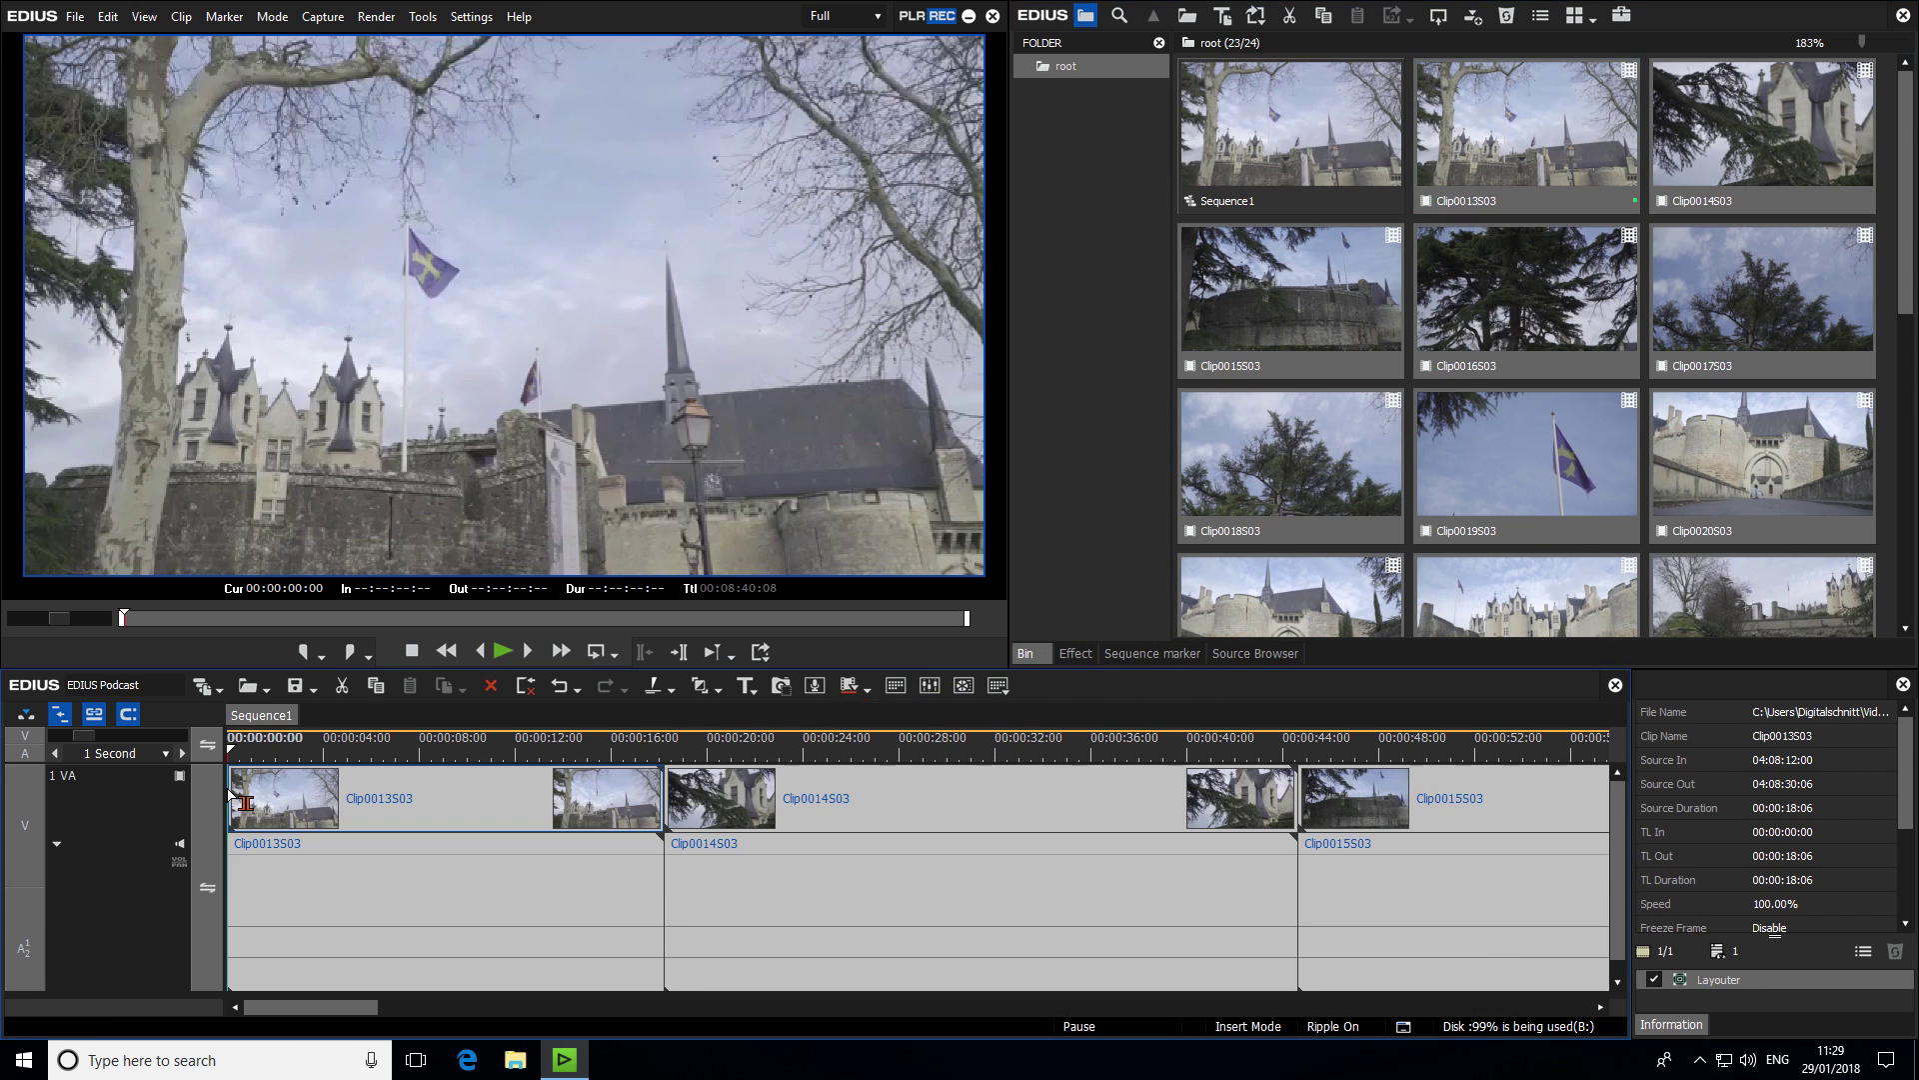
pyautogui.click(654, 806)
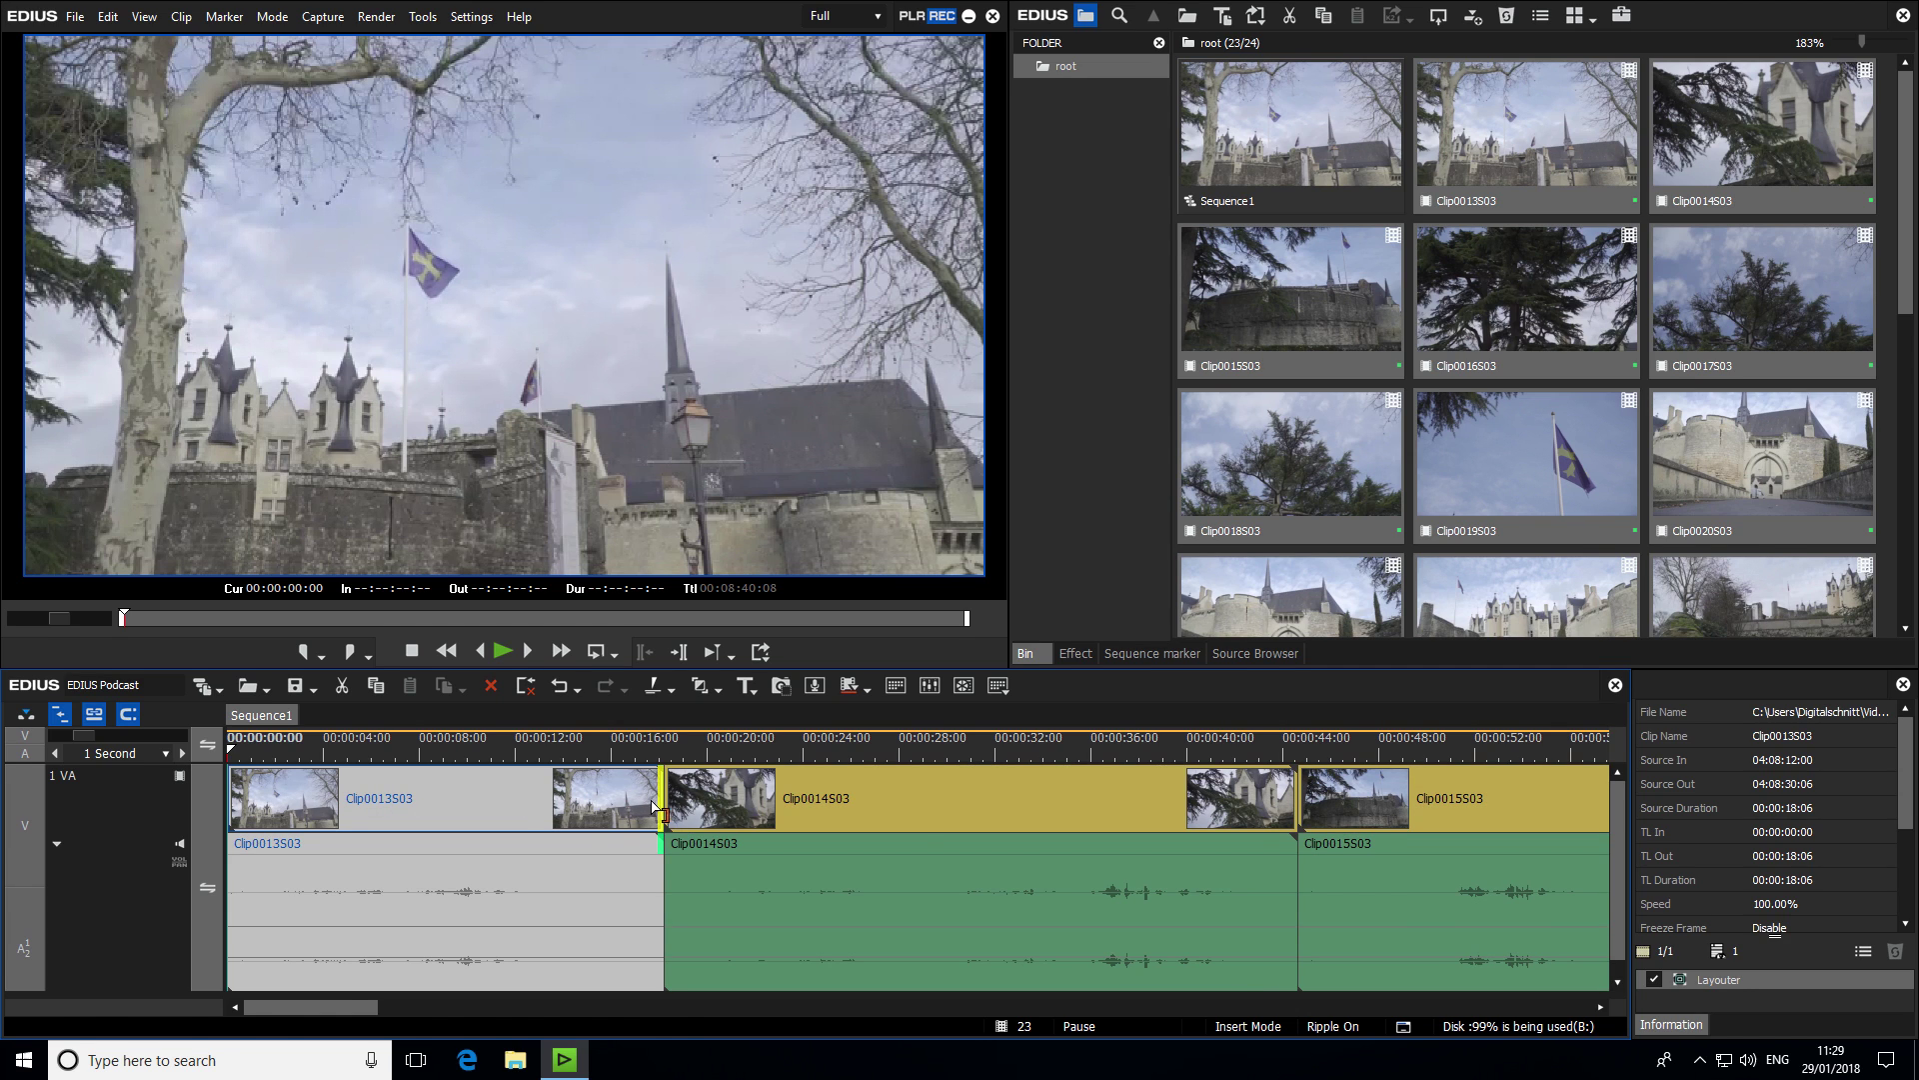
pyautogui.moveTo(656, 805); pyautogui.dragTo(536, 804)
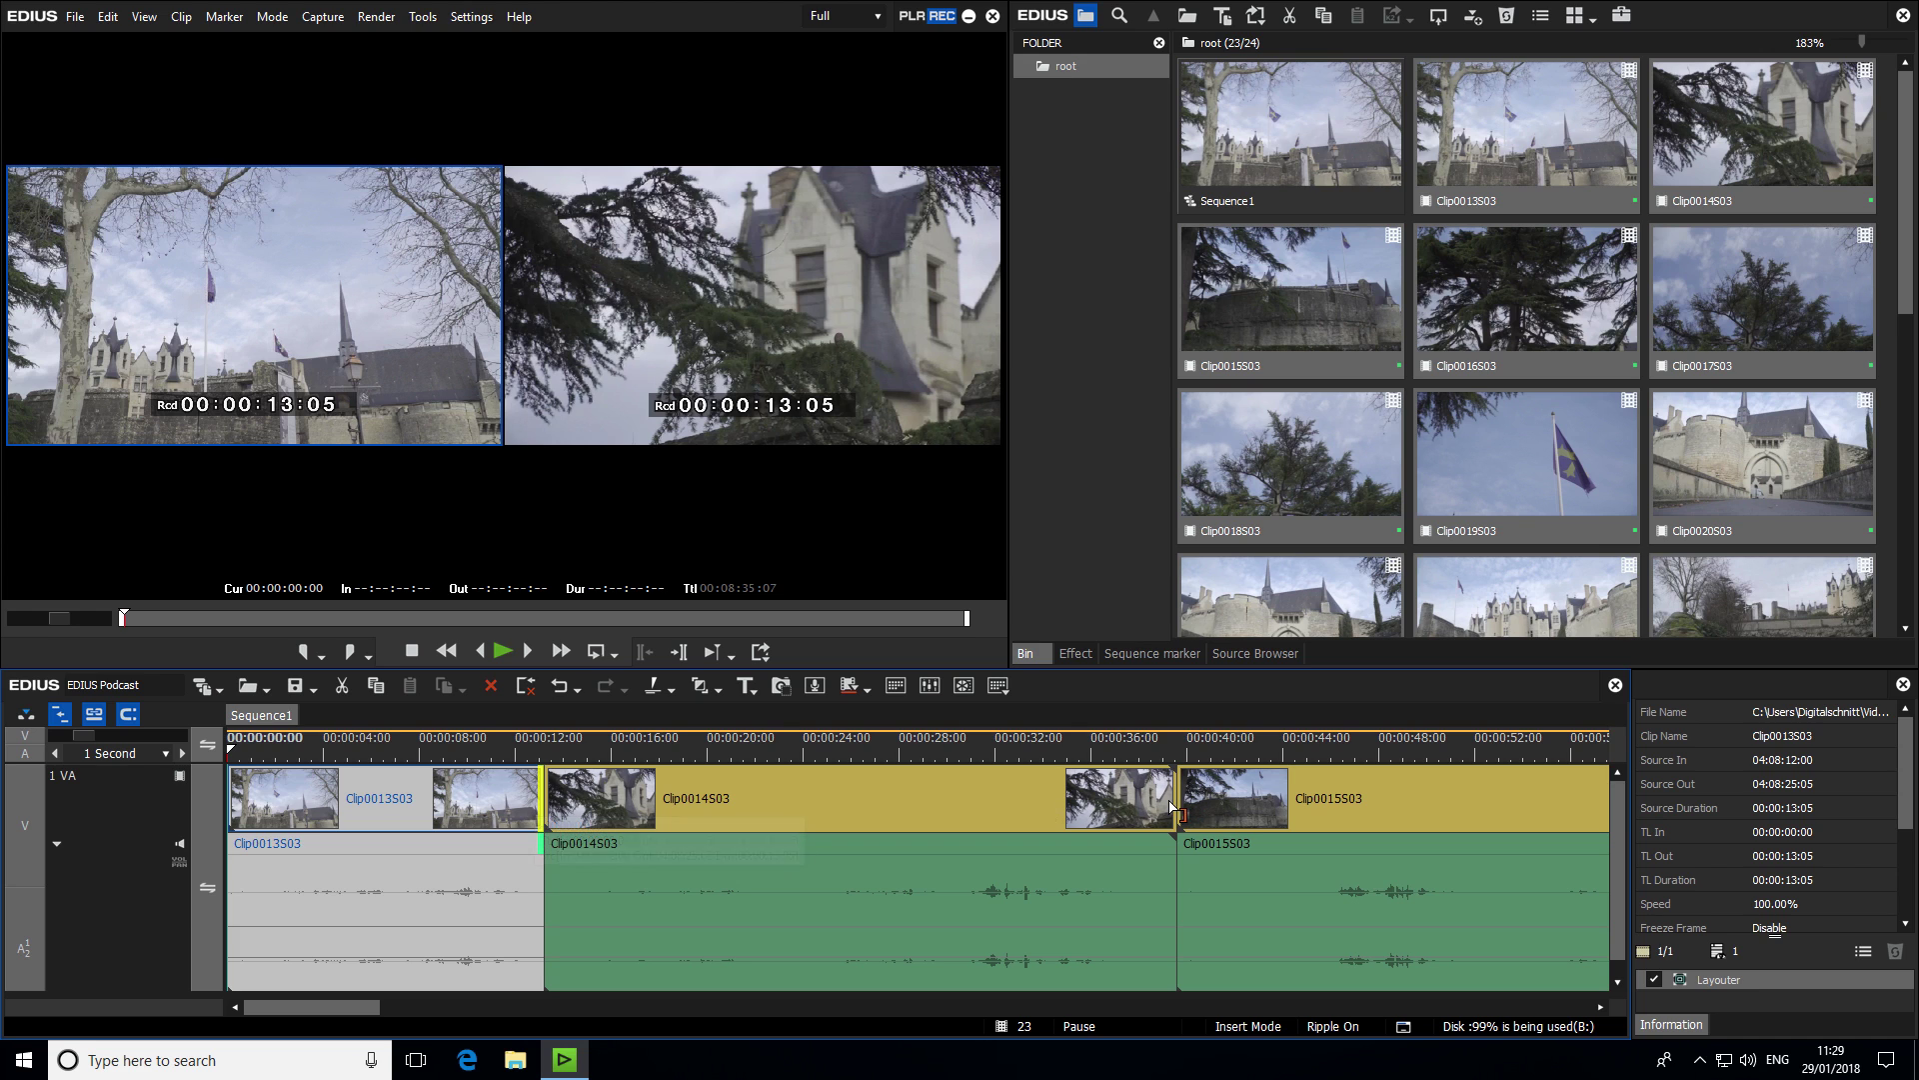
pyautogui.moveTo(1172, 806); pyautogui.dragTo(949, 797)
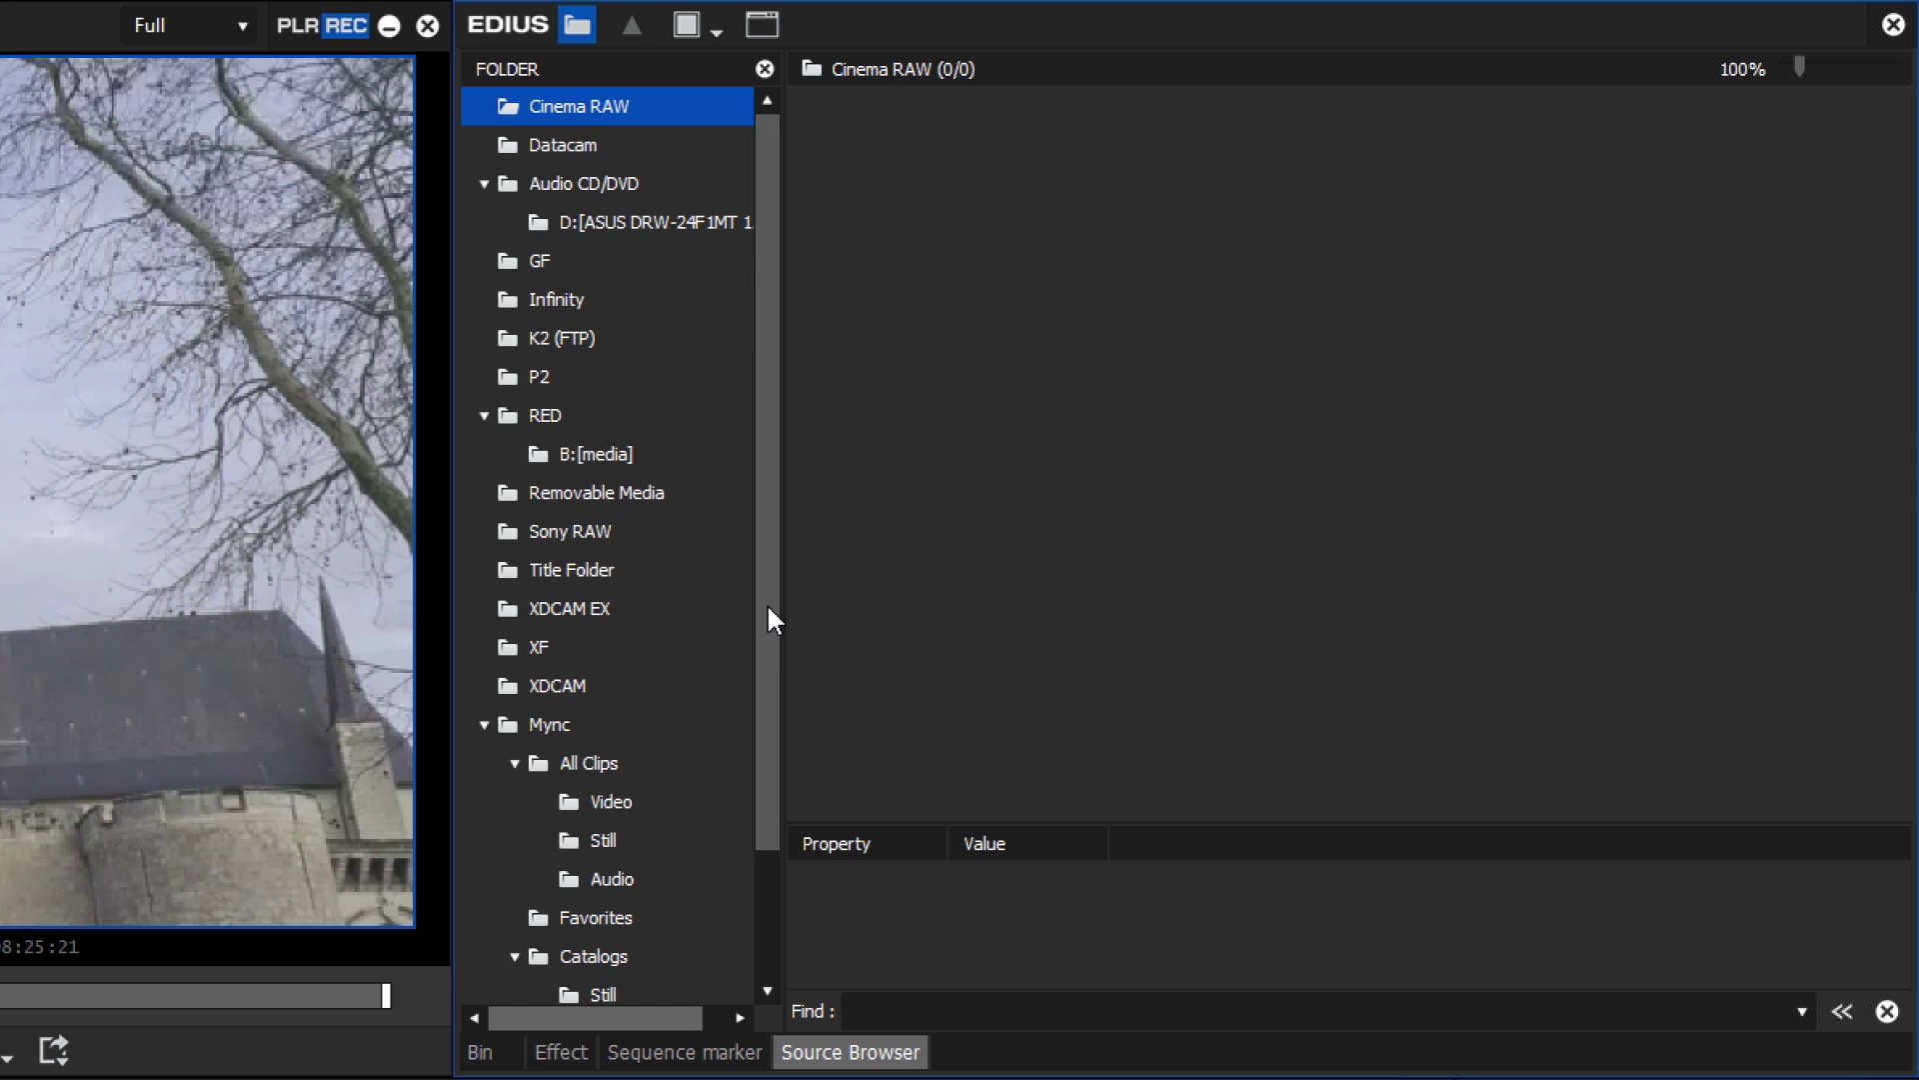
# - Add the XAVC Proxy folder as an XDCAM source in the source browser
pyautogui.click(621, 688)
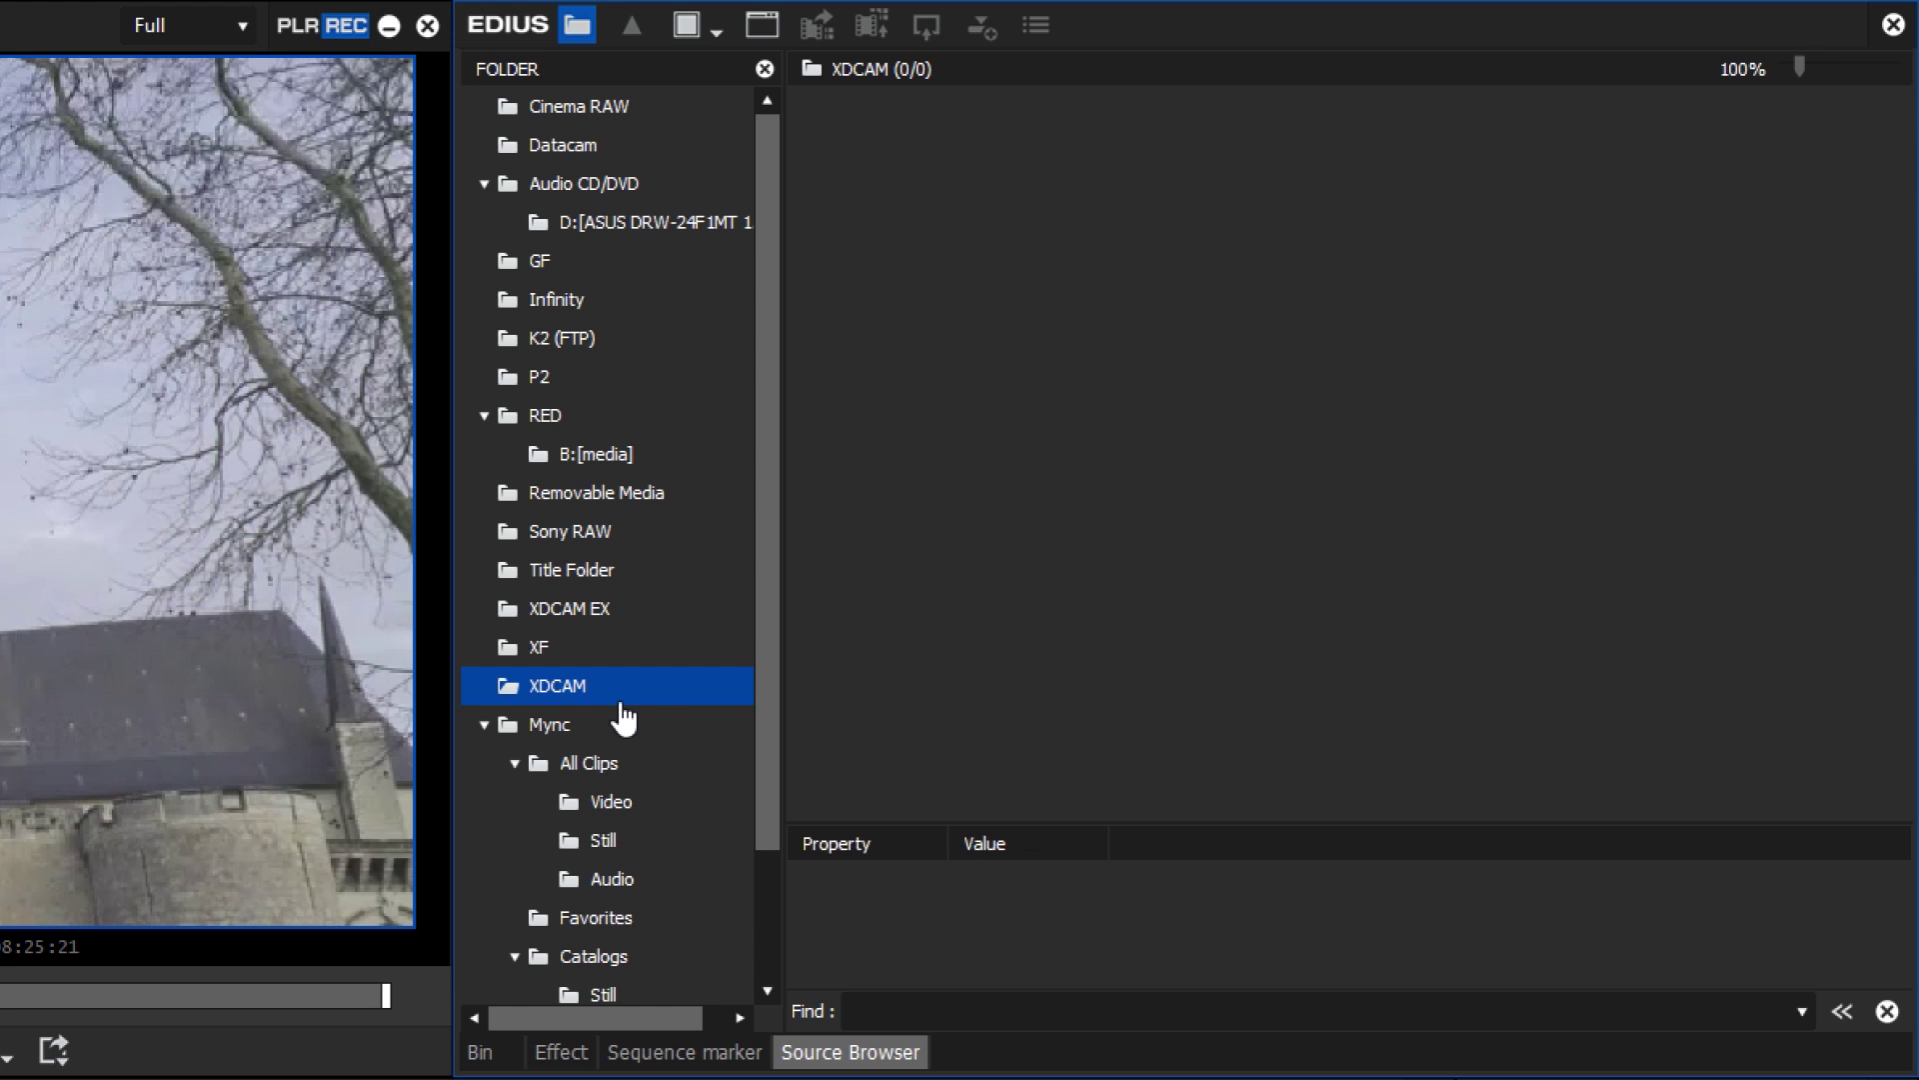
pyautogui.rightClick(622, 700)
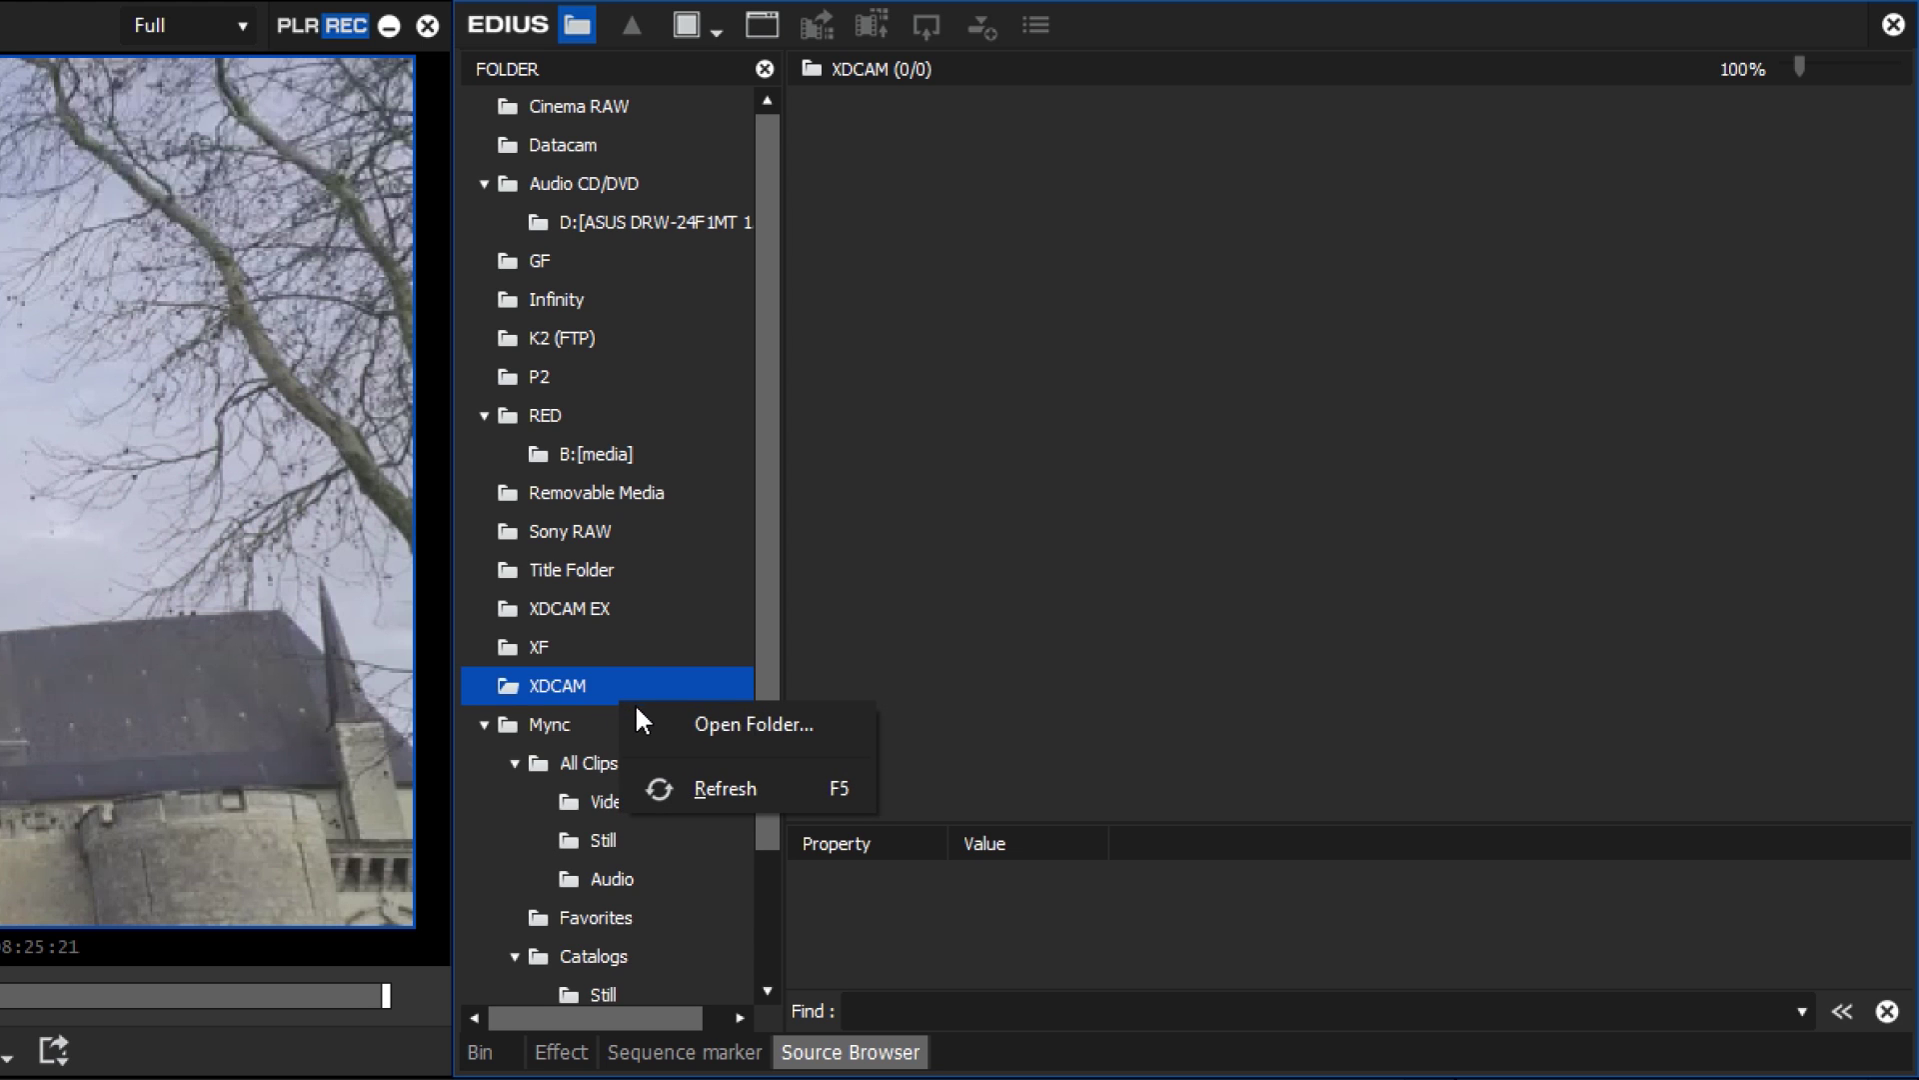
pyautogui.click(679, 727)
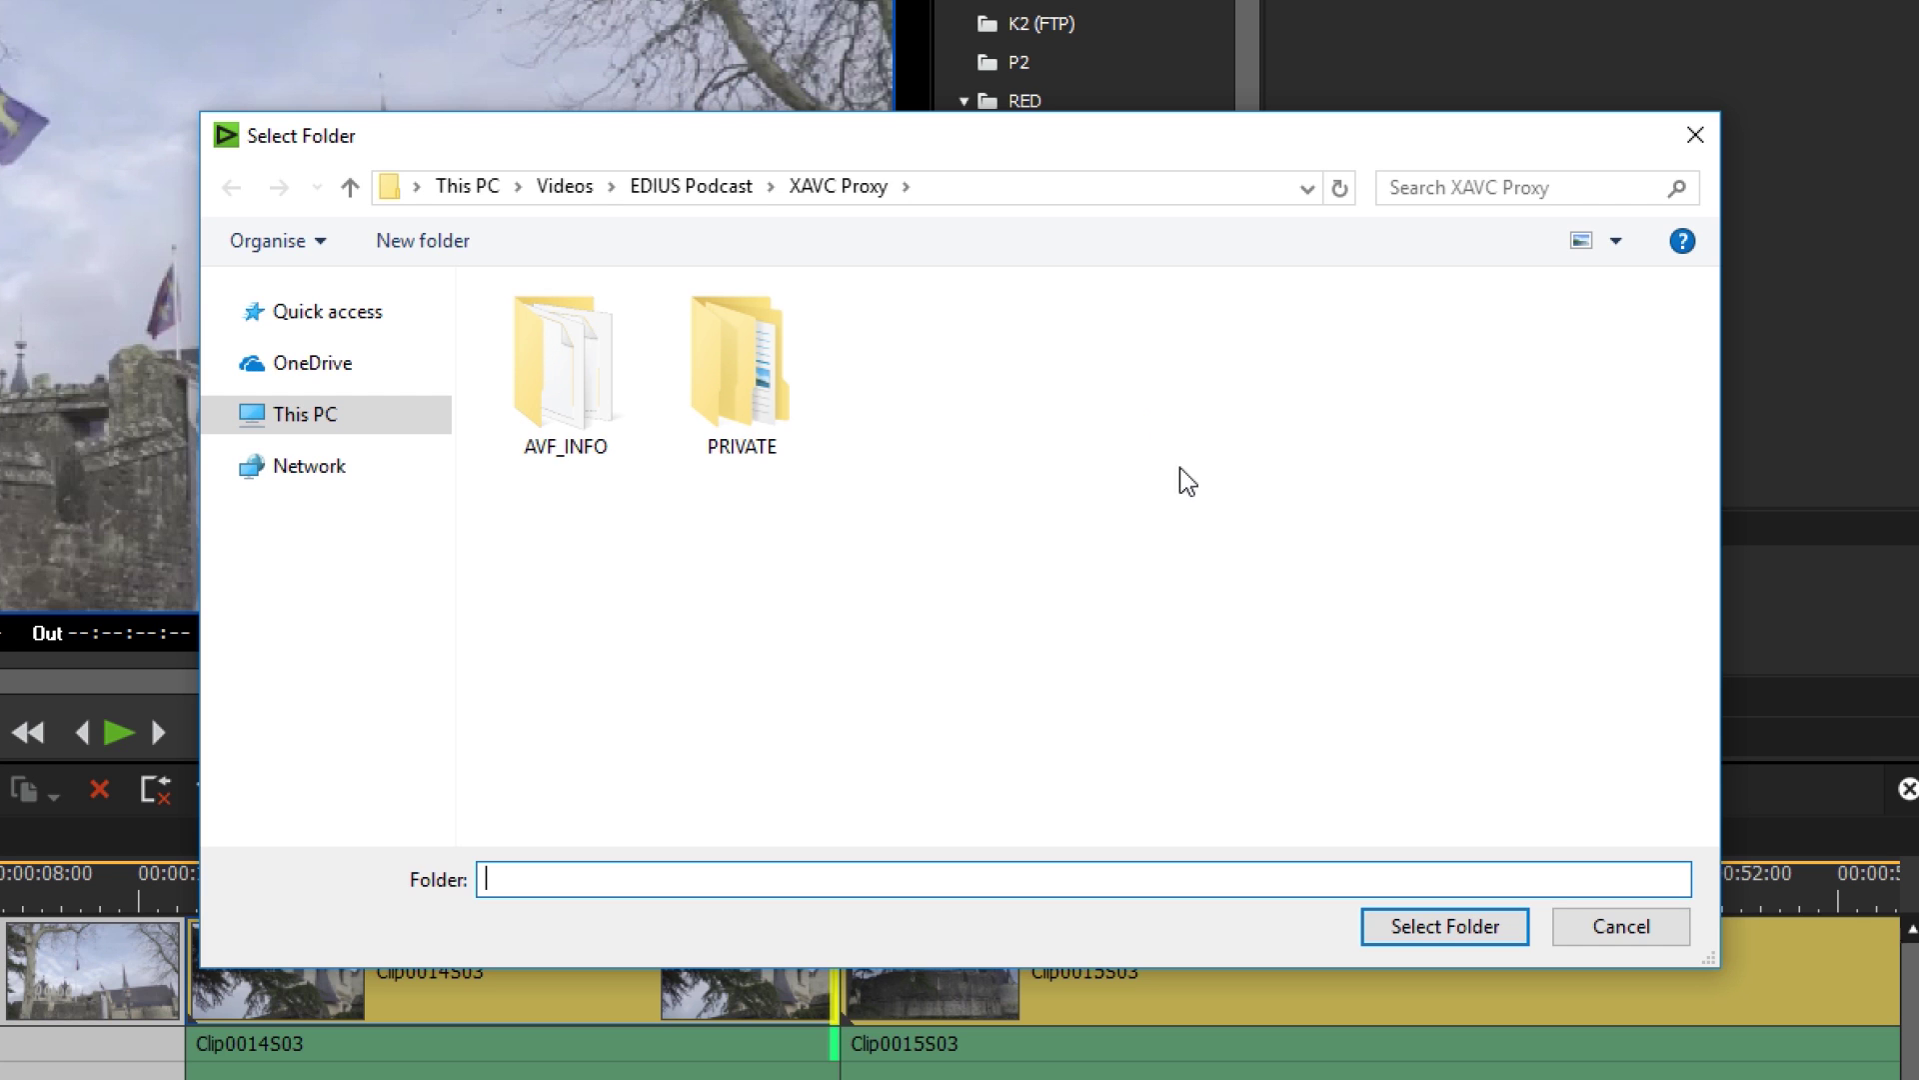
pyautogui.click(1445, 920)
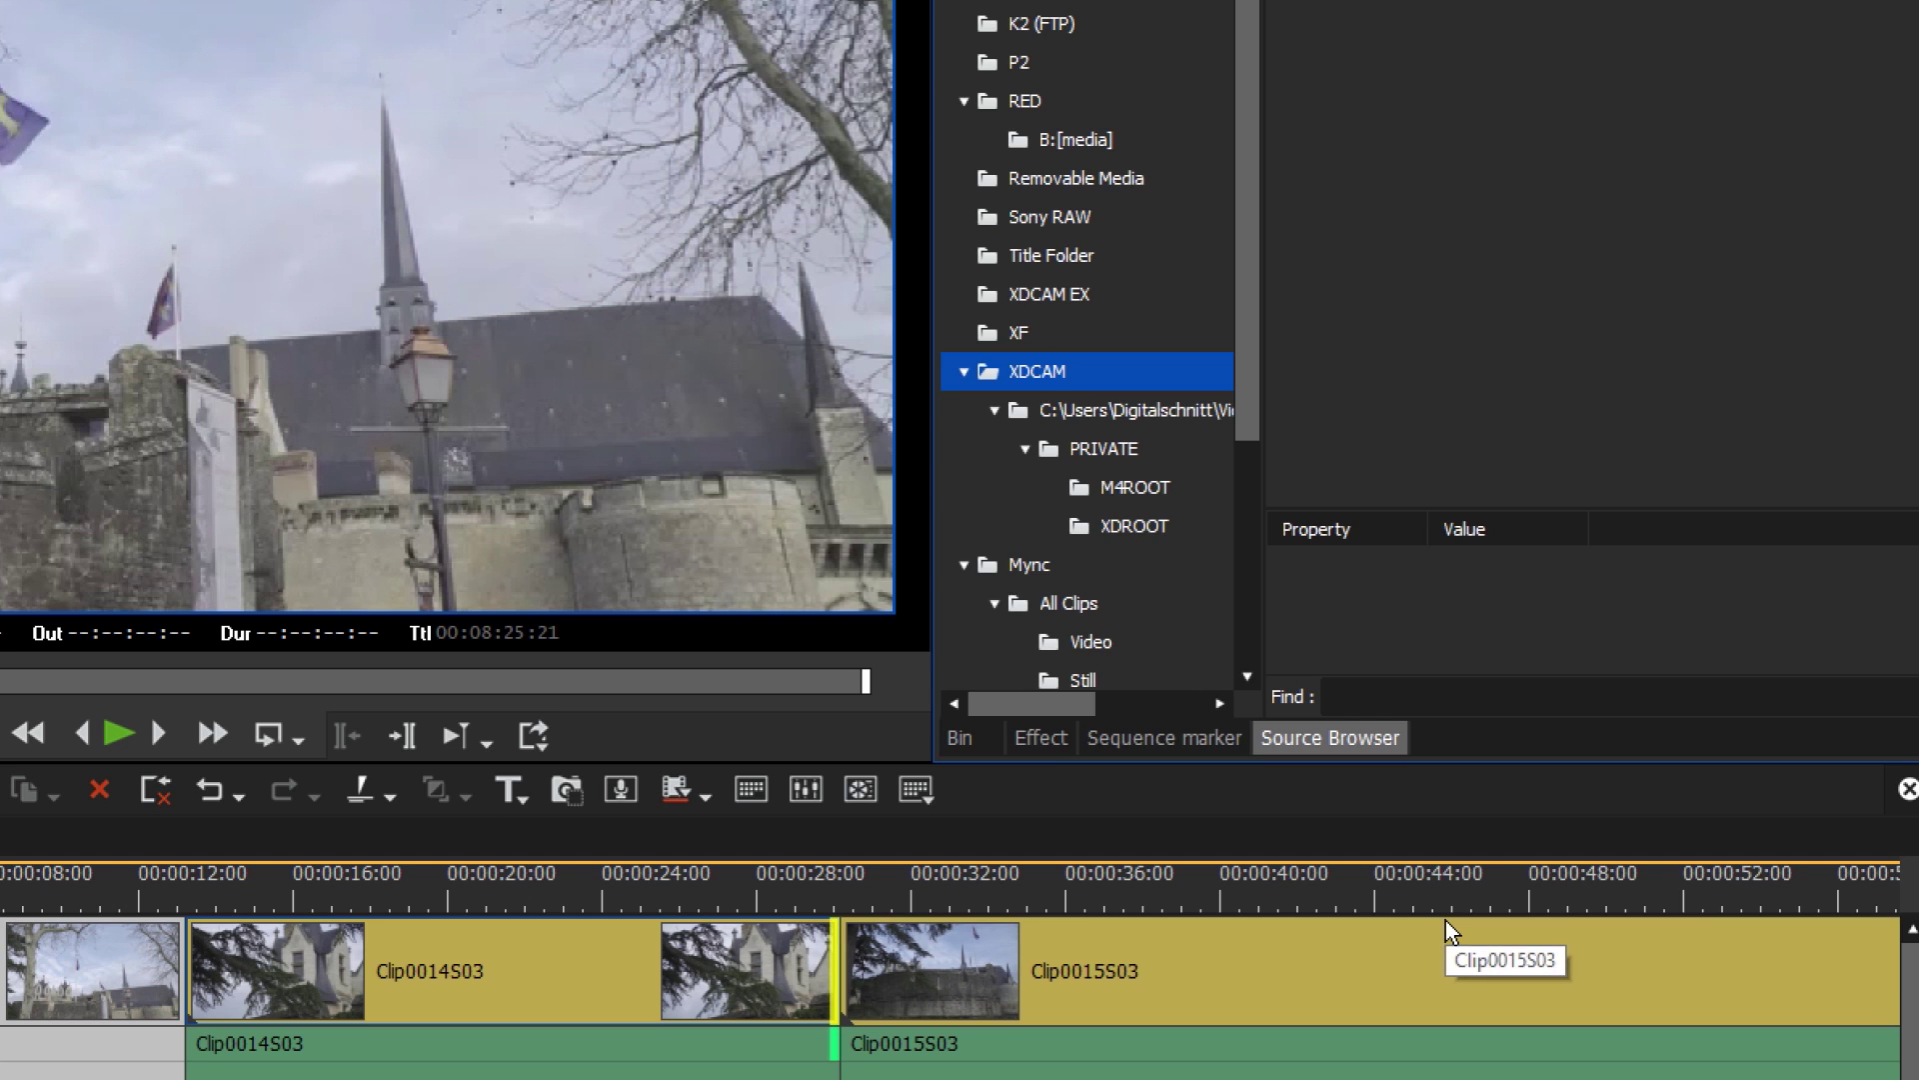
# - Relink the lost timeline clips to the matching hi-res XDROOT clips, Clip0013 through Clip0015
pyautogui.click(1175, 540)
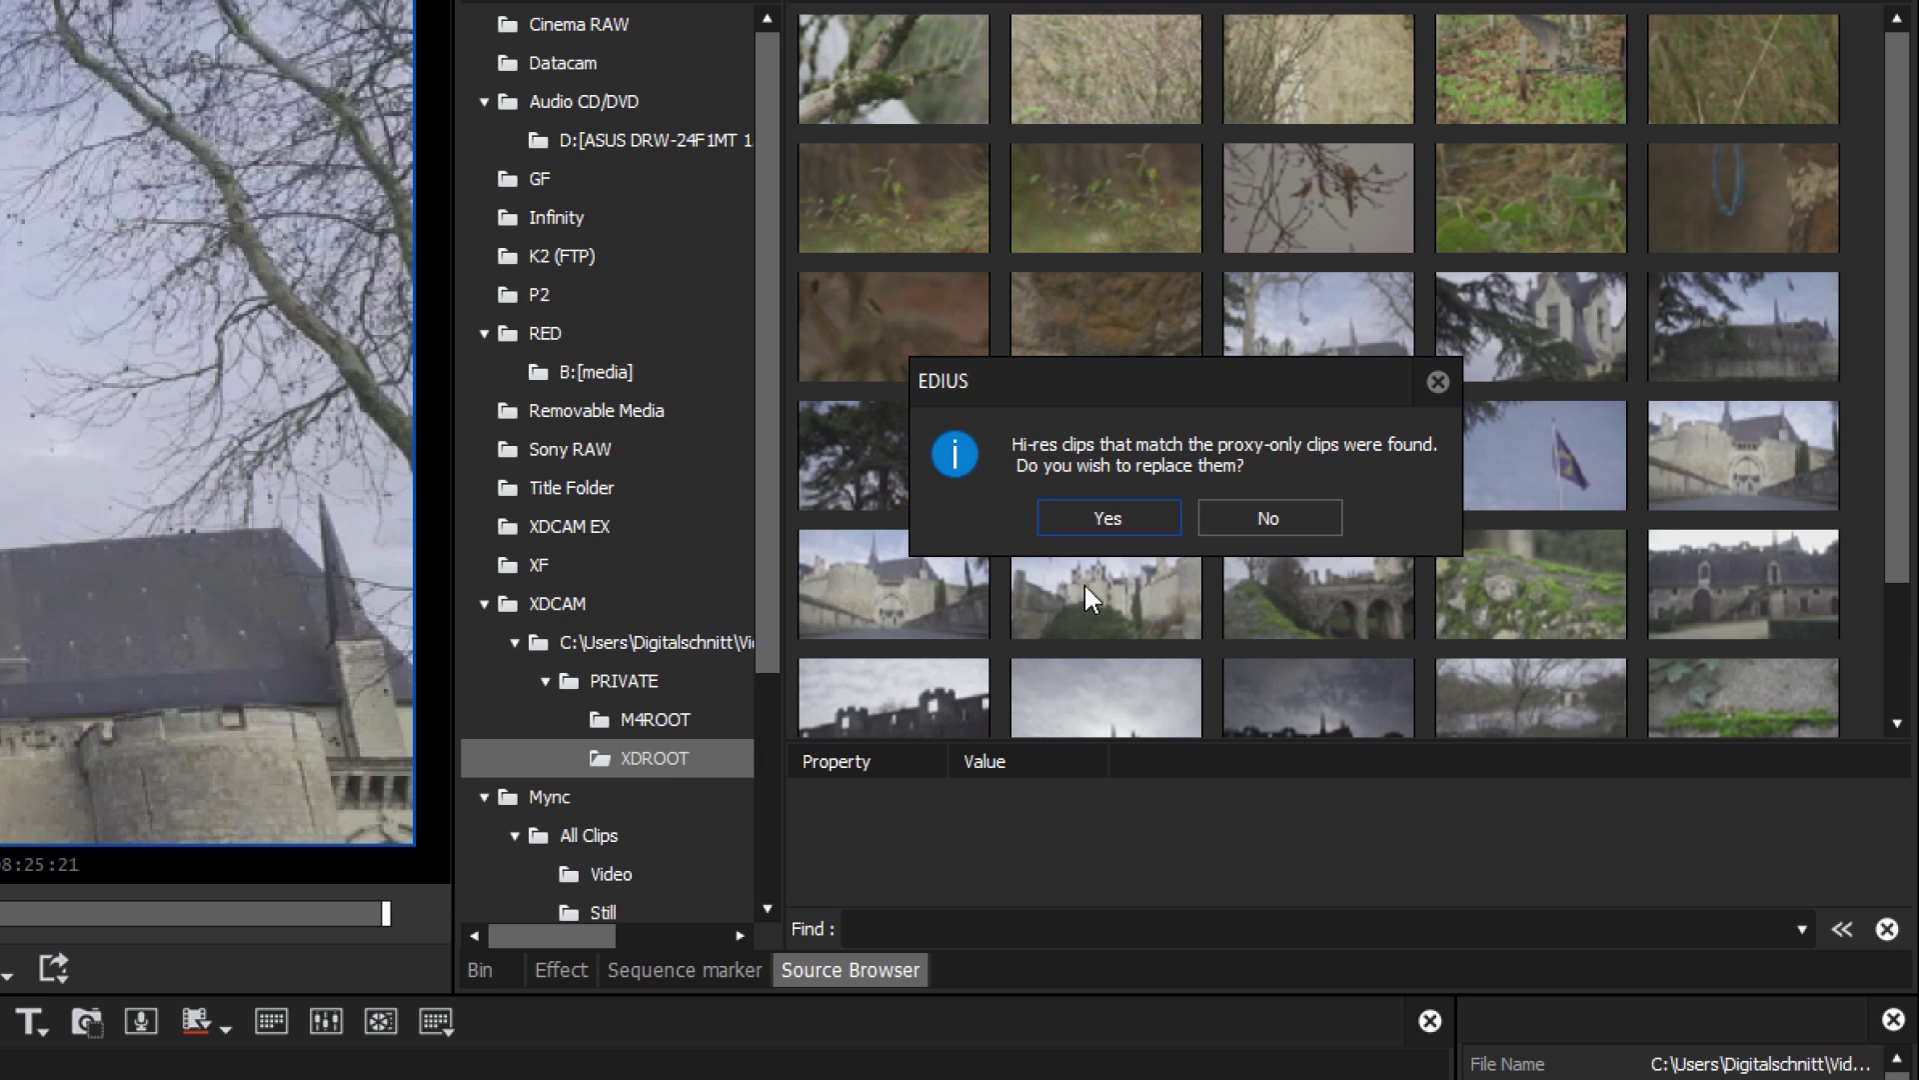
pyautogui.click(1125, 514)
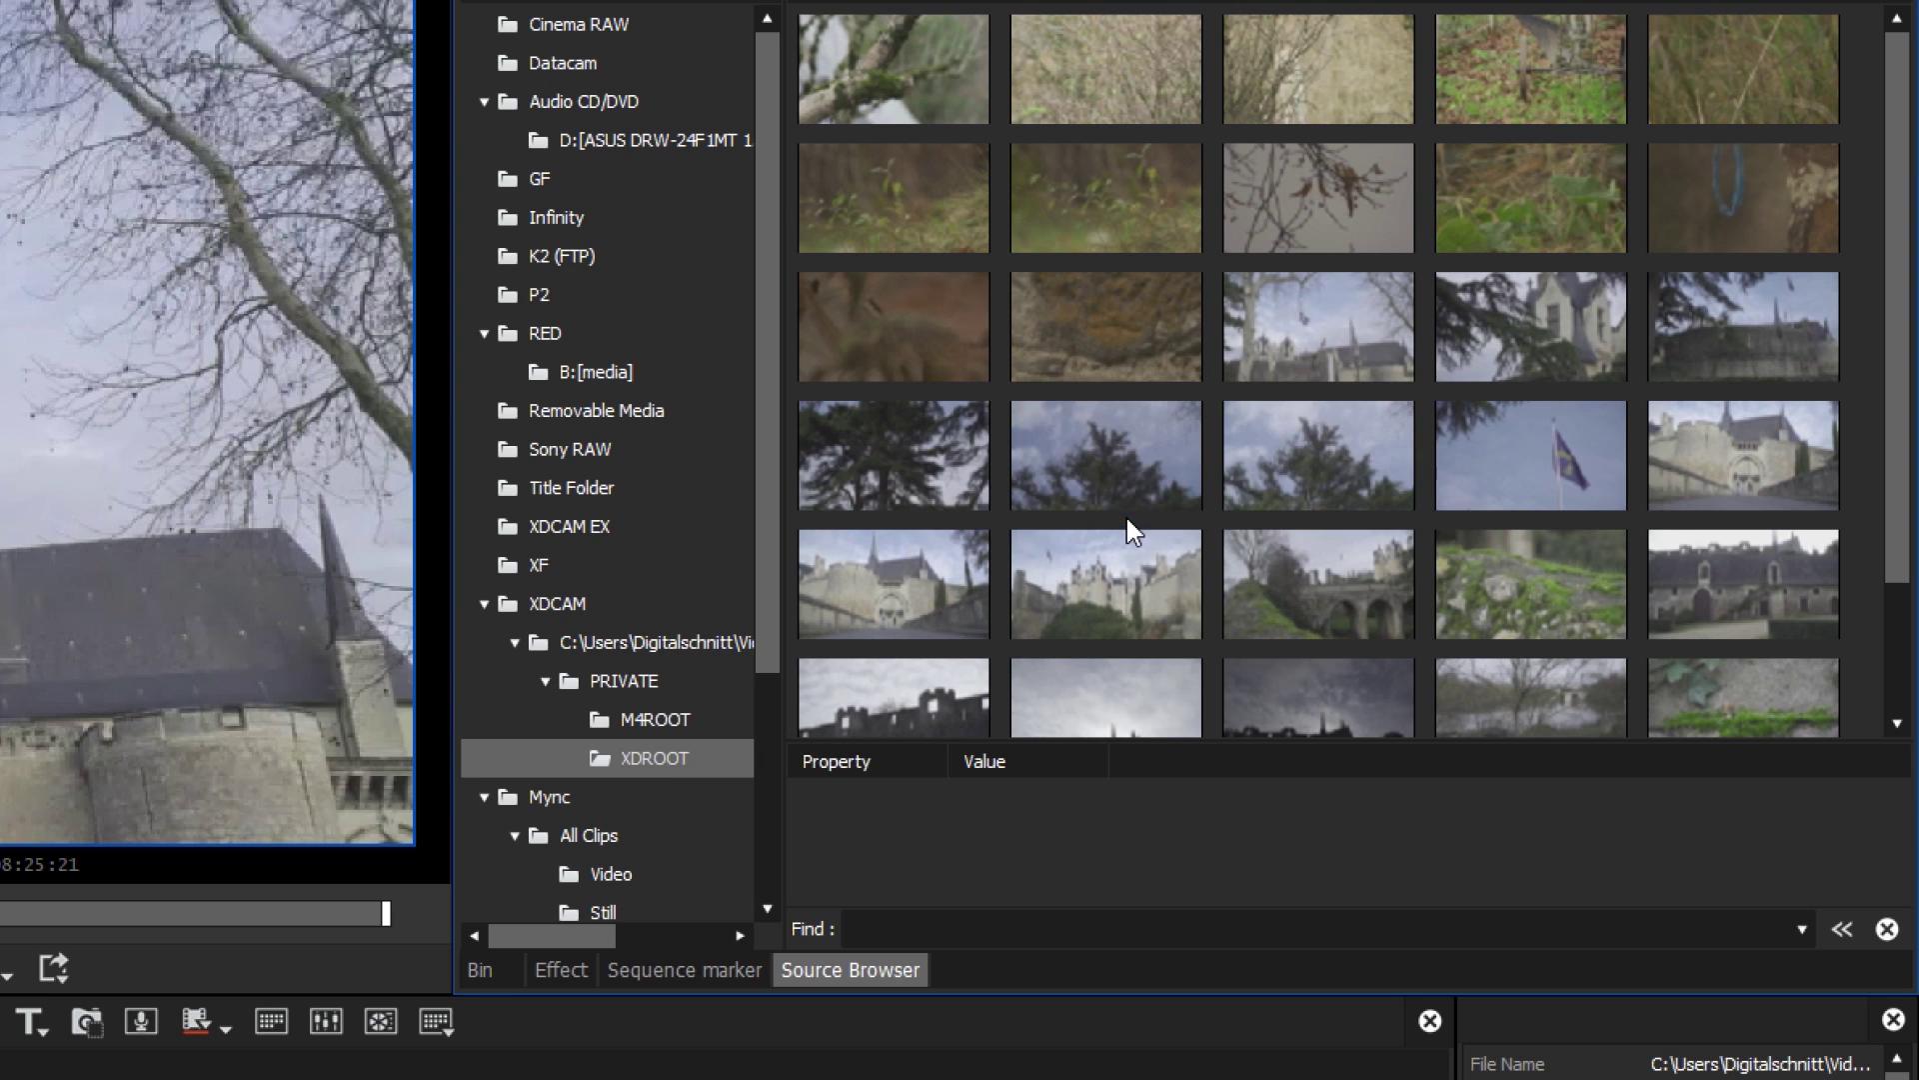
pyautogui.moveTo(1140, 531)
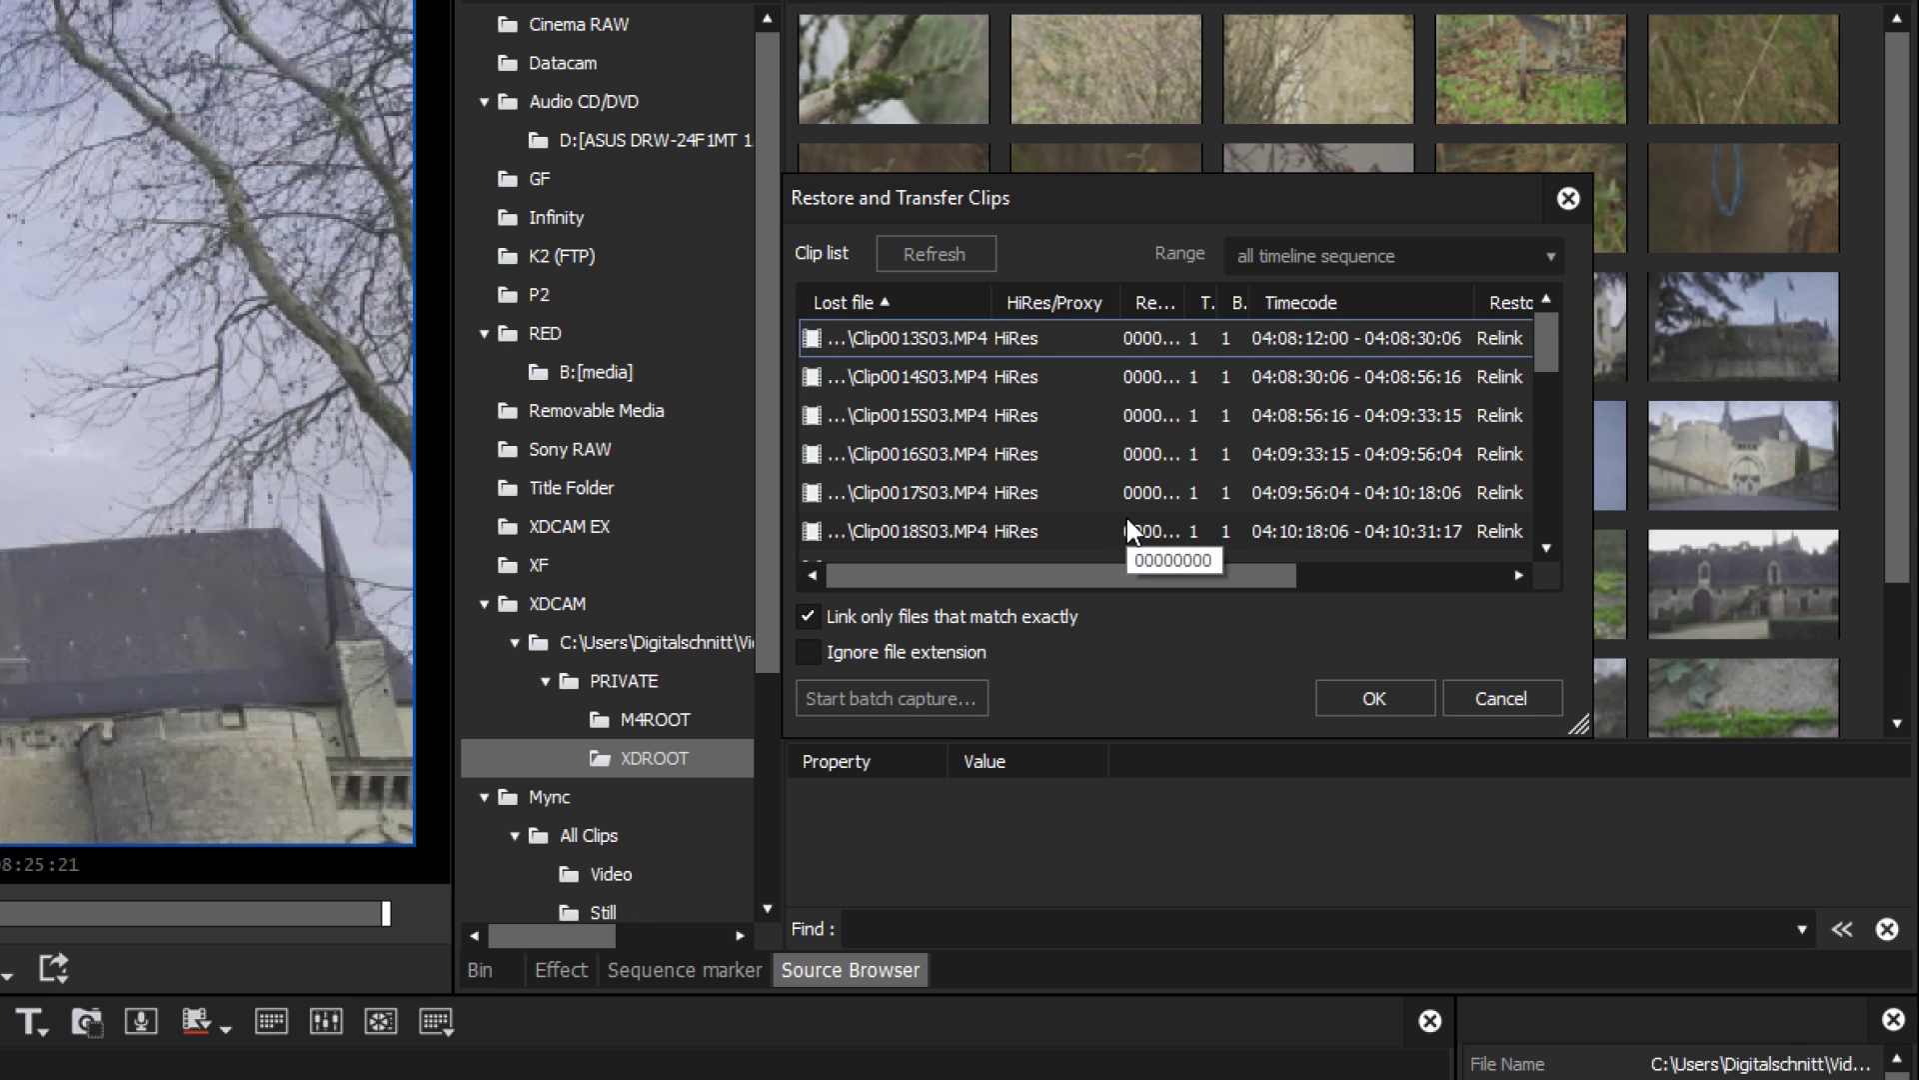
pyautogui.click(1348, 698)
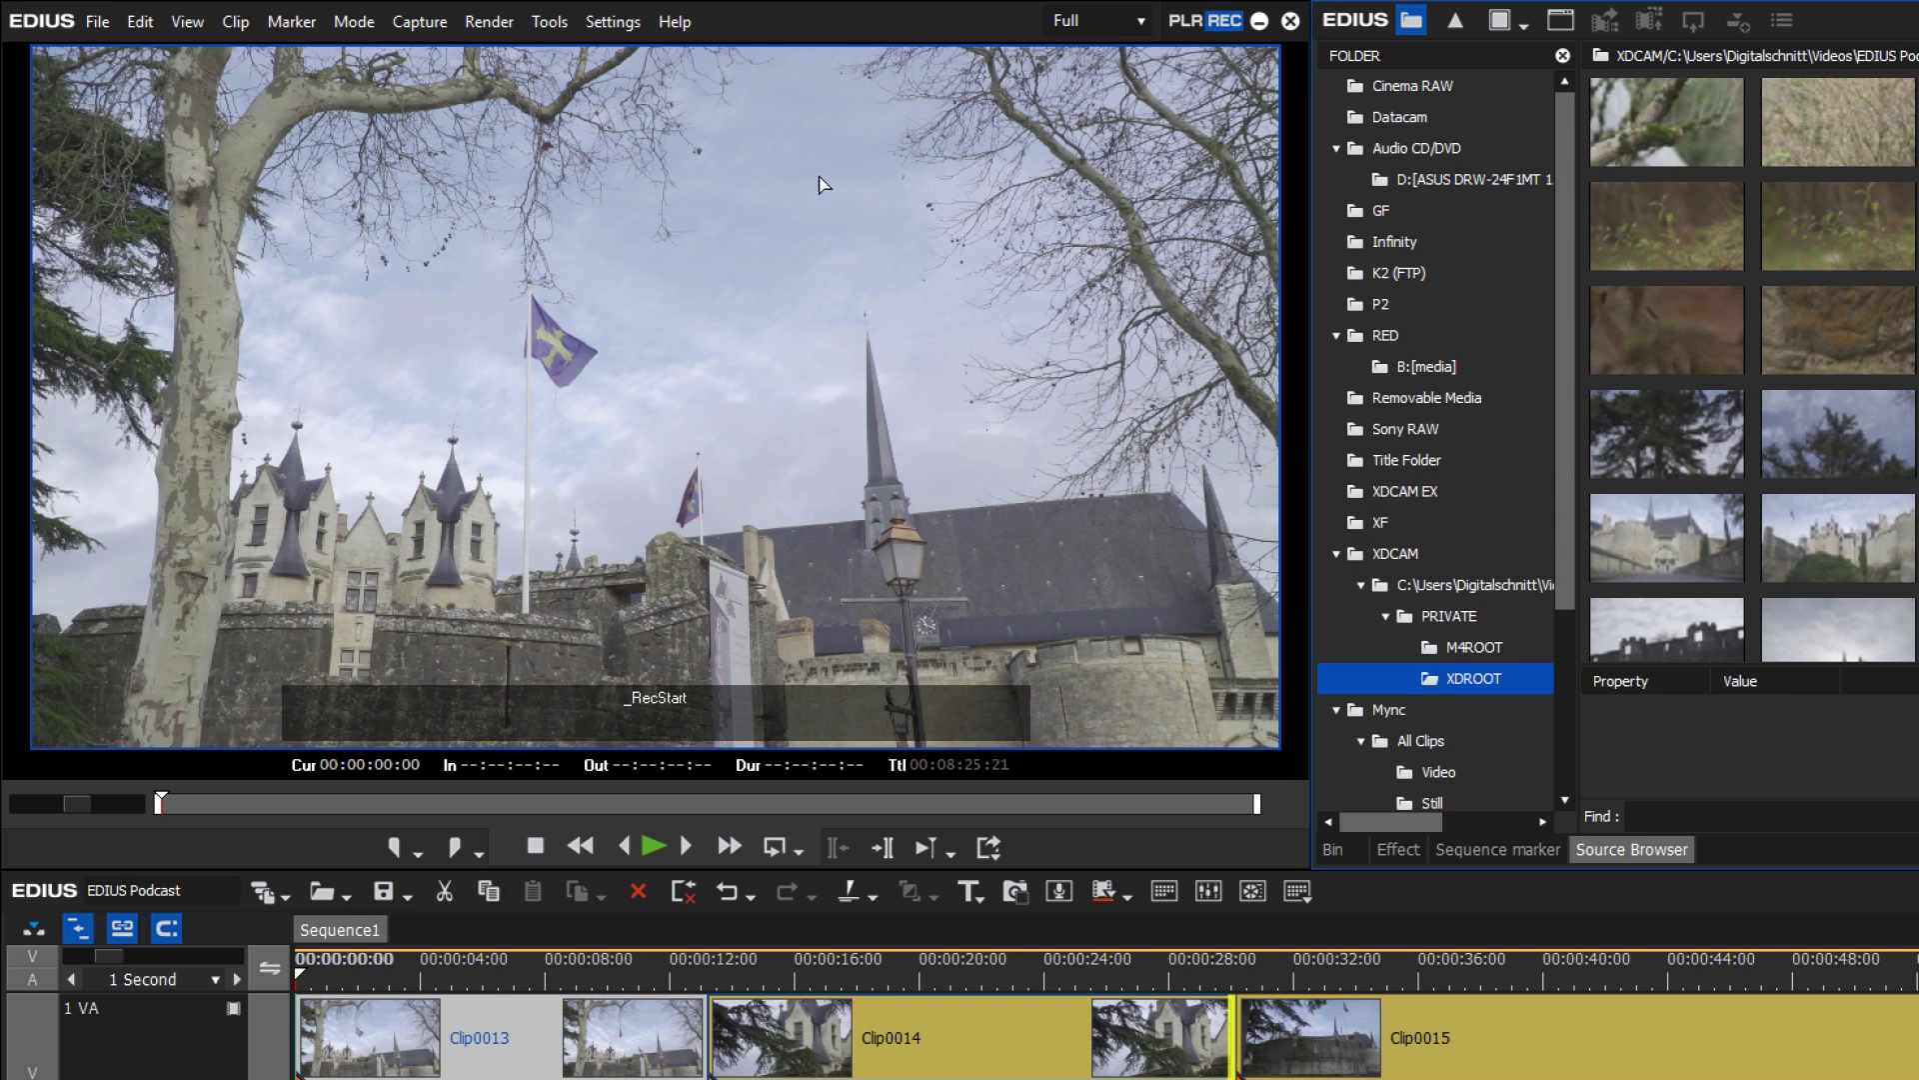
# - Switch EDIUS to Proxy Mode from the Mode menu
pyautogui.click(370, 20)
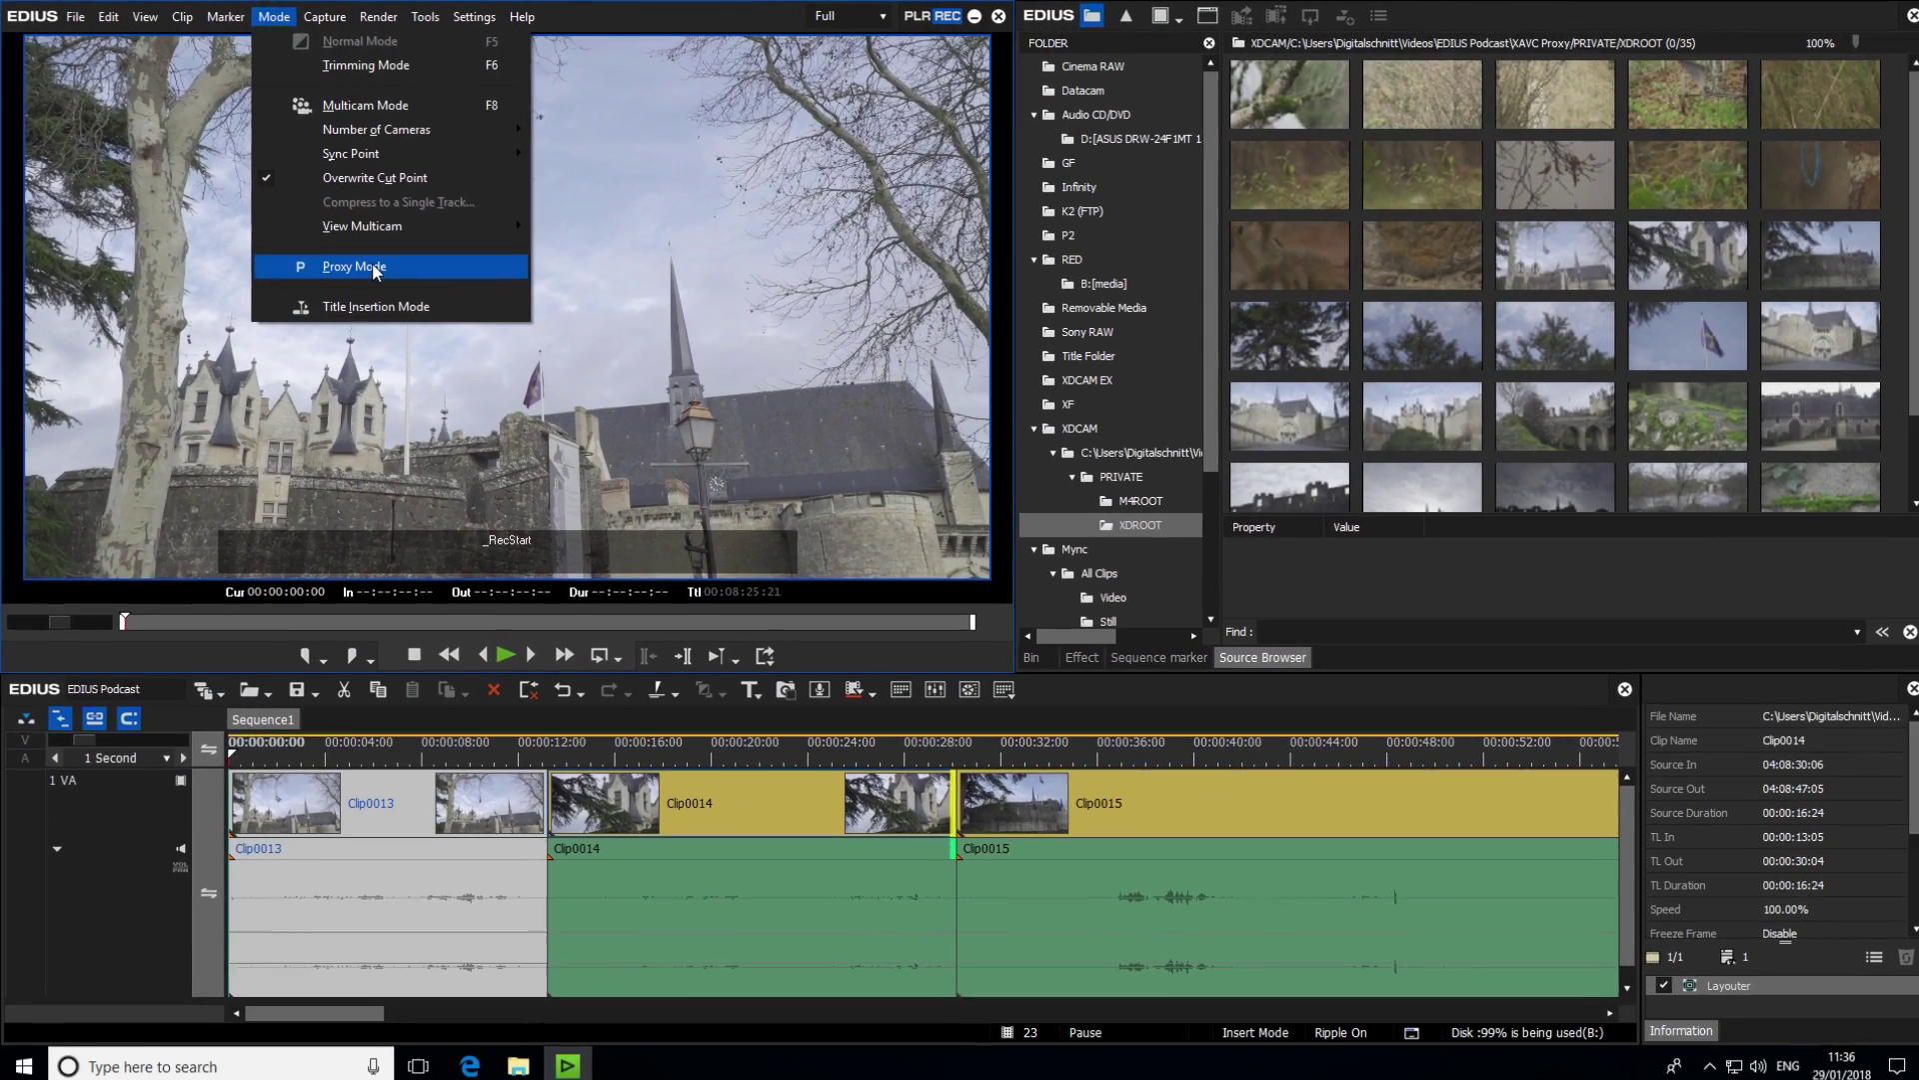
pyautogui.click(372, 263)
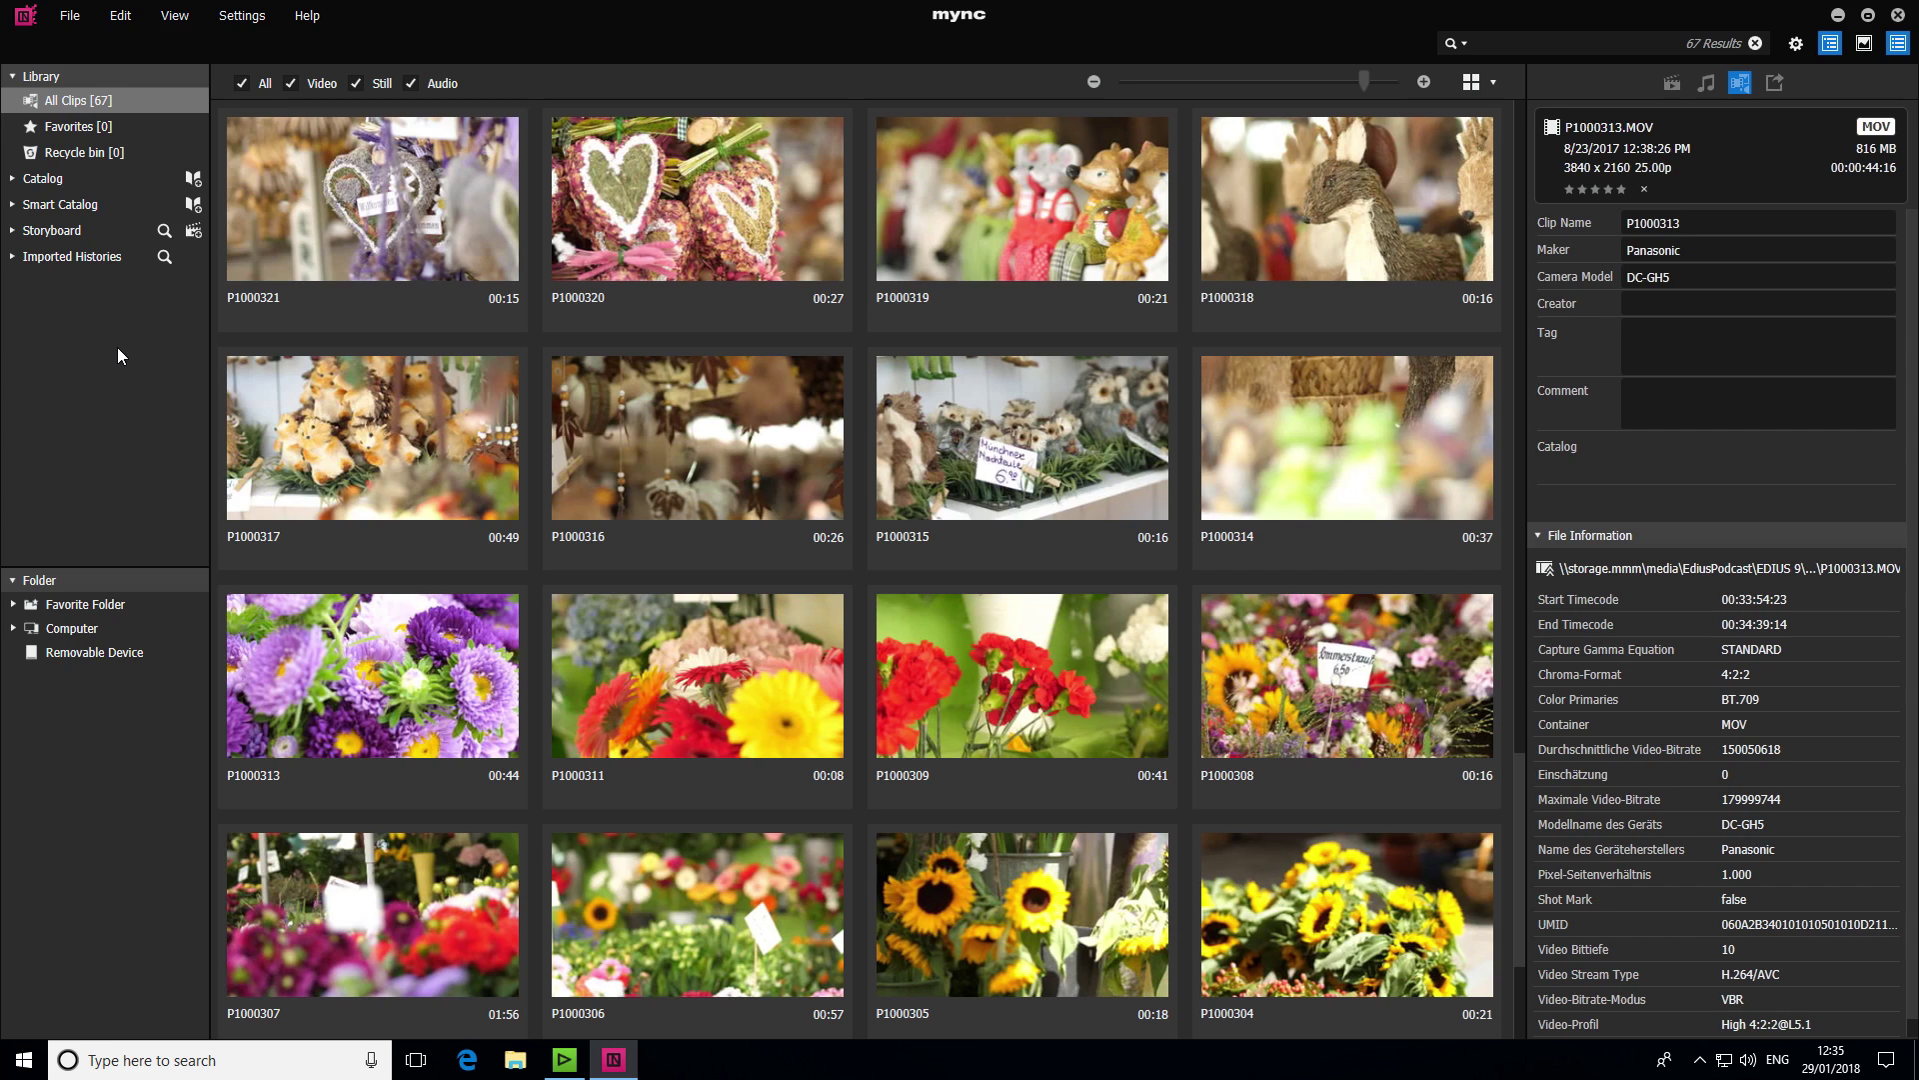
# - Name the Ctrl + 1 quick tag 'flowers' in the Tagging setup
pyautogui.click(120, 16)
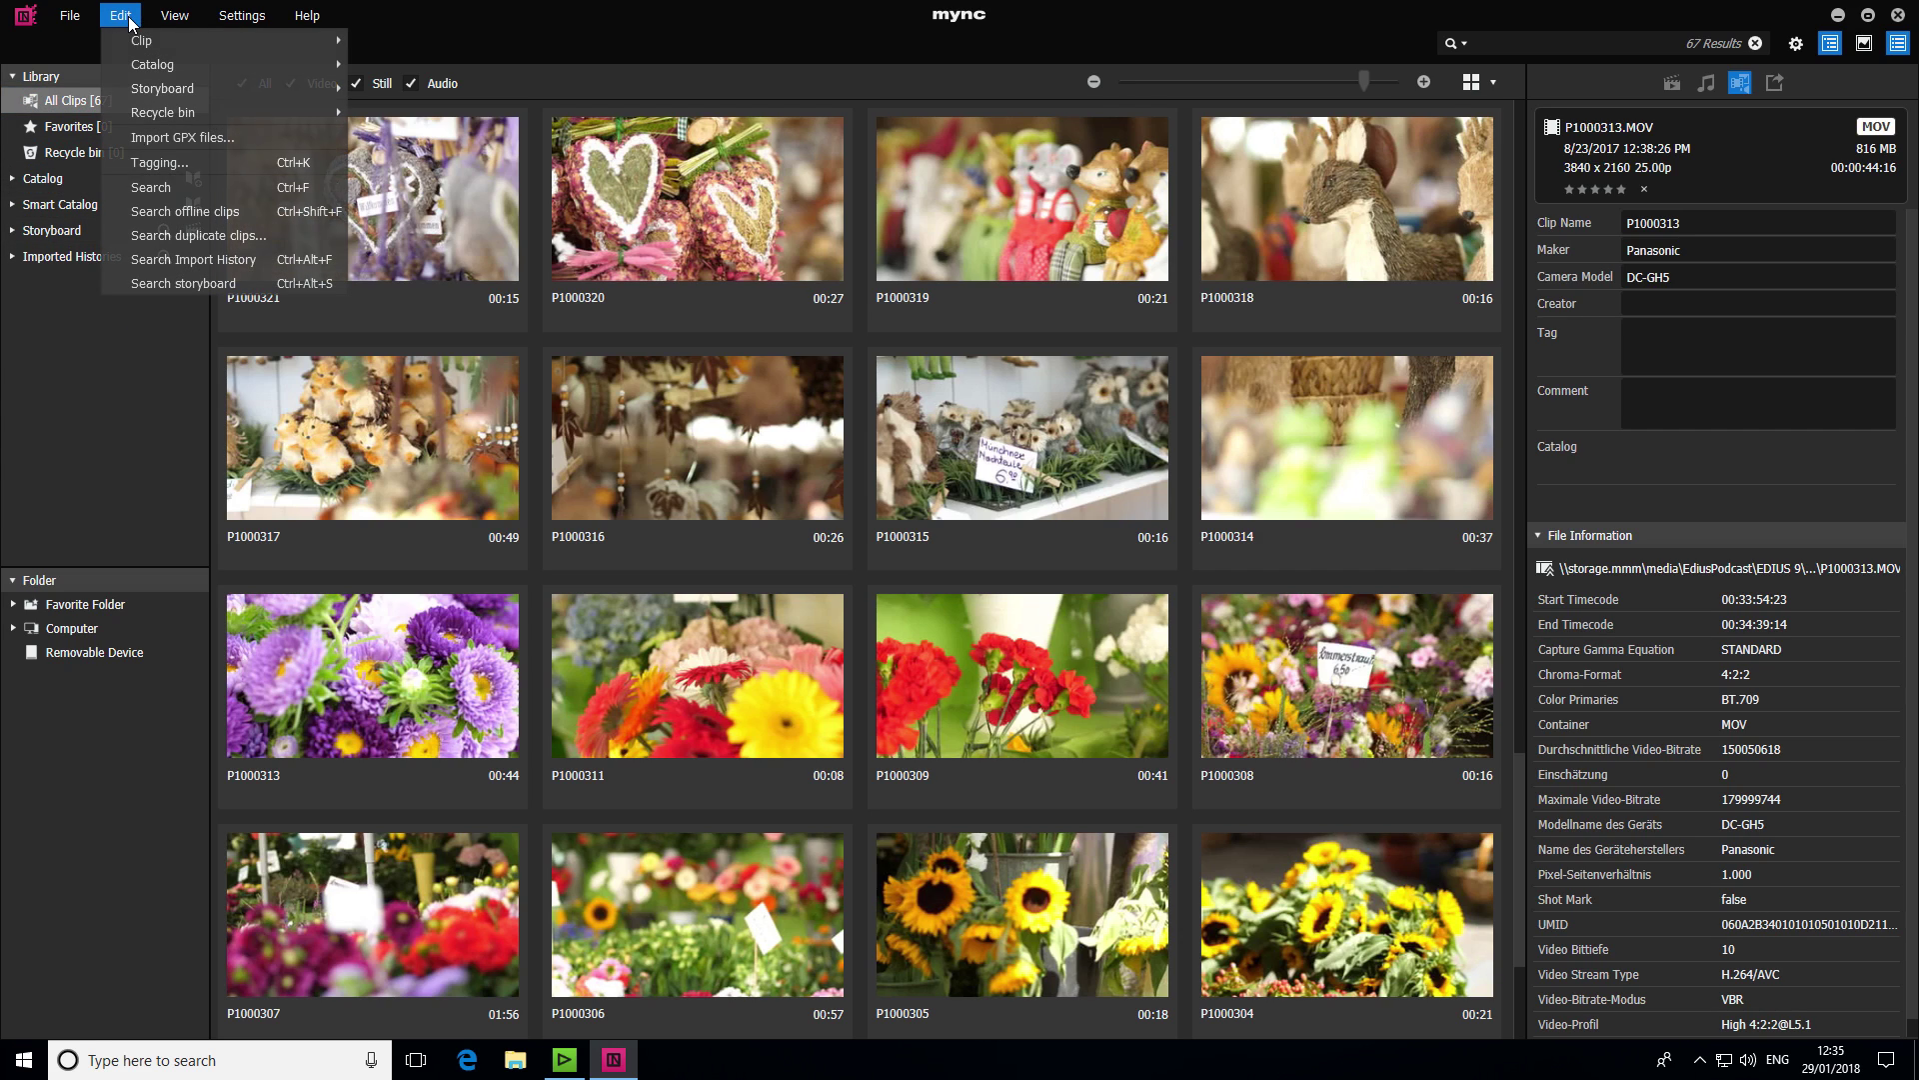
pyautogui.click(217, 166)
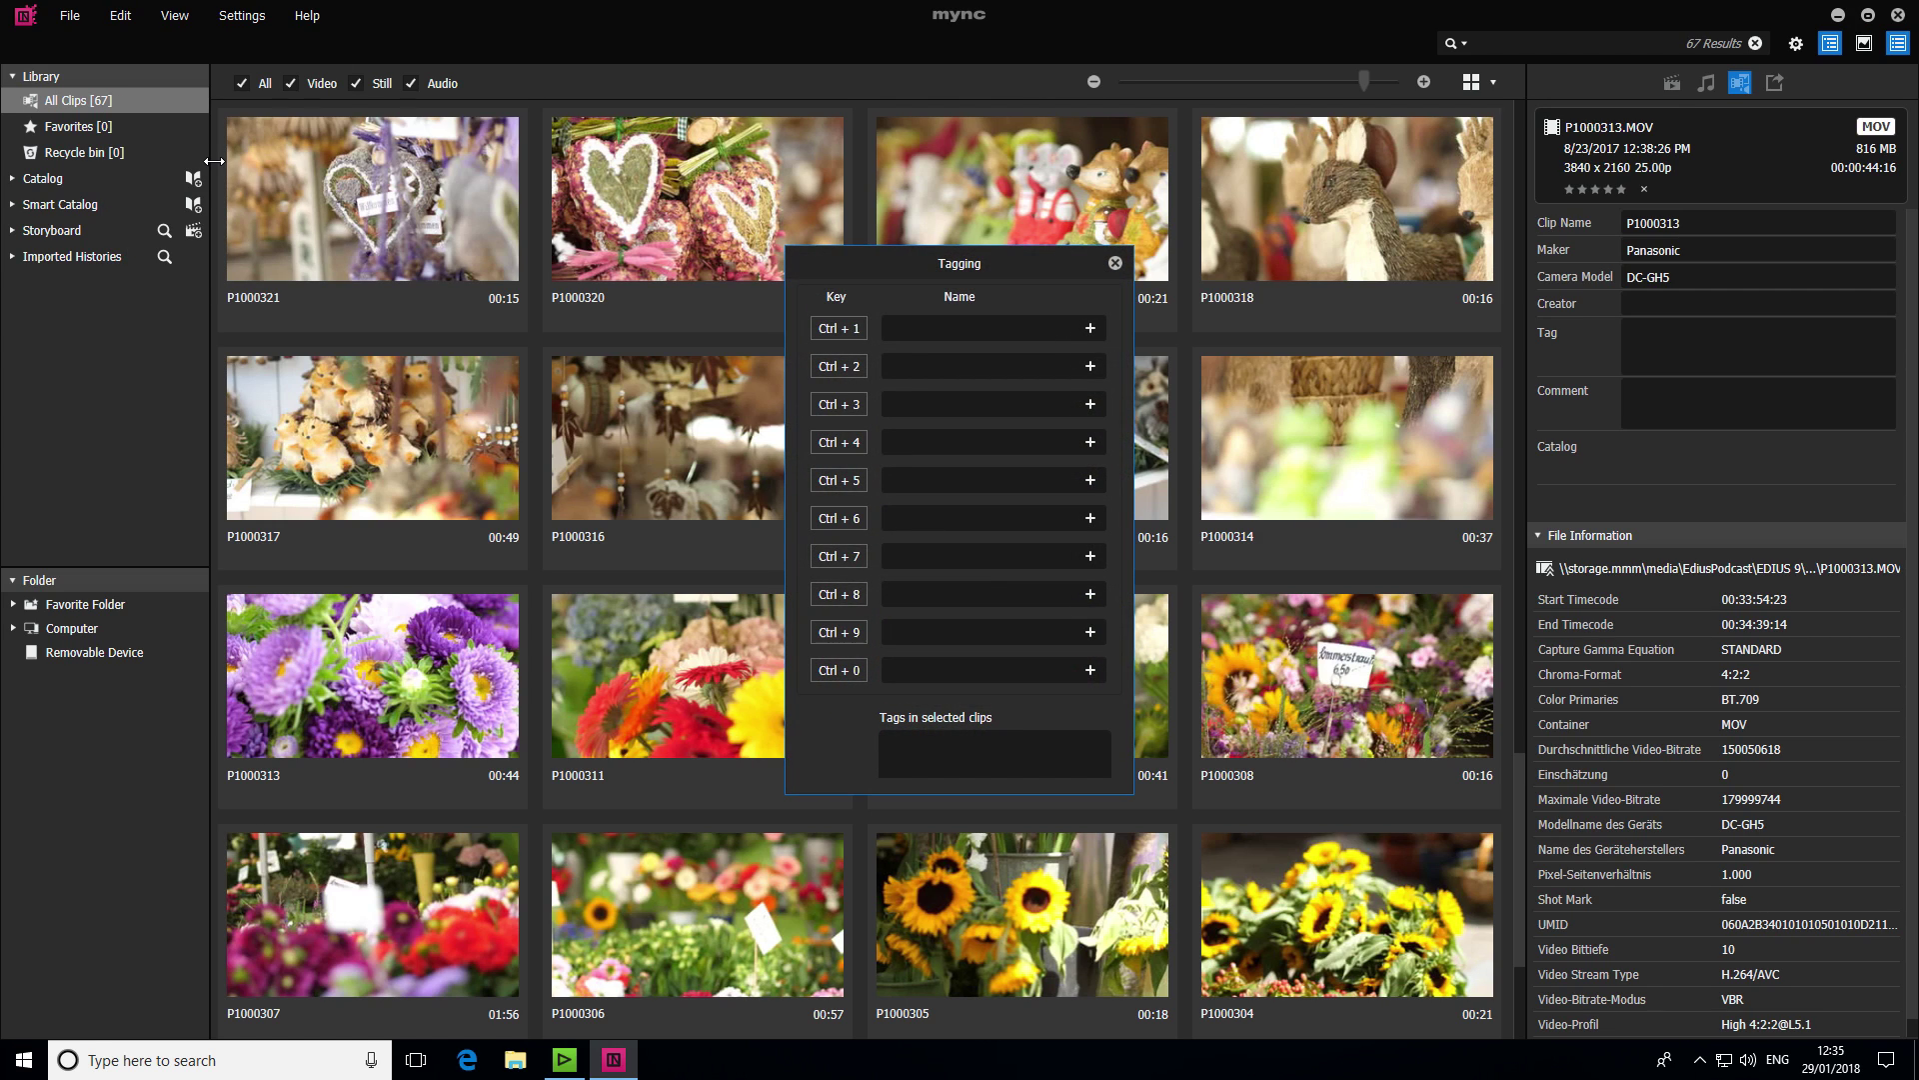
pyautogui.click(899, 318)
pyautogui.click(1113, 264)
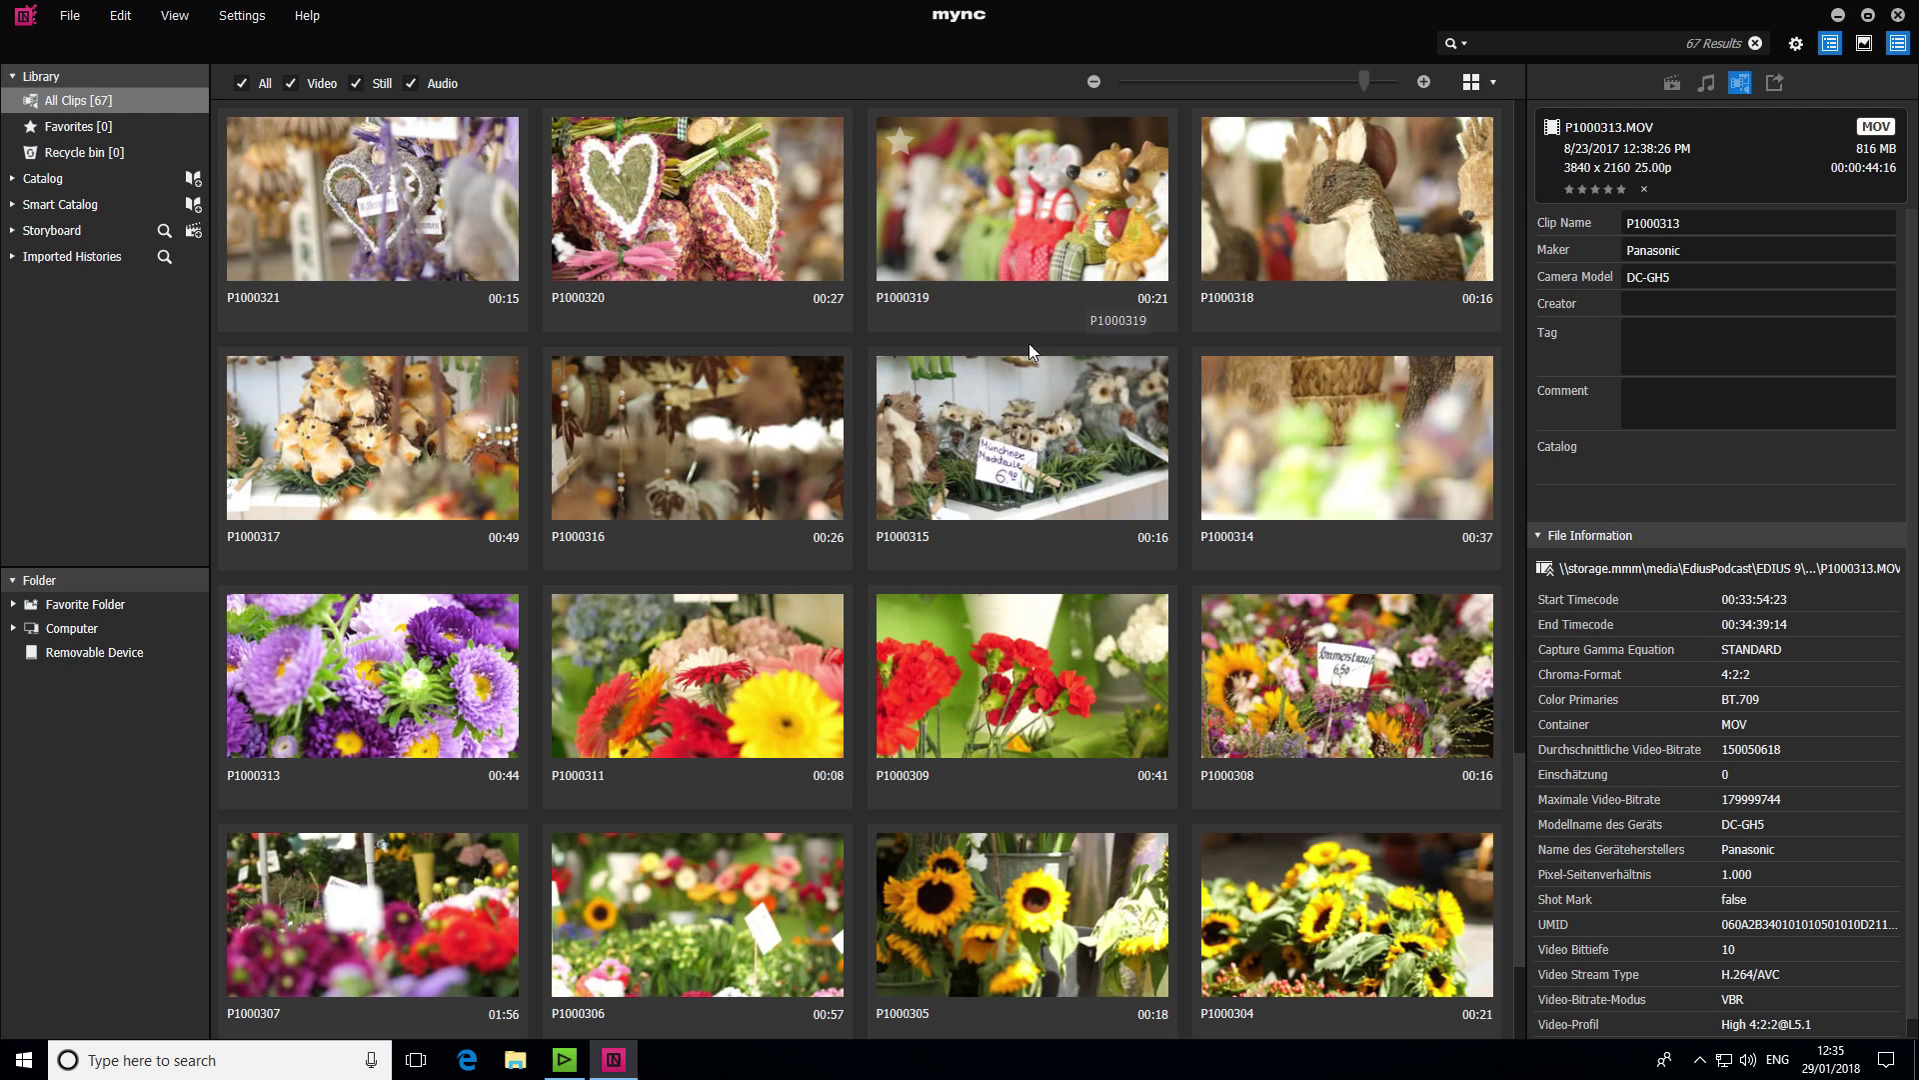
# - Tag the eight flower clips P1000313 to P1000304 as 'flowers' and search 'flowers' to confirm
pyautogui.click(491, 685)
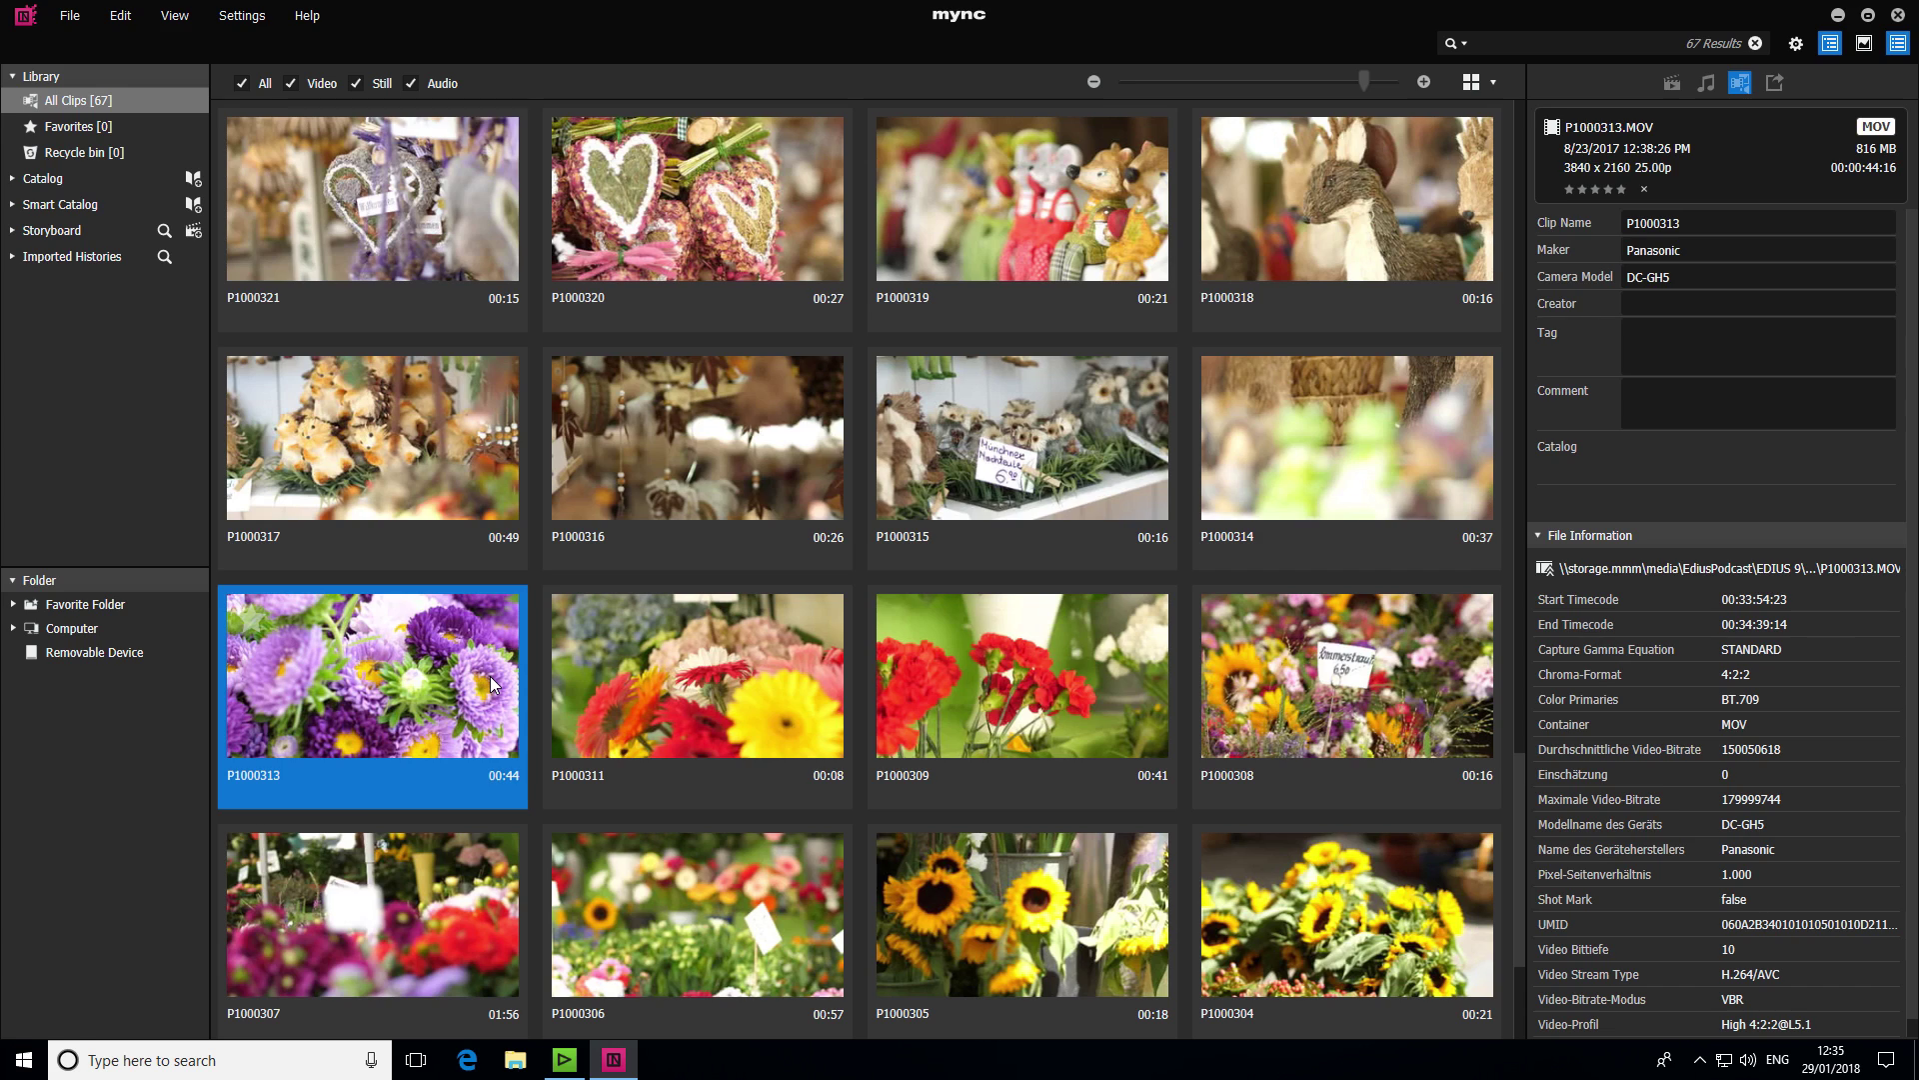
pyautogui.keyDown('shift'); pyautogui.click(1262, 909); pyautogui.keyUp('shift')
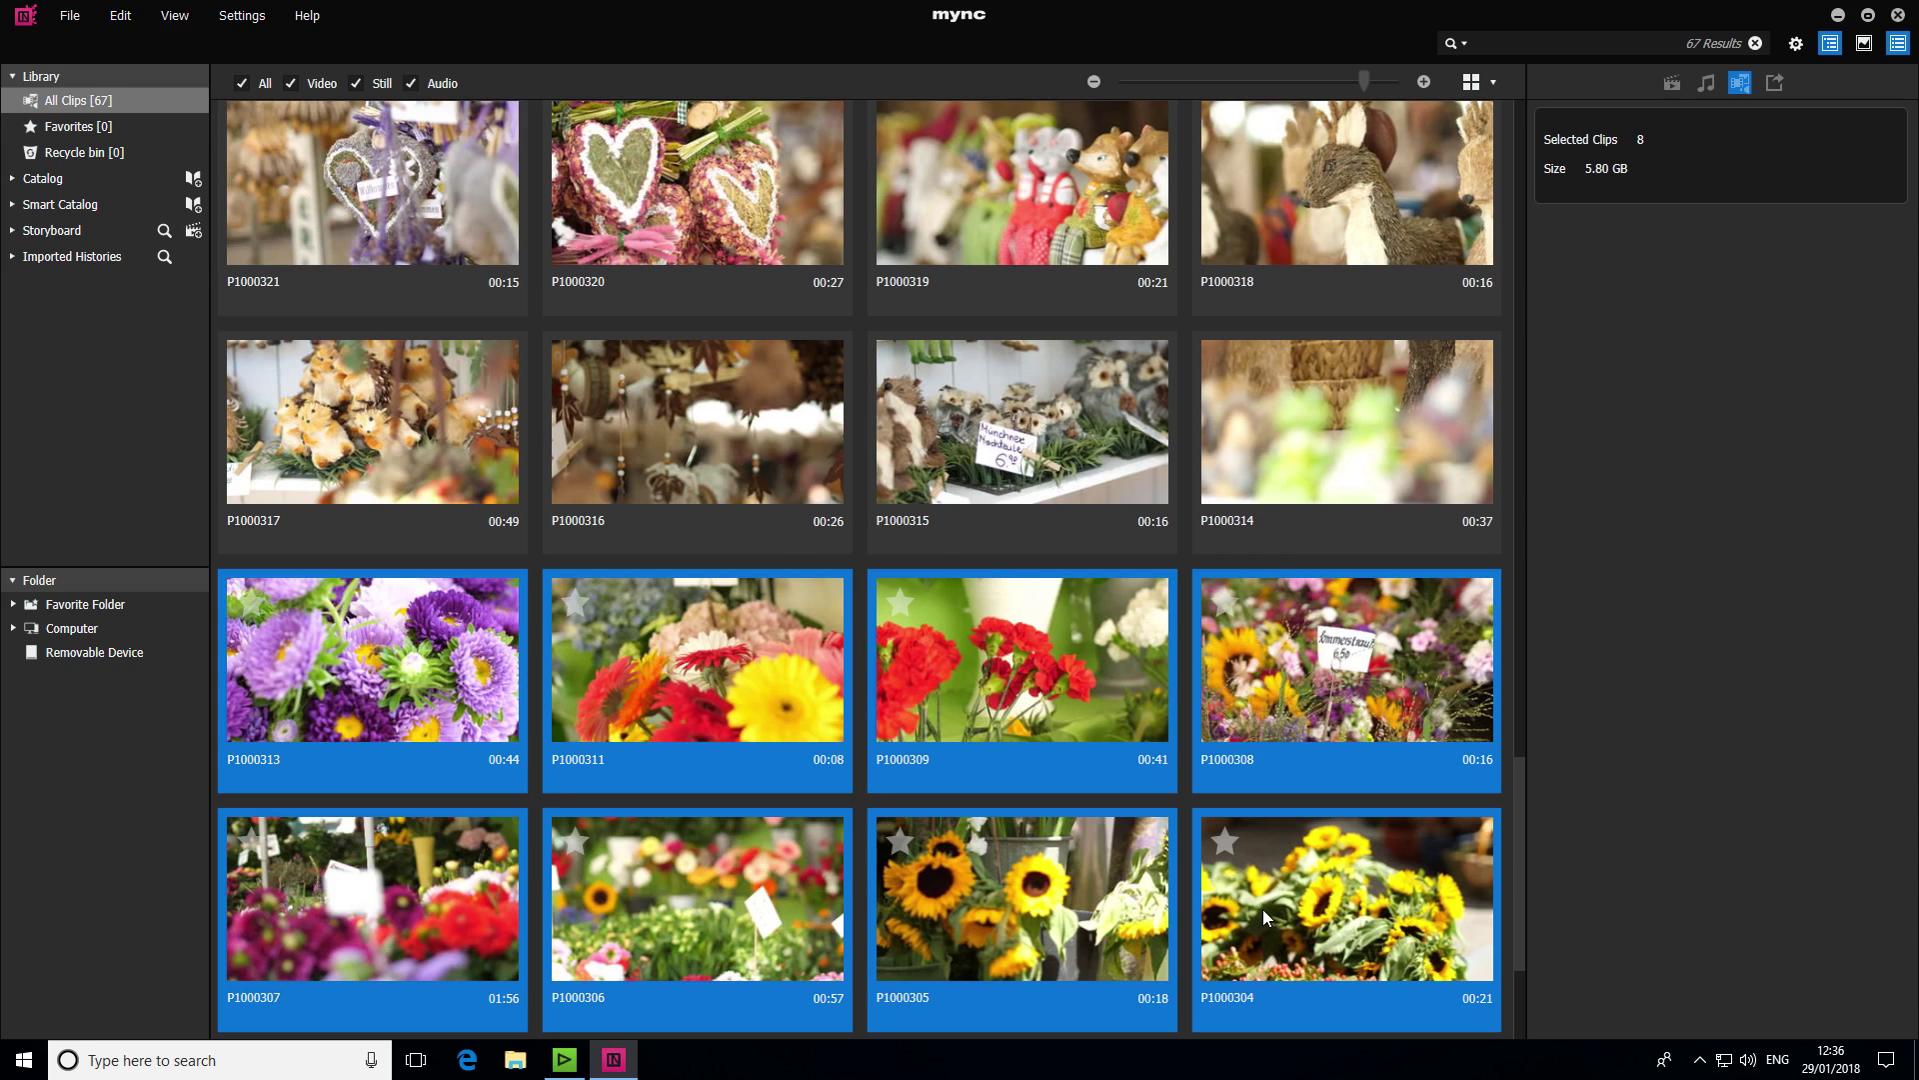
pyautogui.hotkey('ctrl', '1')
pyautogui.click(456, 706)
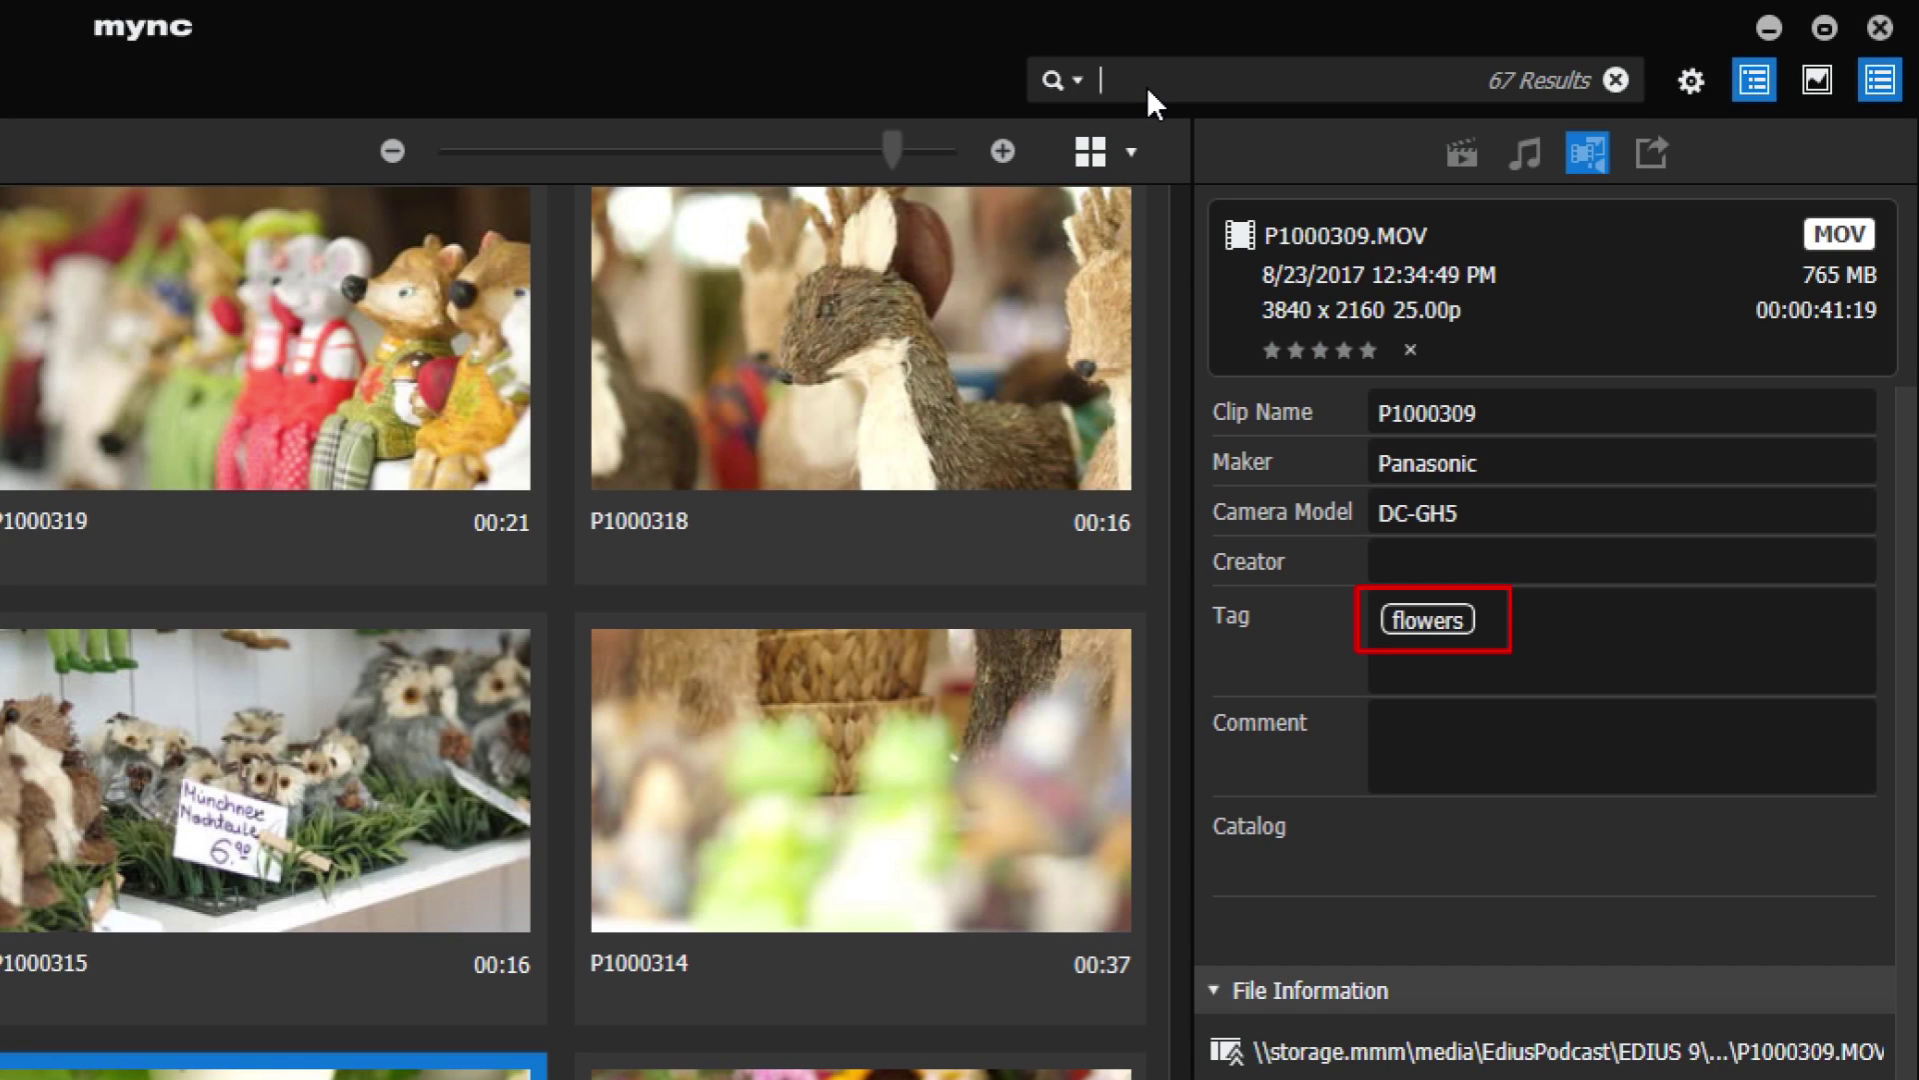
pyautogui.write('flo')
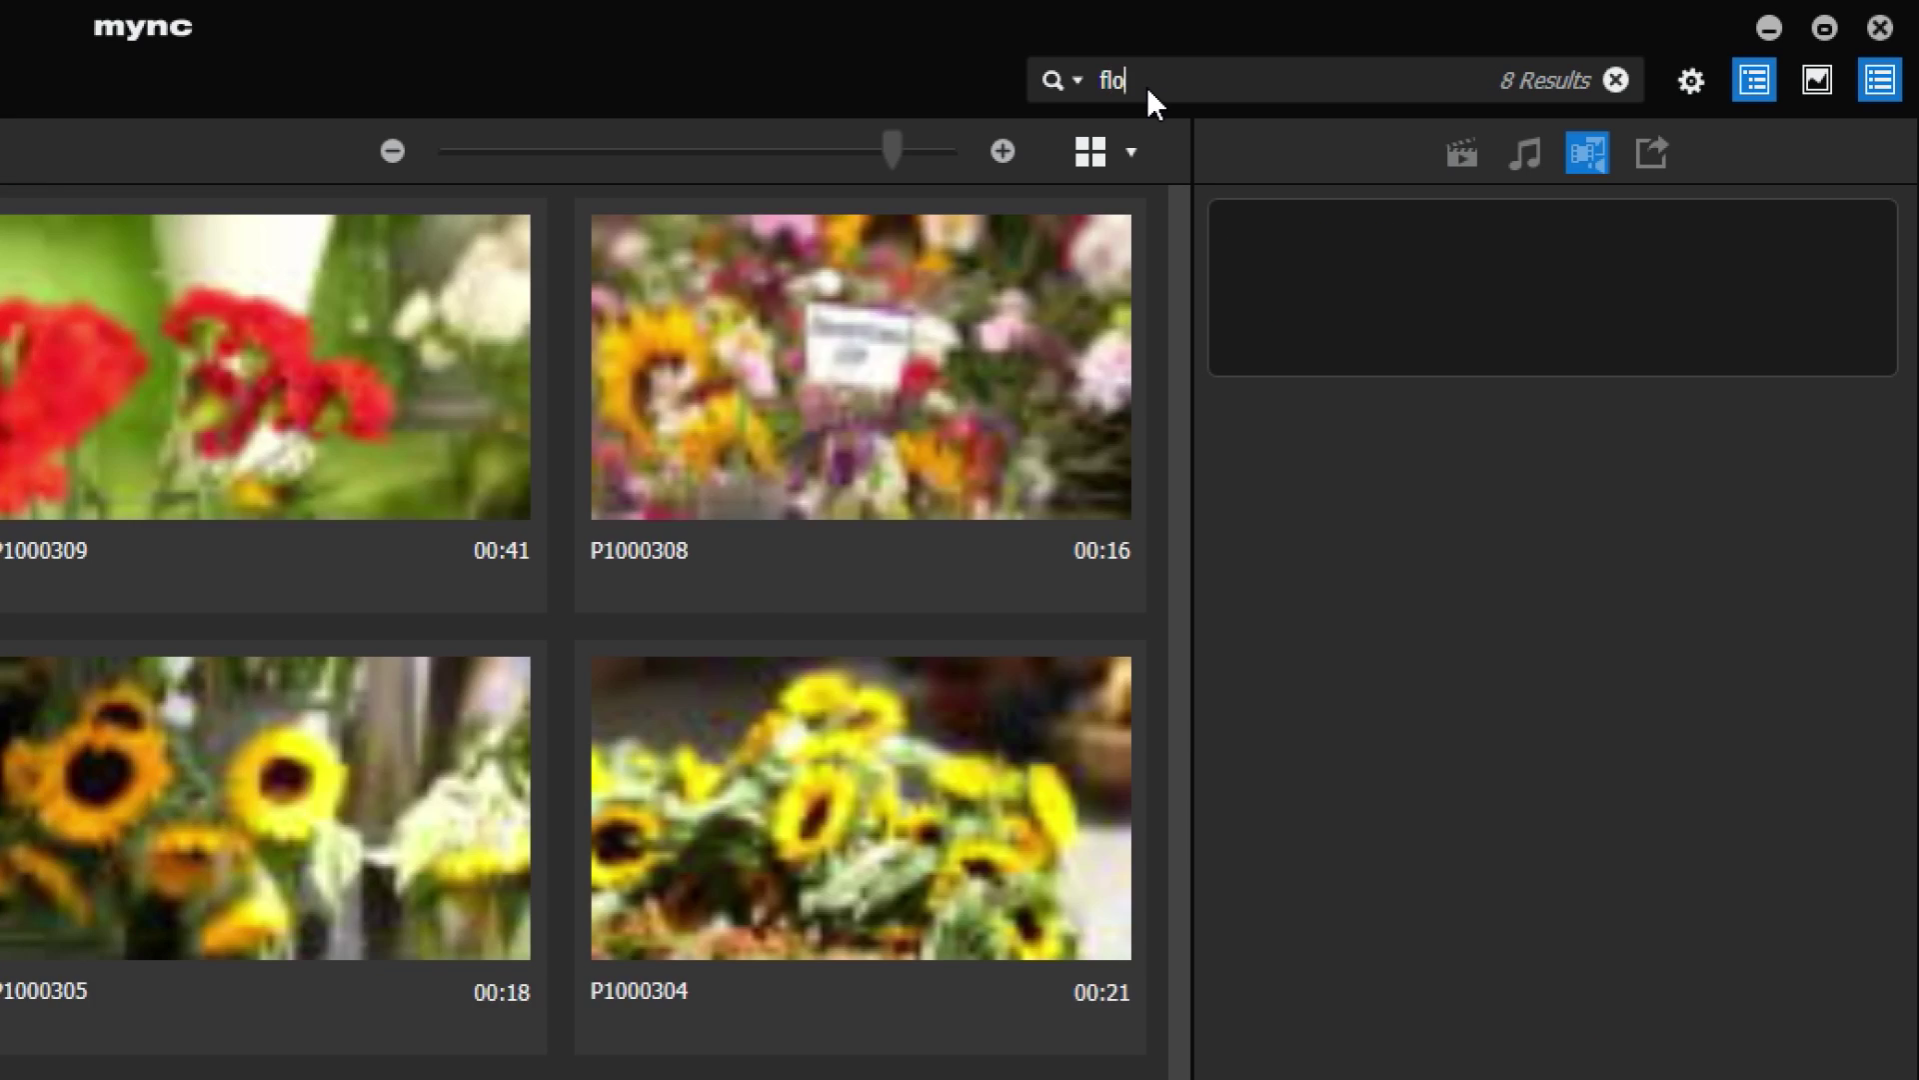
pyautogui.write('wers')
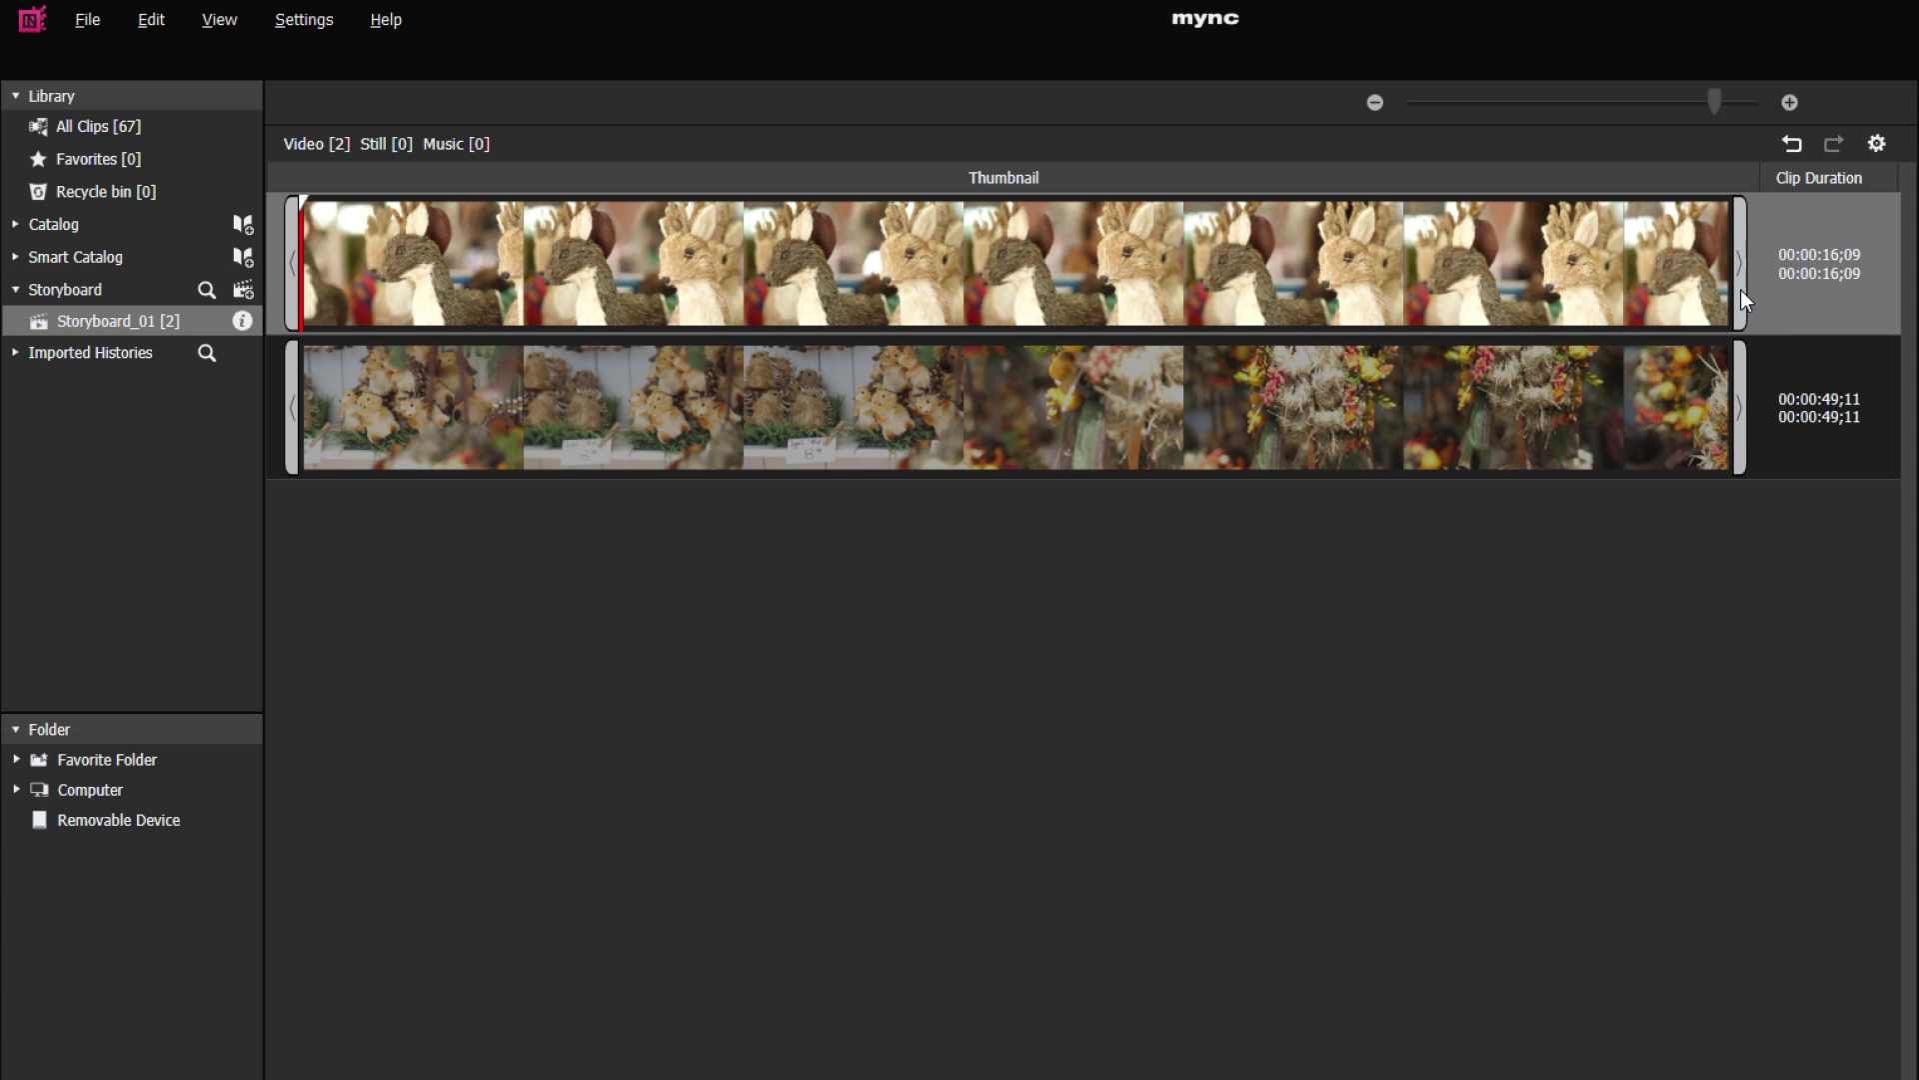
# - Trim the first Storyboard_01 deer clip into a subclip and shorten its end further
pyautogui.moveTo(1743, 292); pyautogui.dragTo(1206, 304)
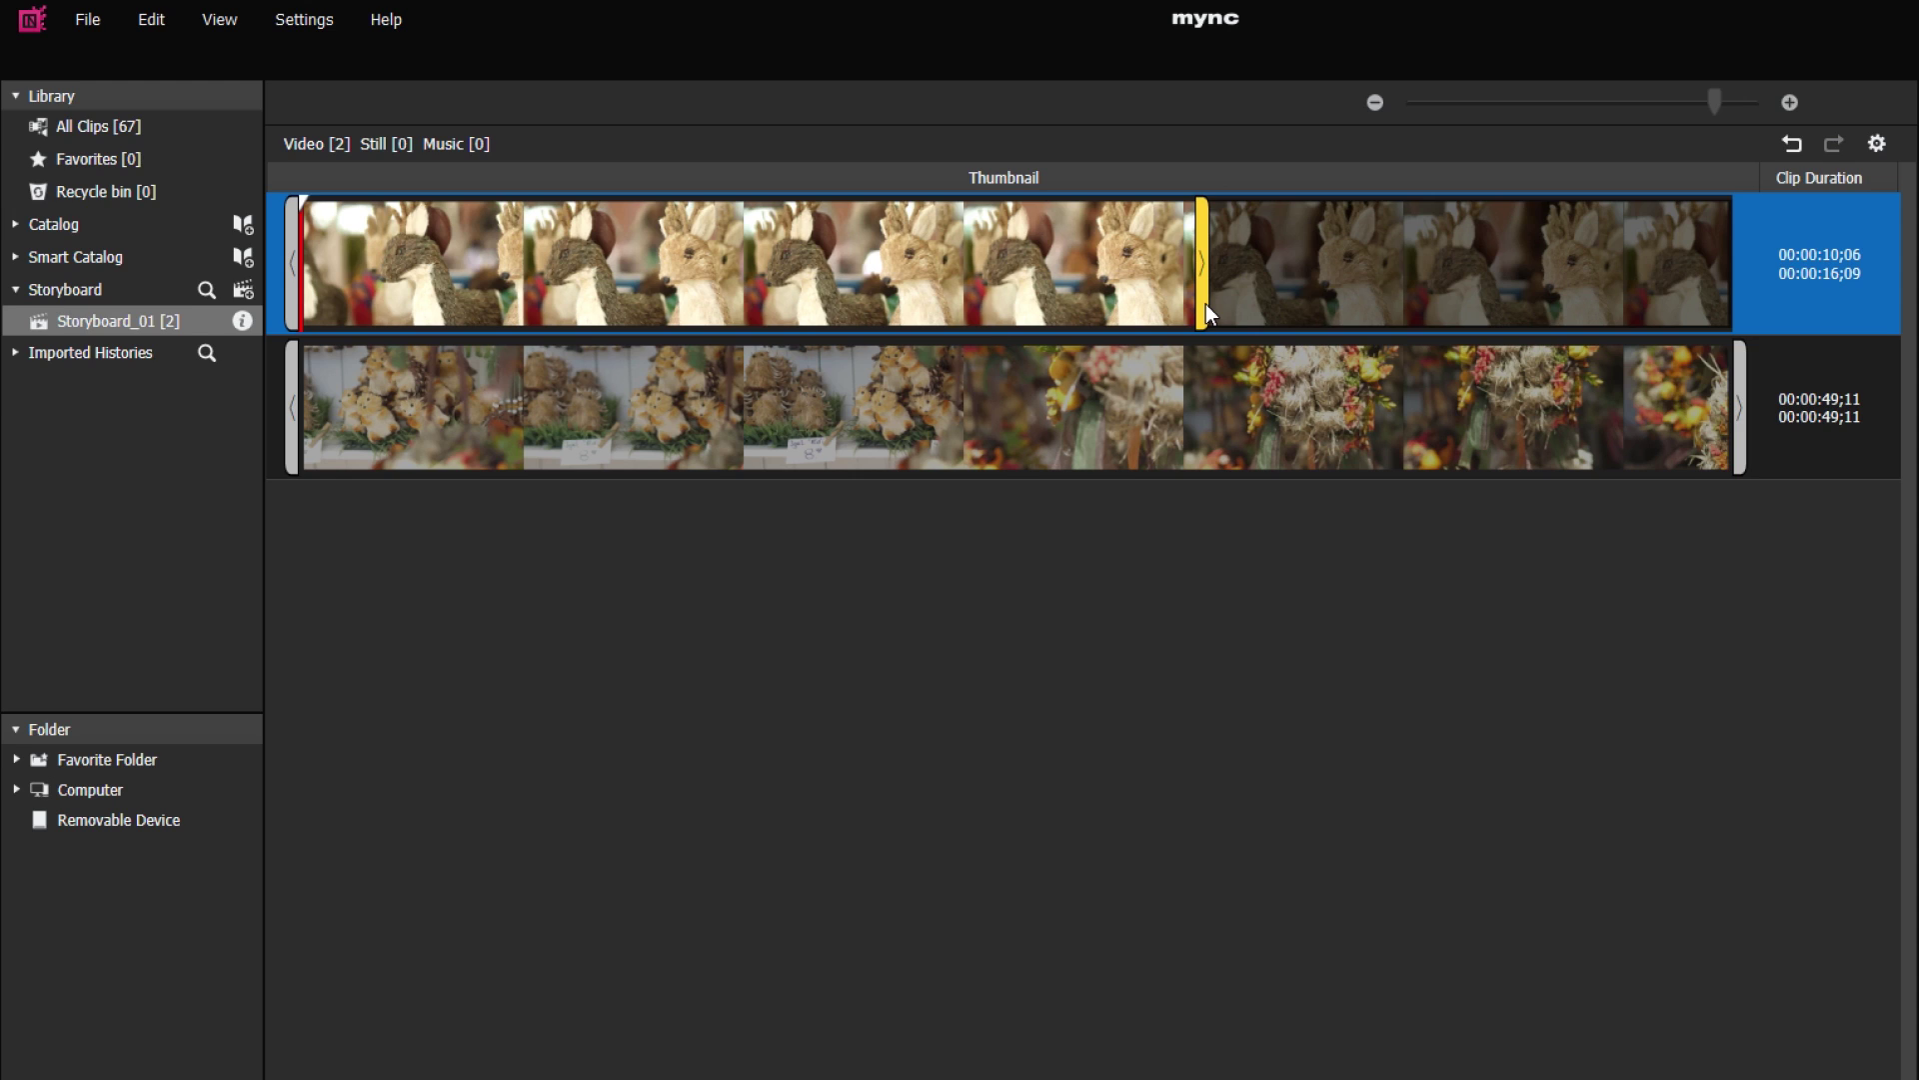
pyautogui.rightClick(1029, 289)
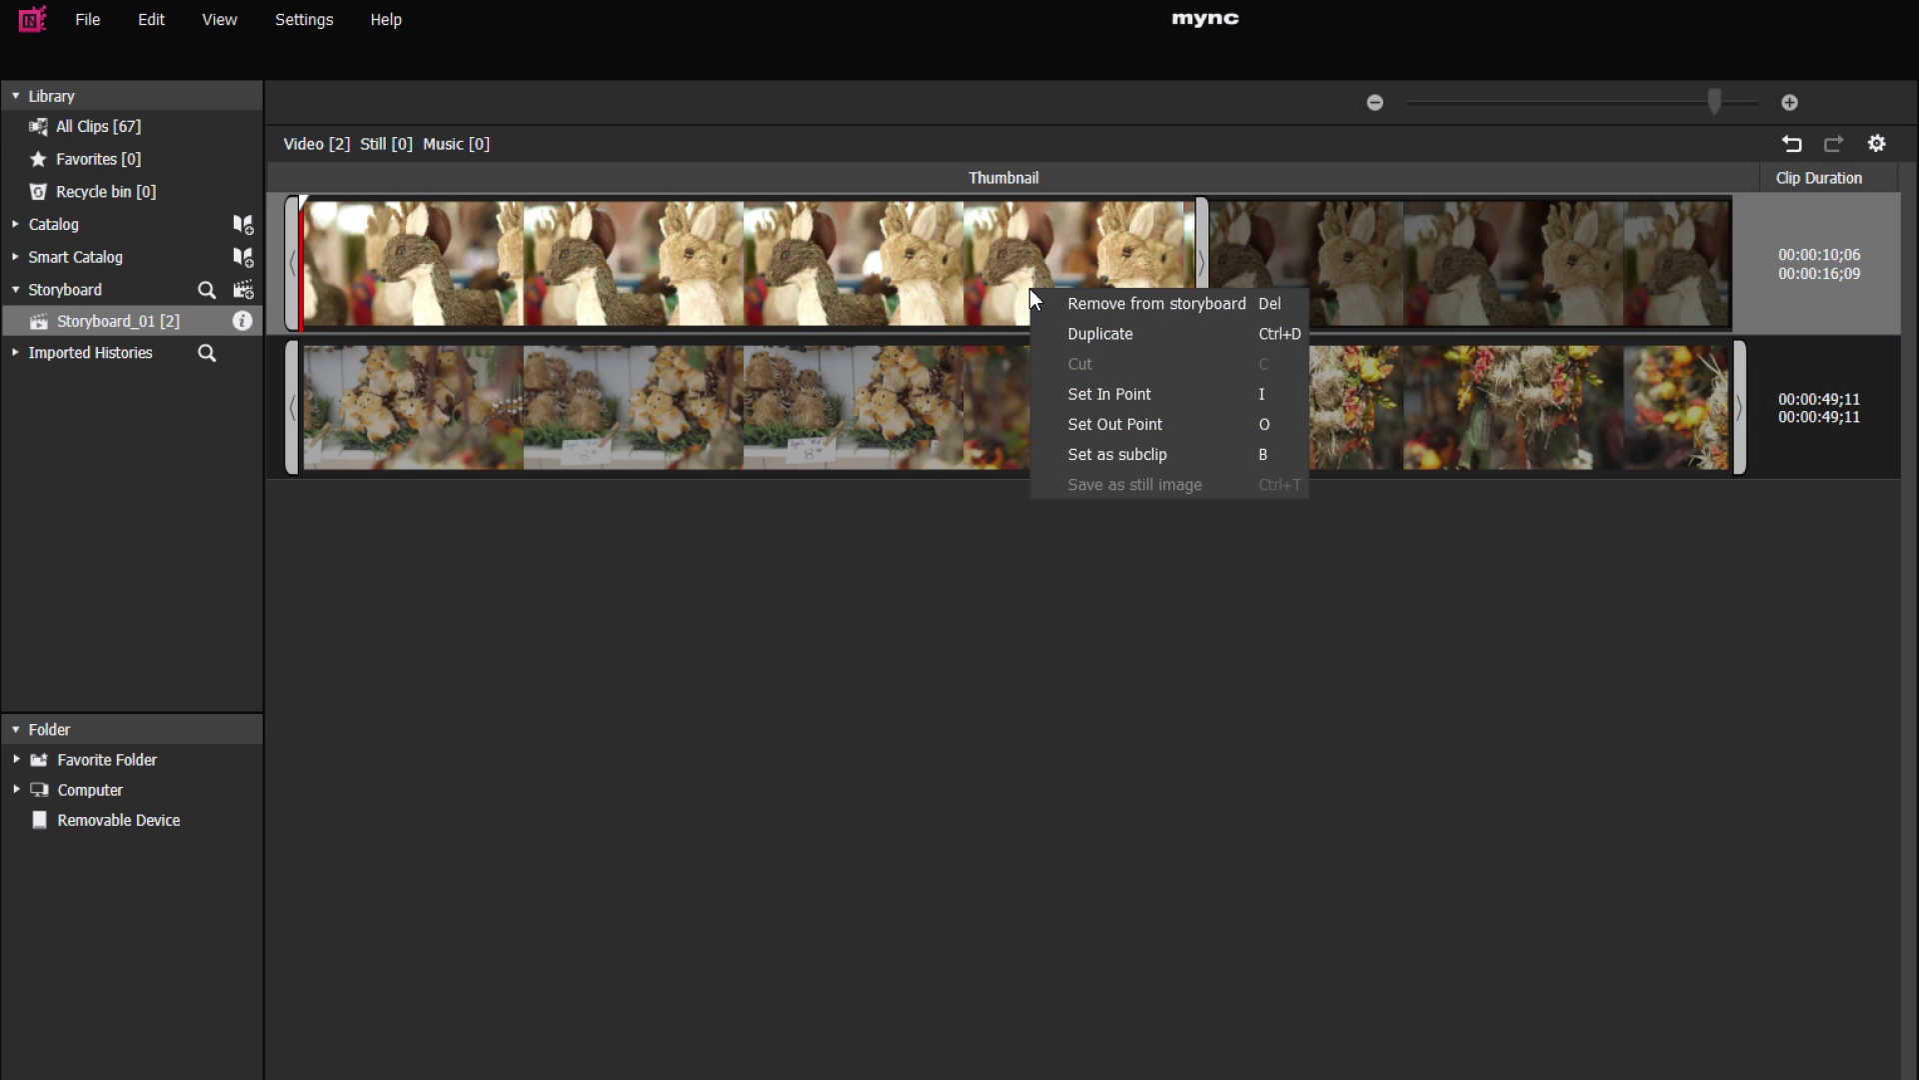
pyautogui.click(1163, 472)
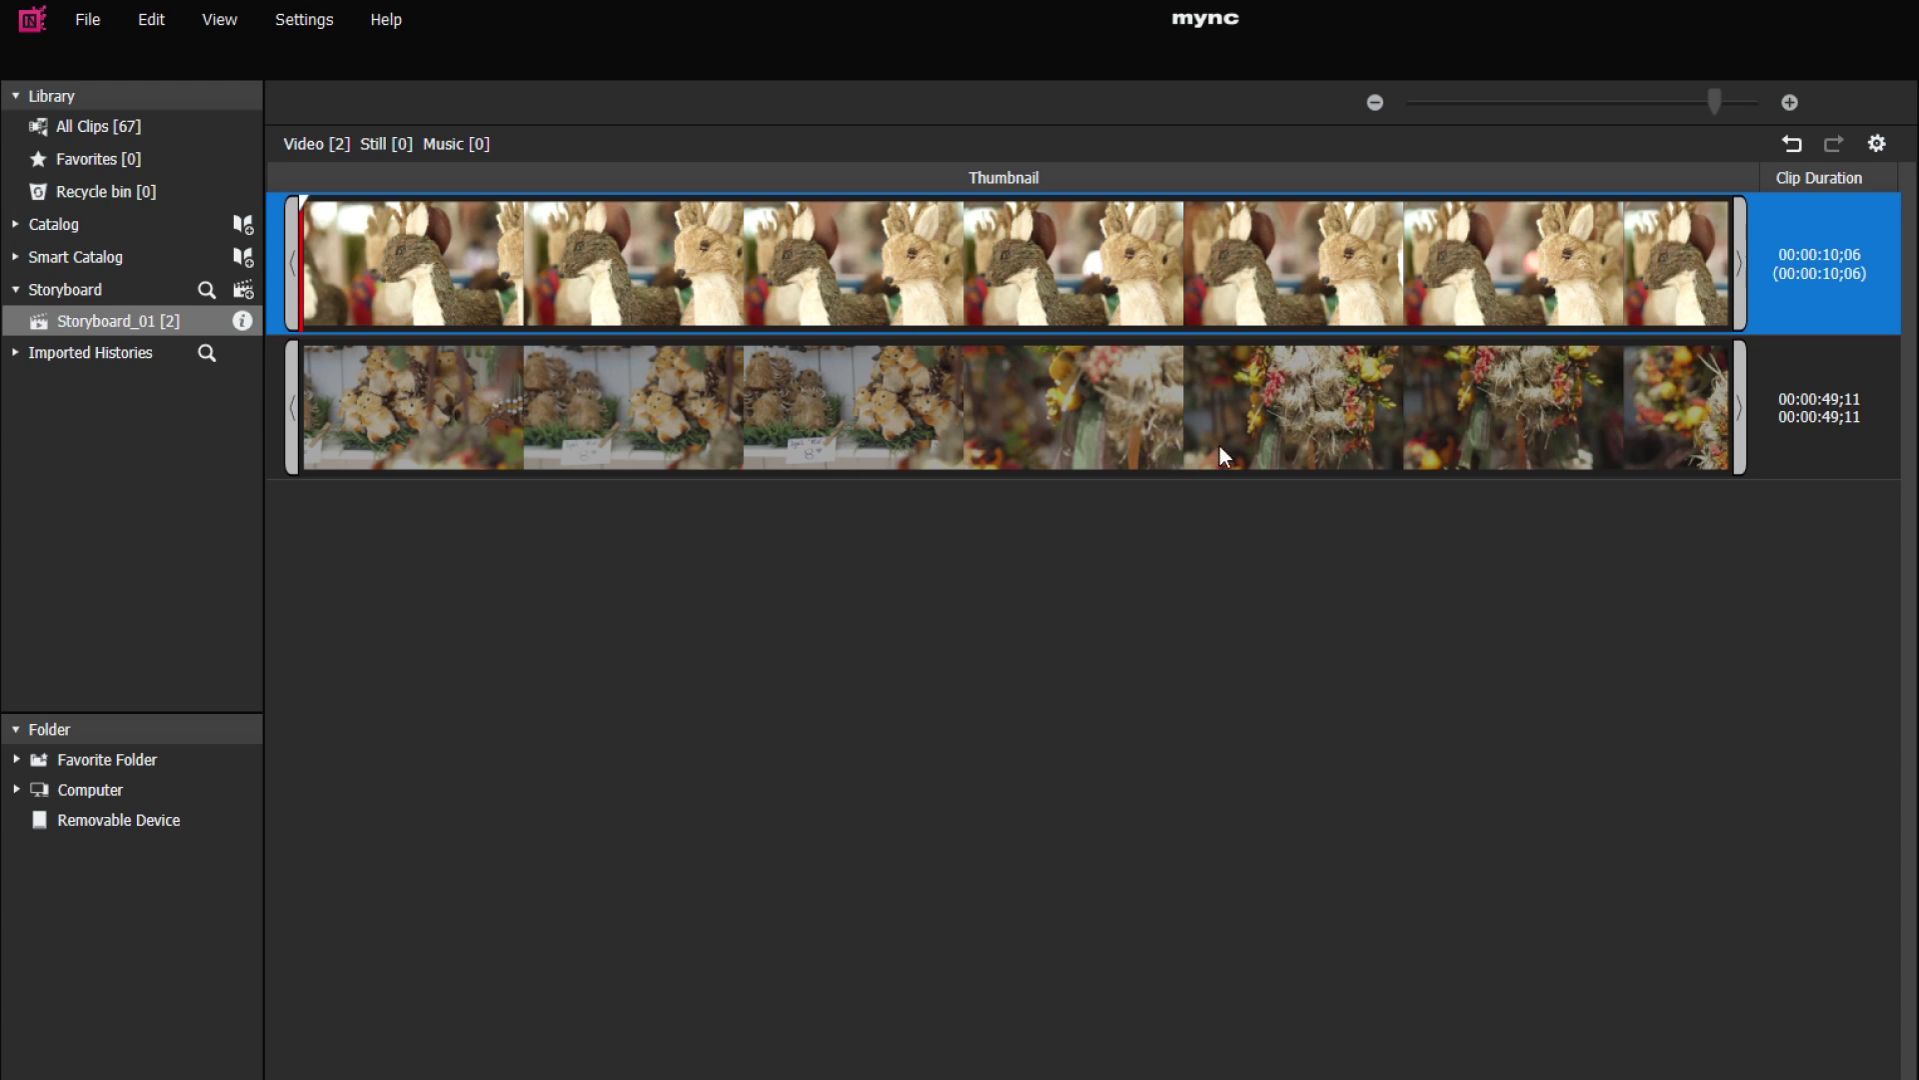
pyautogui.moveTo(1745, 269); pyautogui.dragTo(1670, 274)
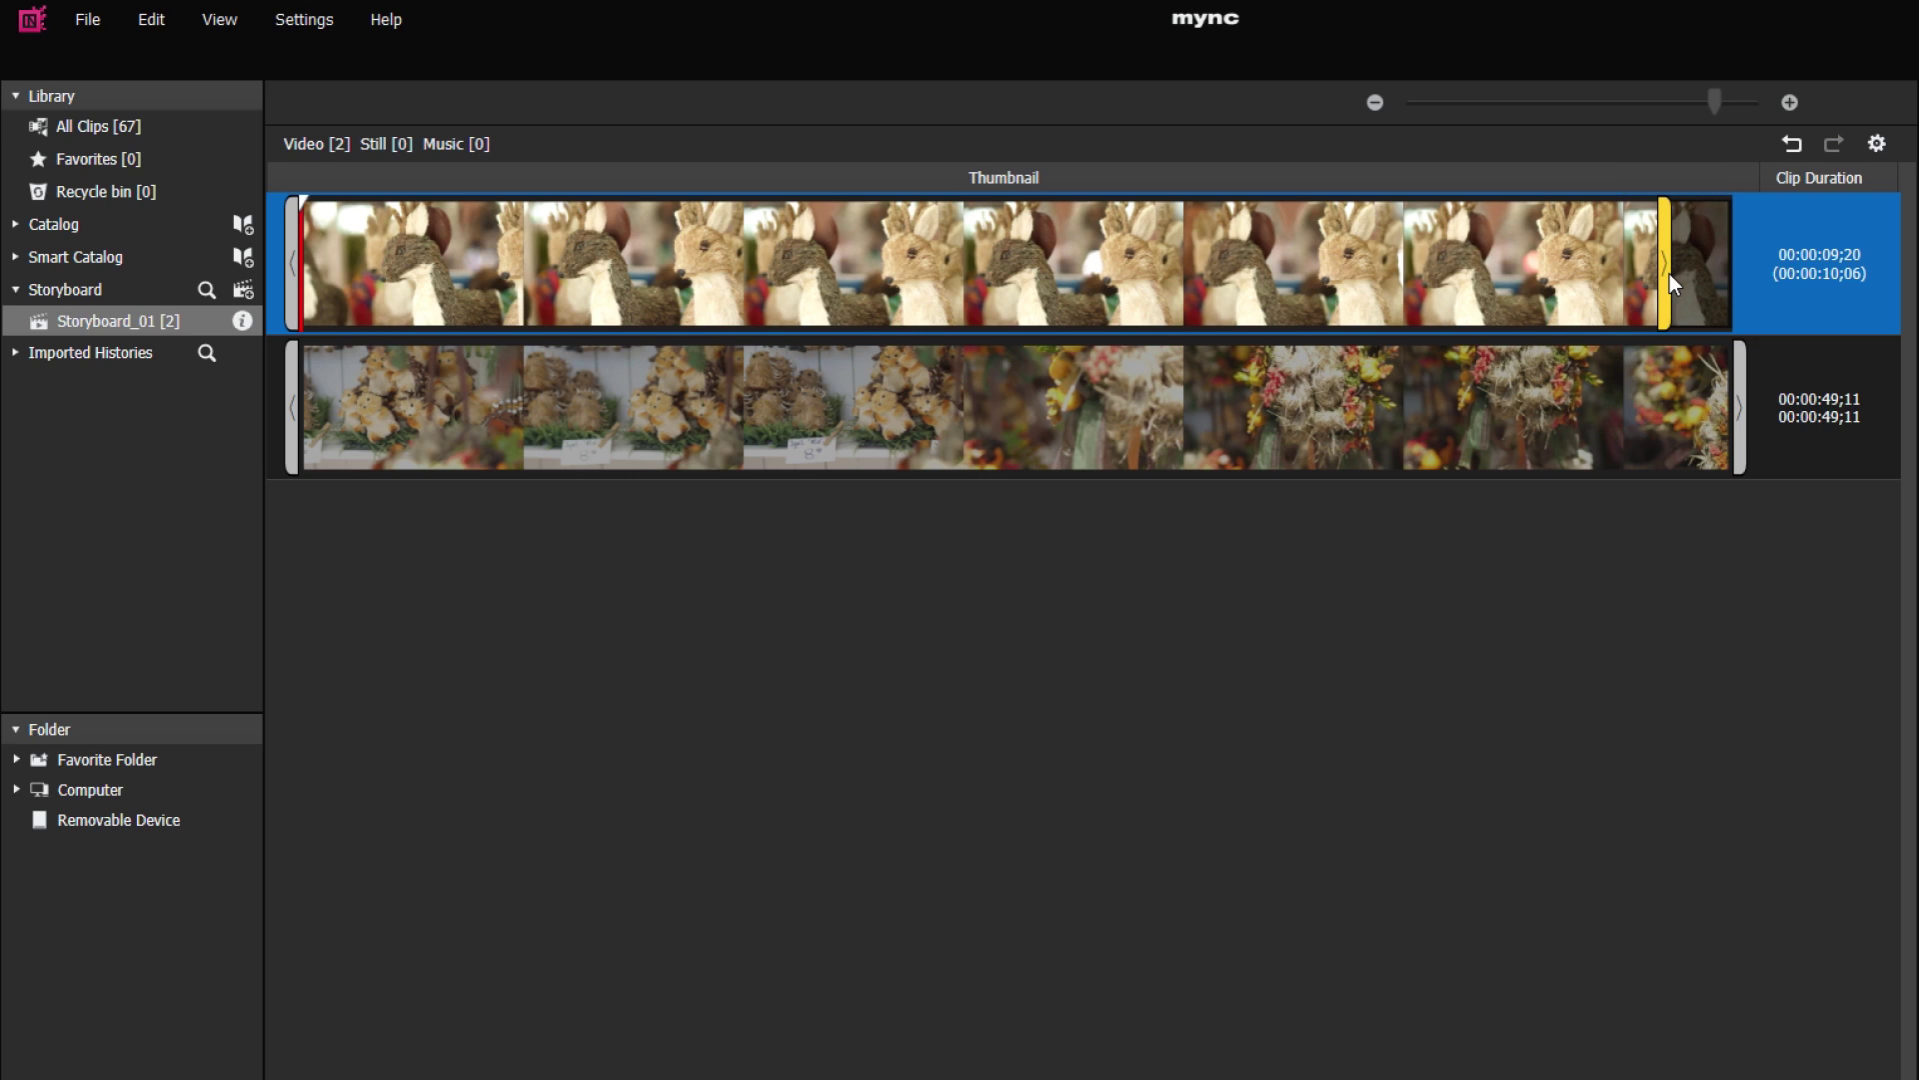
# - Duplicate the second Storyboard_01 clip
pyautogui.click(1568, 422)
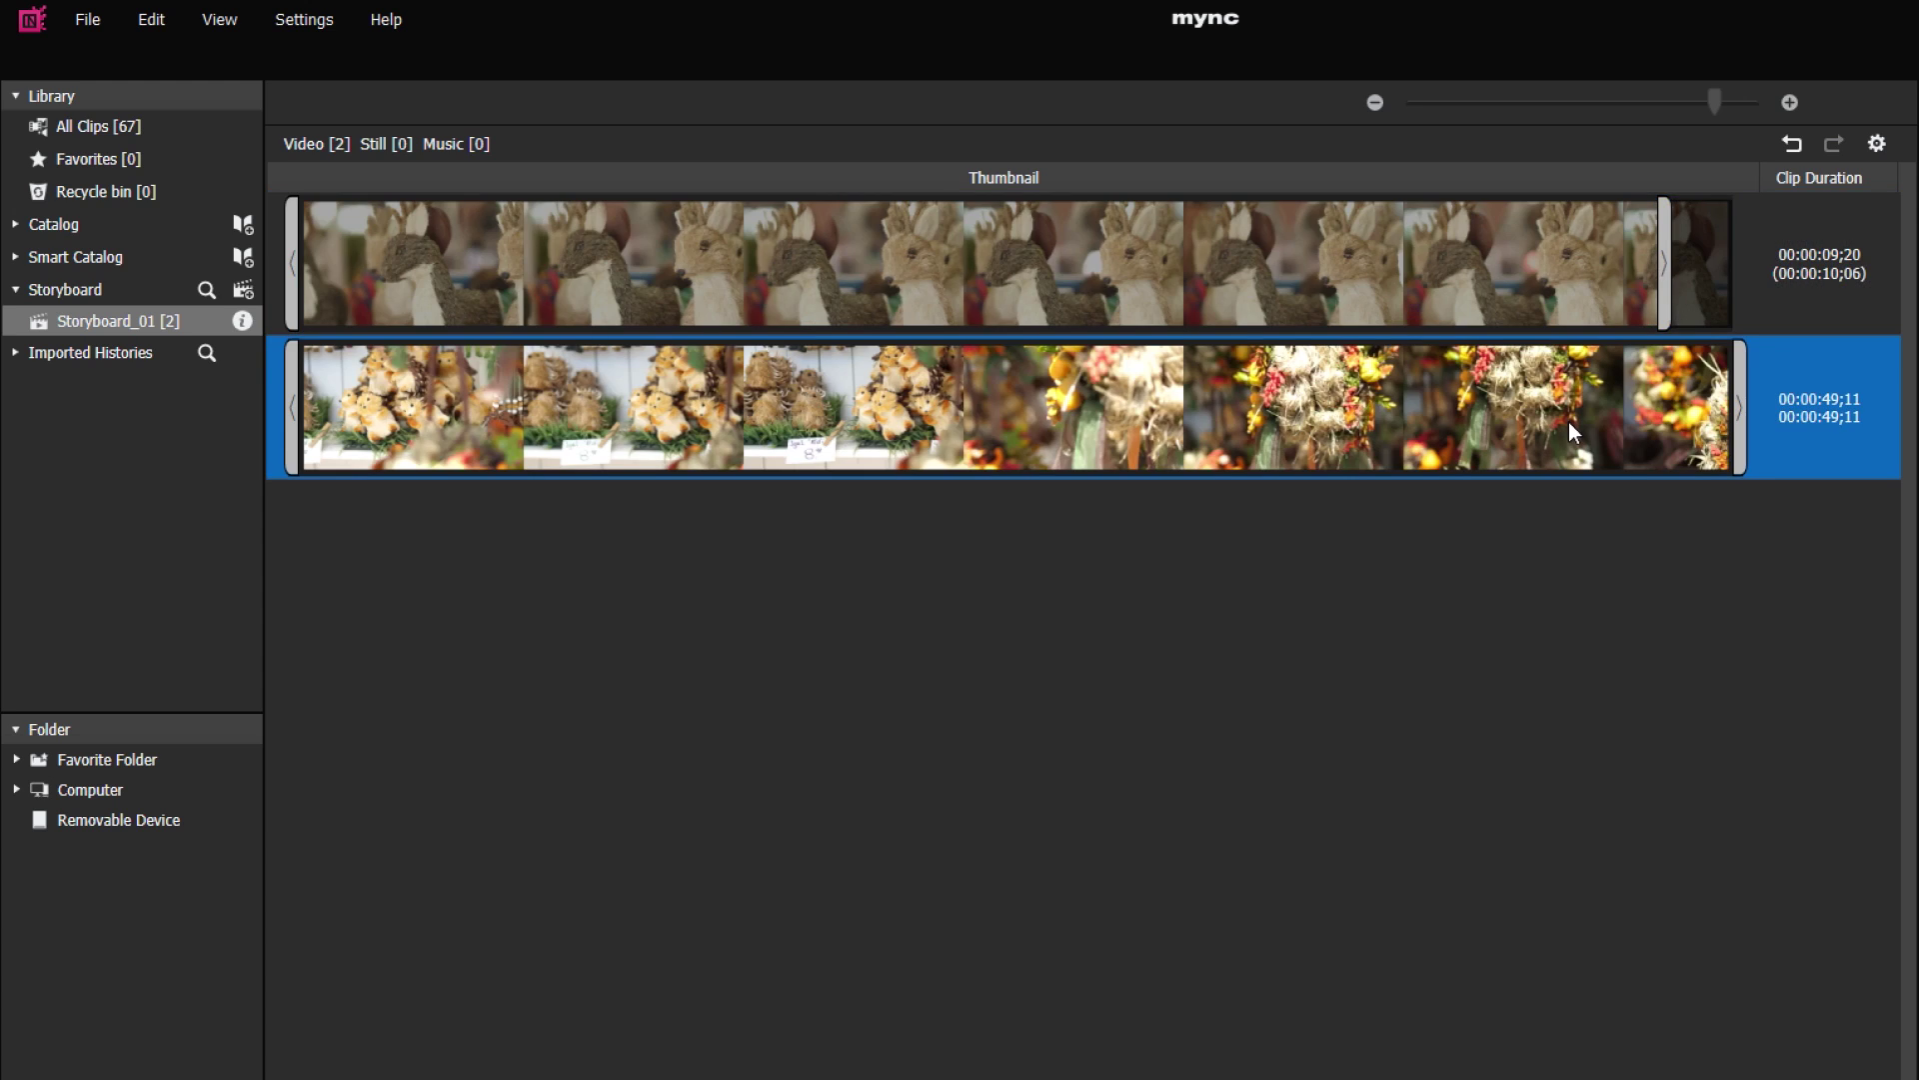
pyautogui.rightClick(1569, 425)
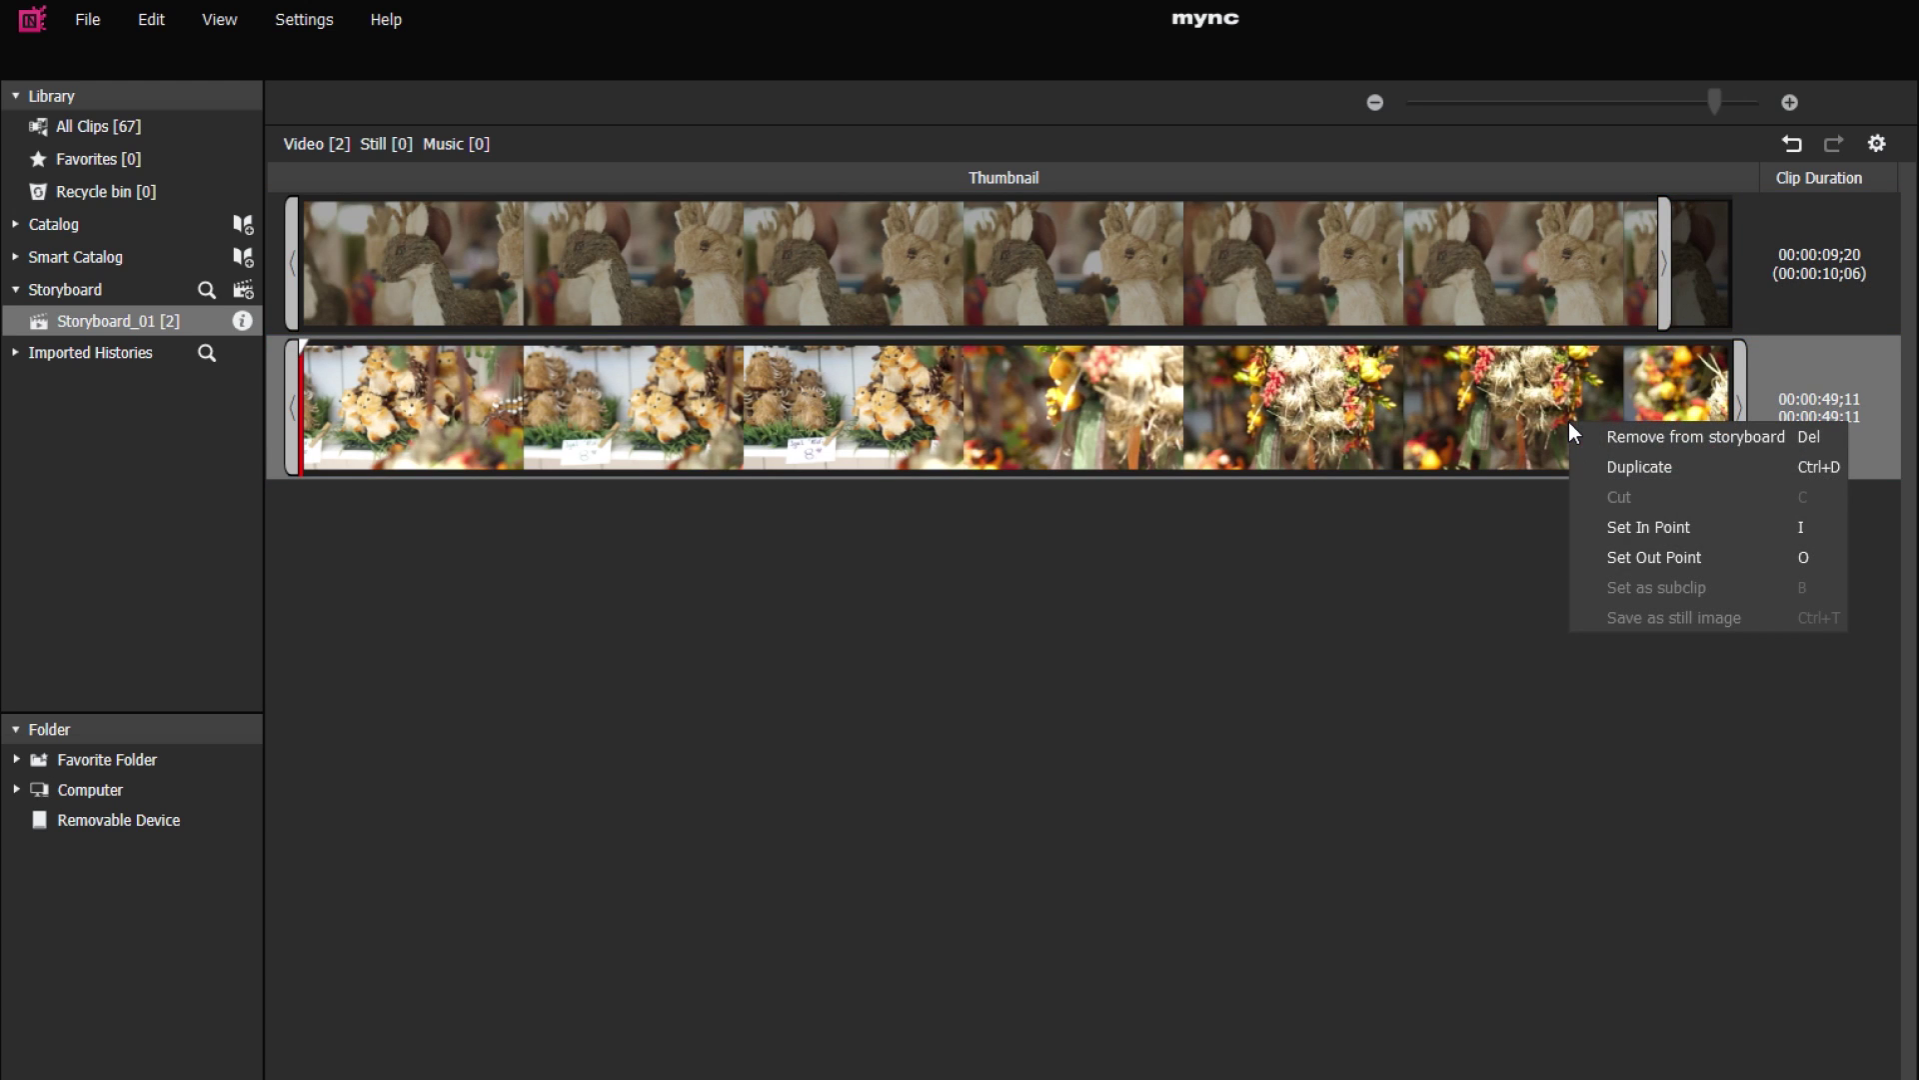
pyautogui.click(1616, 467)
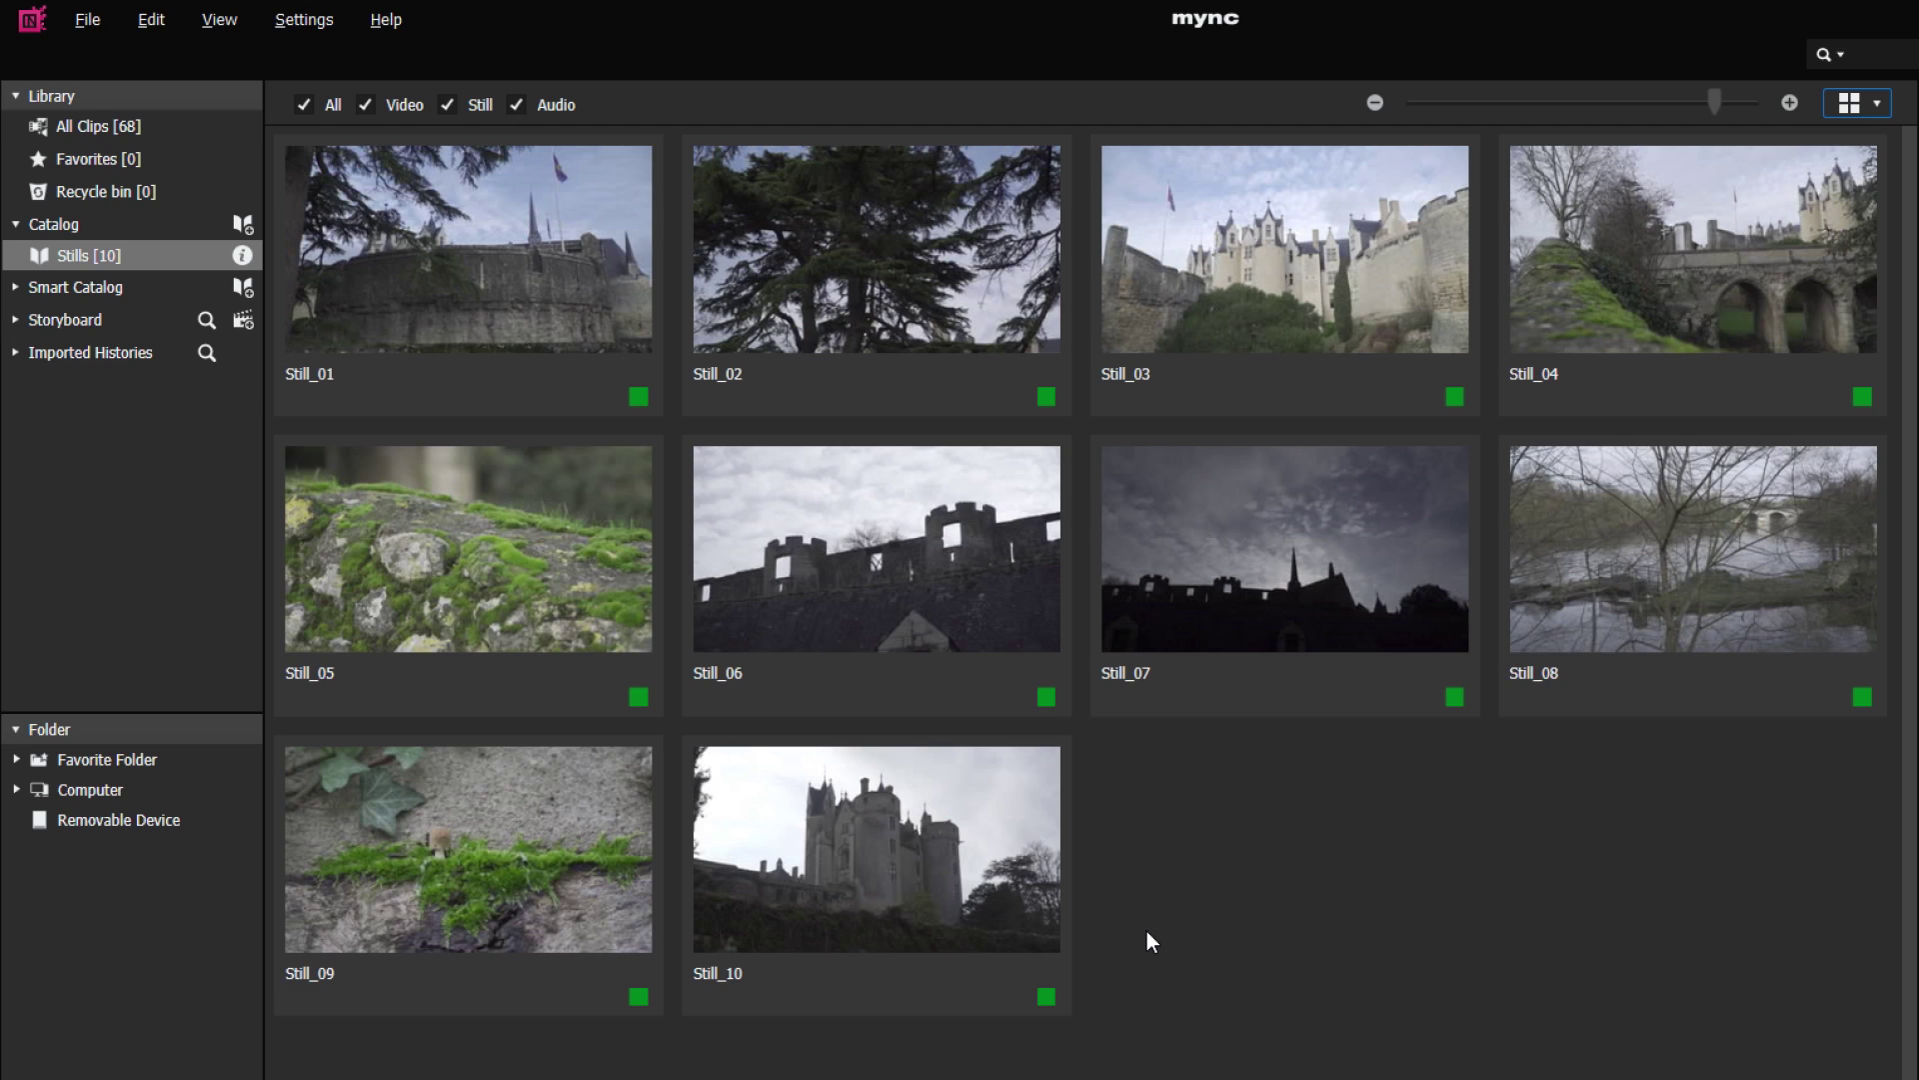
# - Select all ten stills starting from Still_01 and open Preview for them together
pyautogui.click(581, 308)
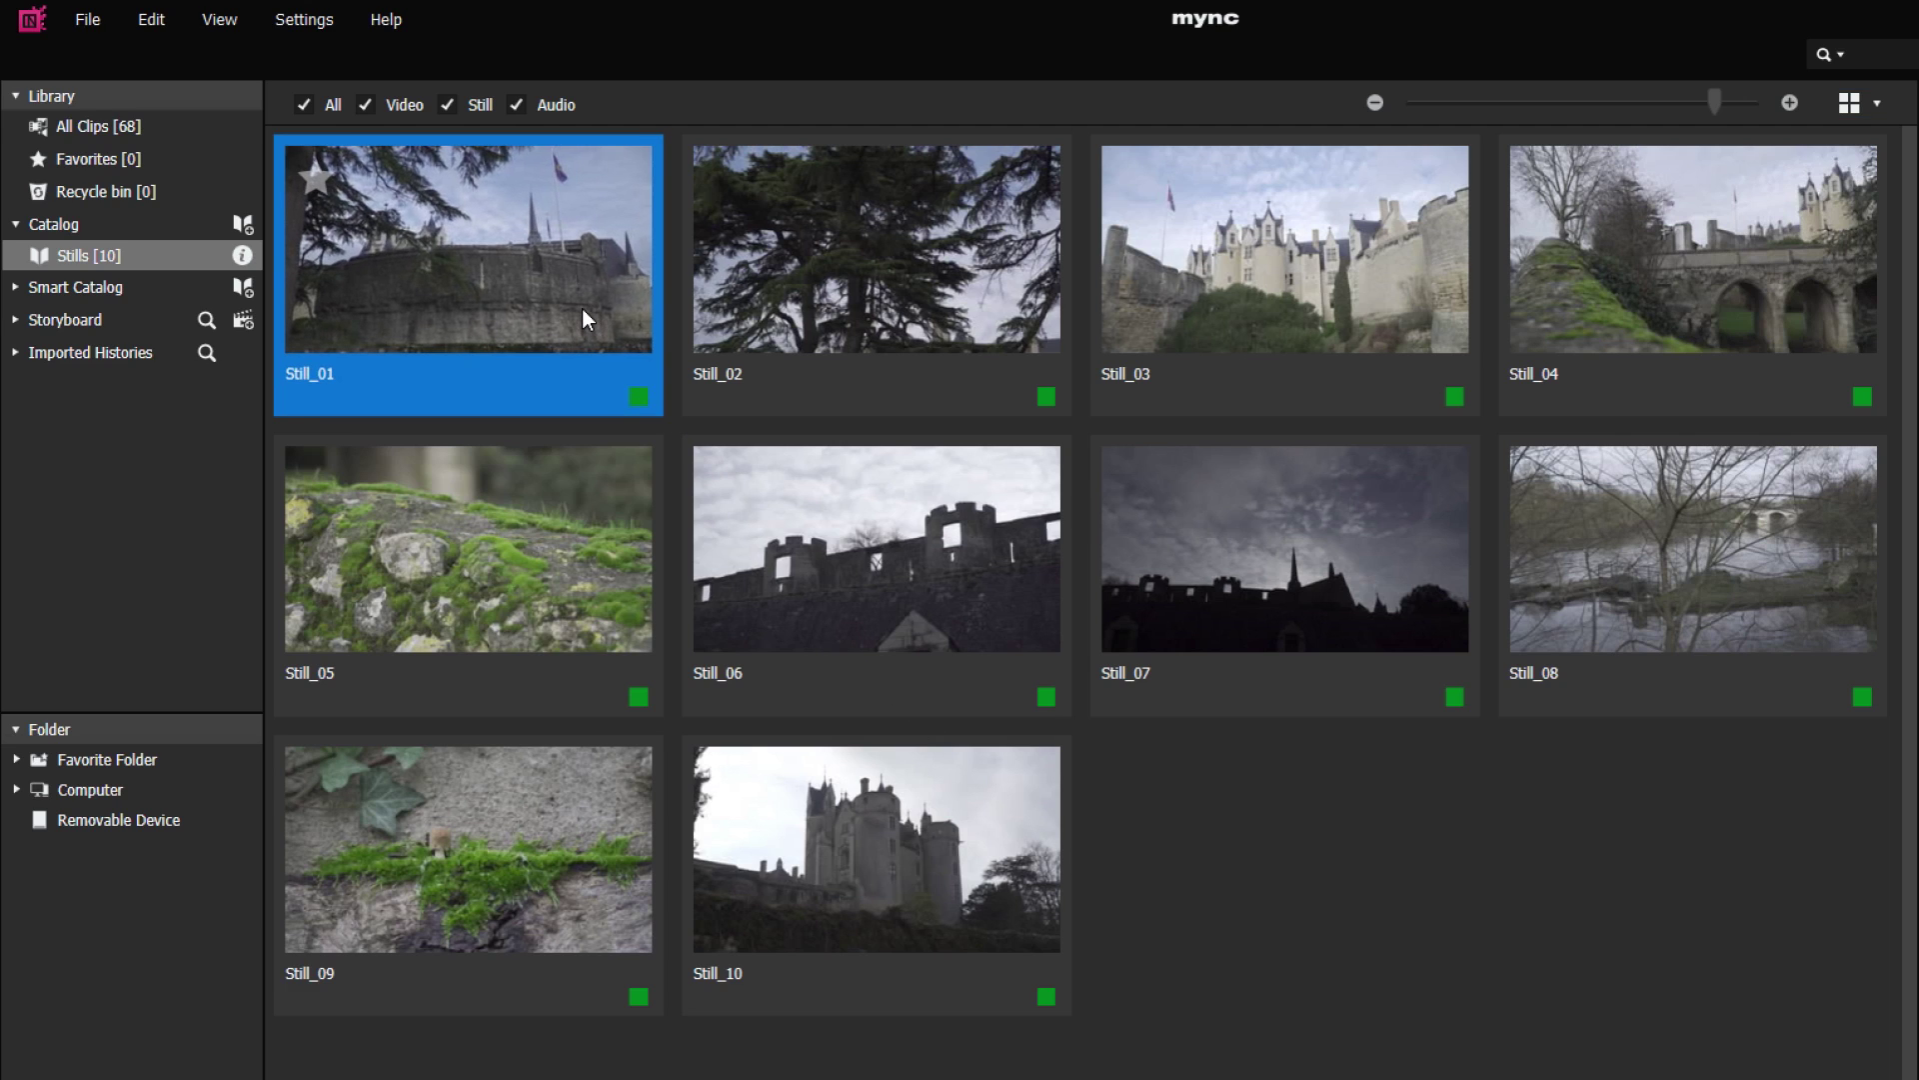
pyautogui.hotkey('ctrl', 'a')
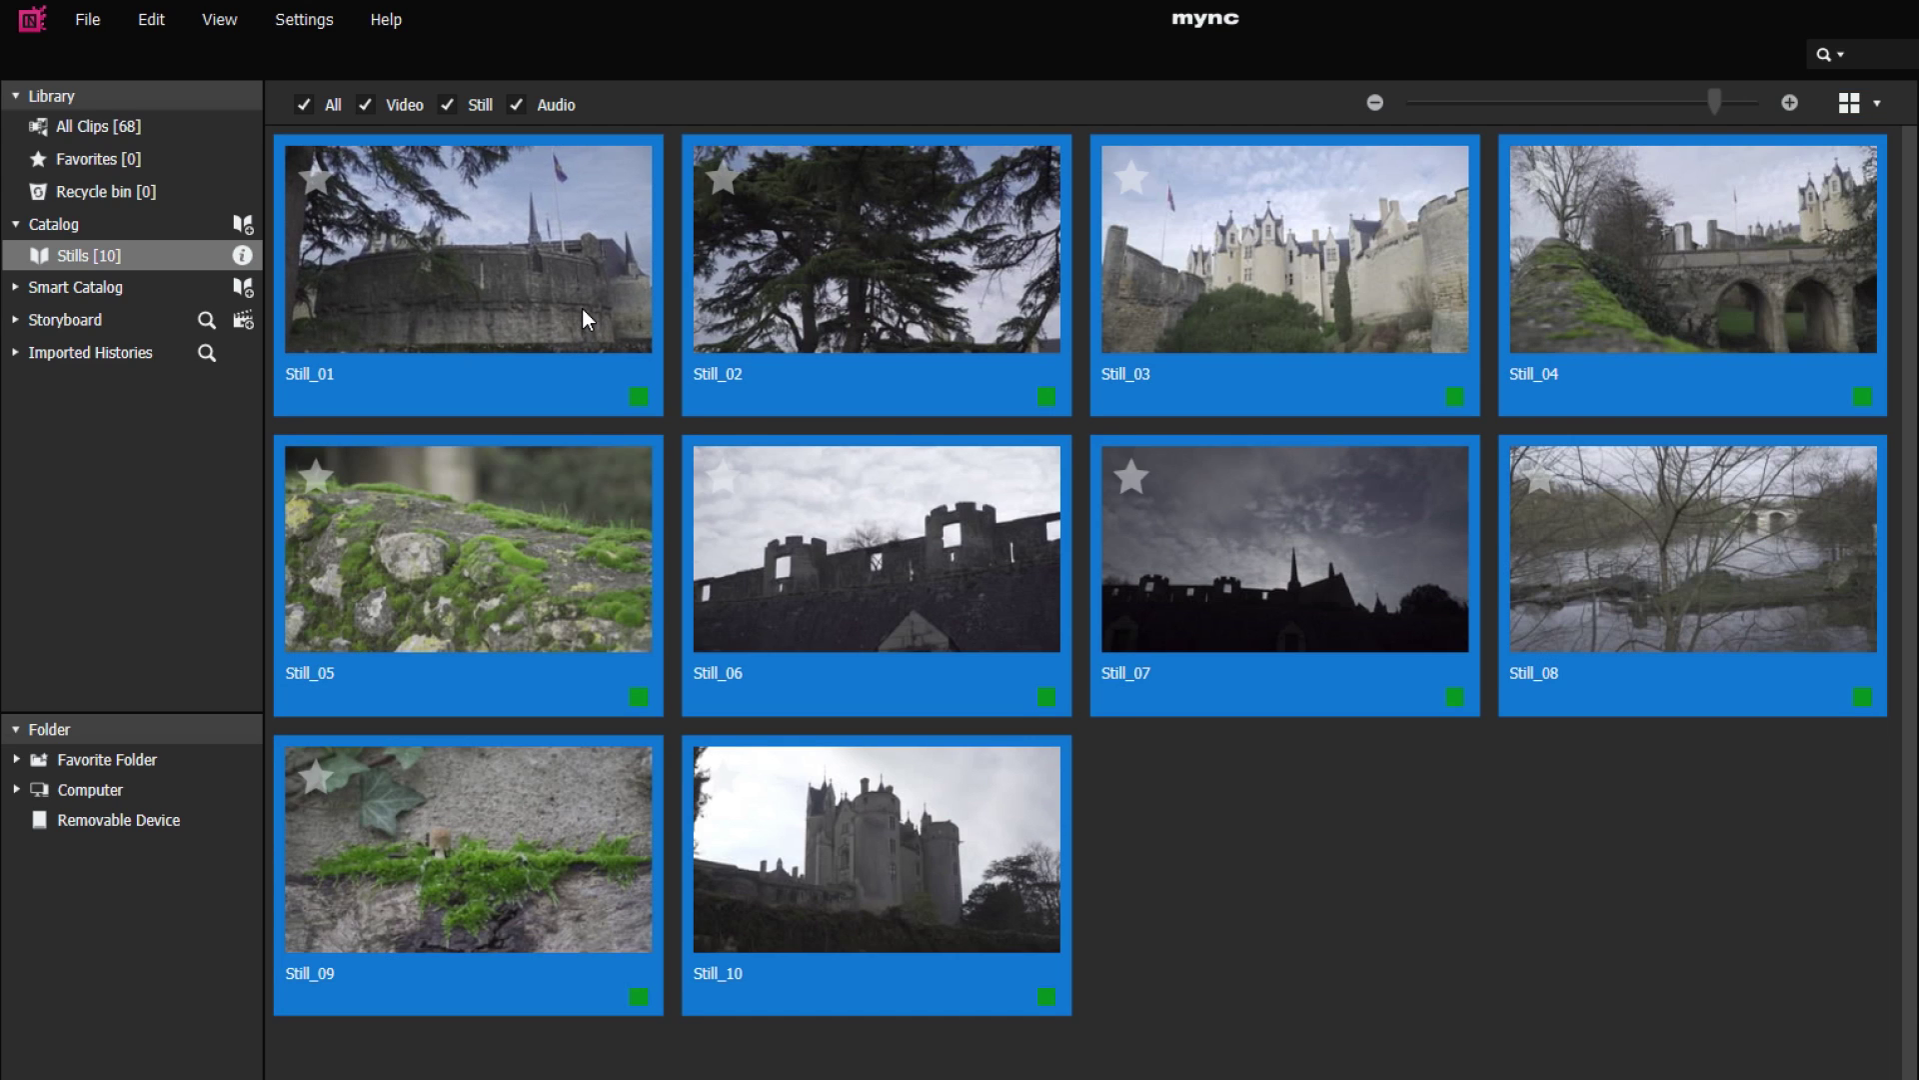
pyautogui.rightClick(581, 308)
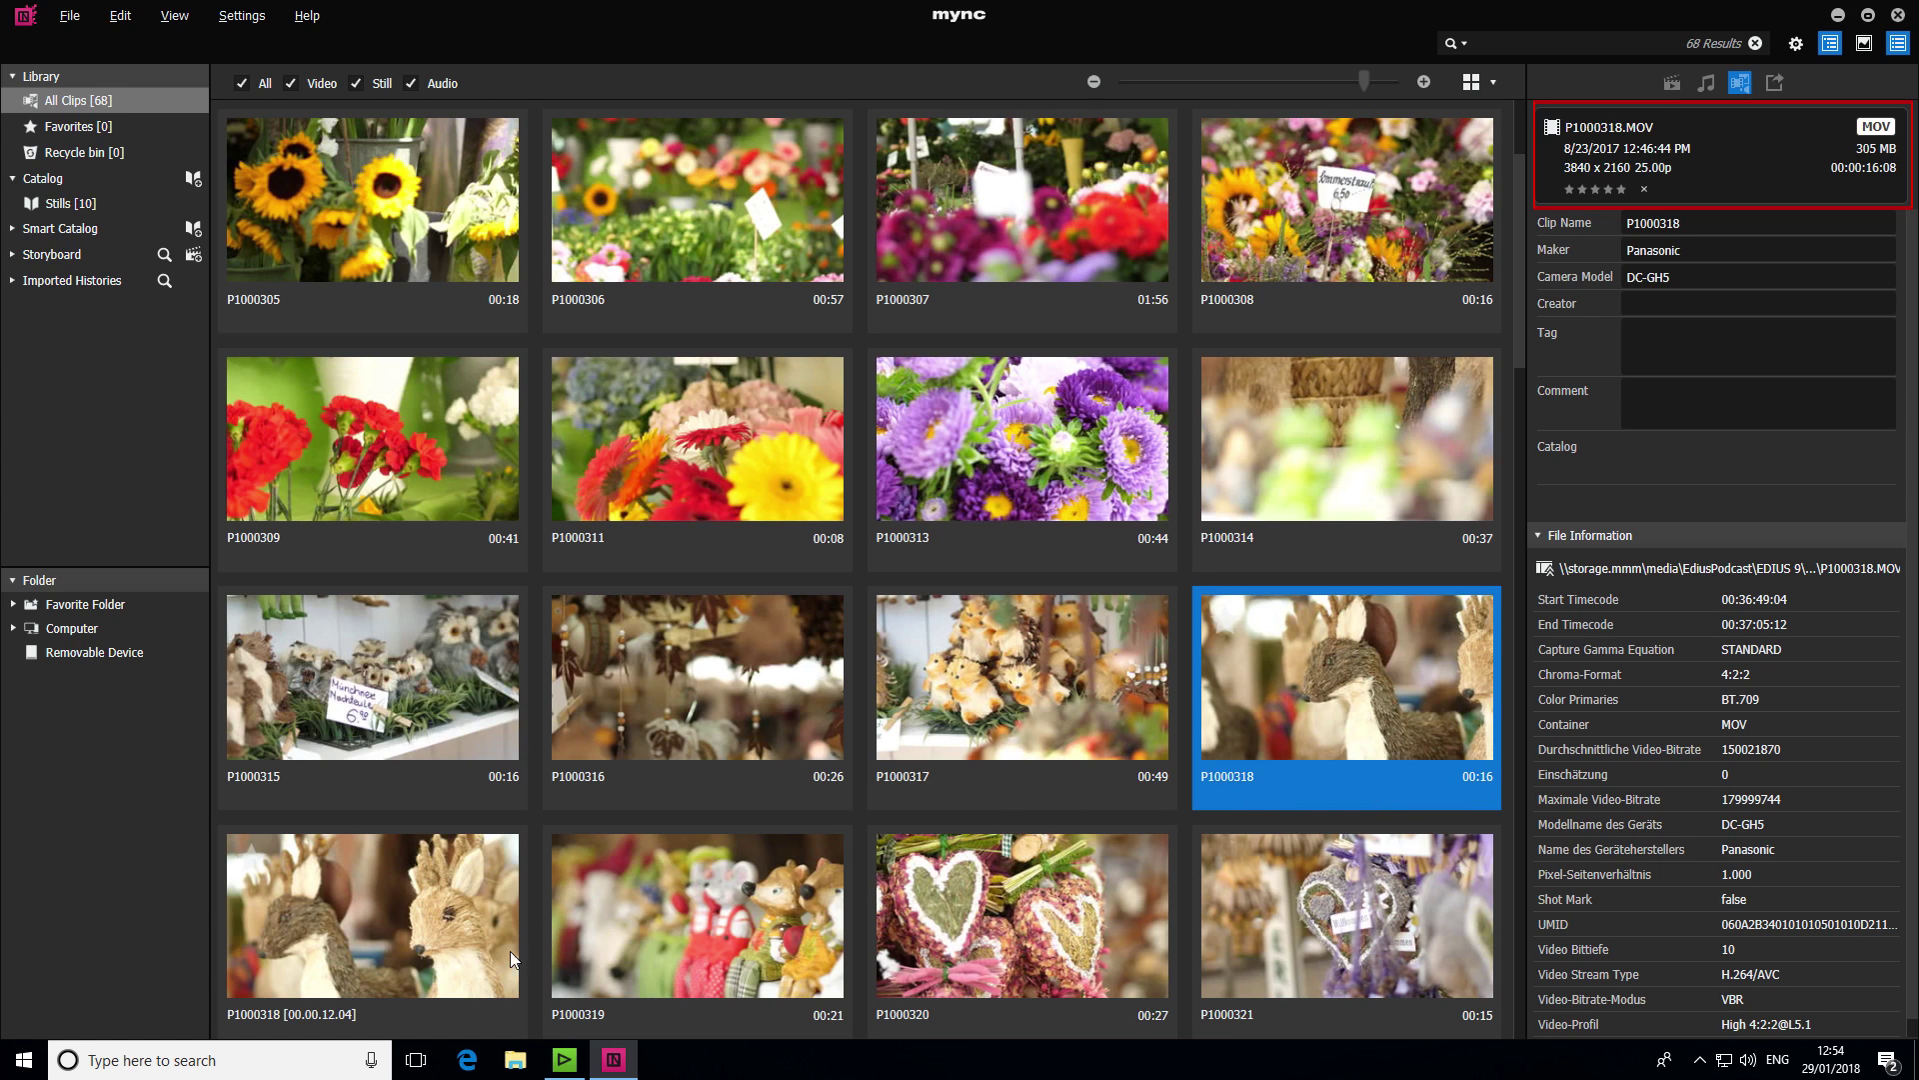
# - Show the P1000318 [00.00.12.04] snapshot's JPEG details, 3840×2160 with Software used Mync
pyautogui.click(480, 964)
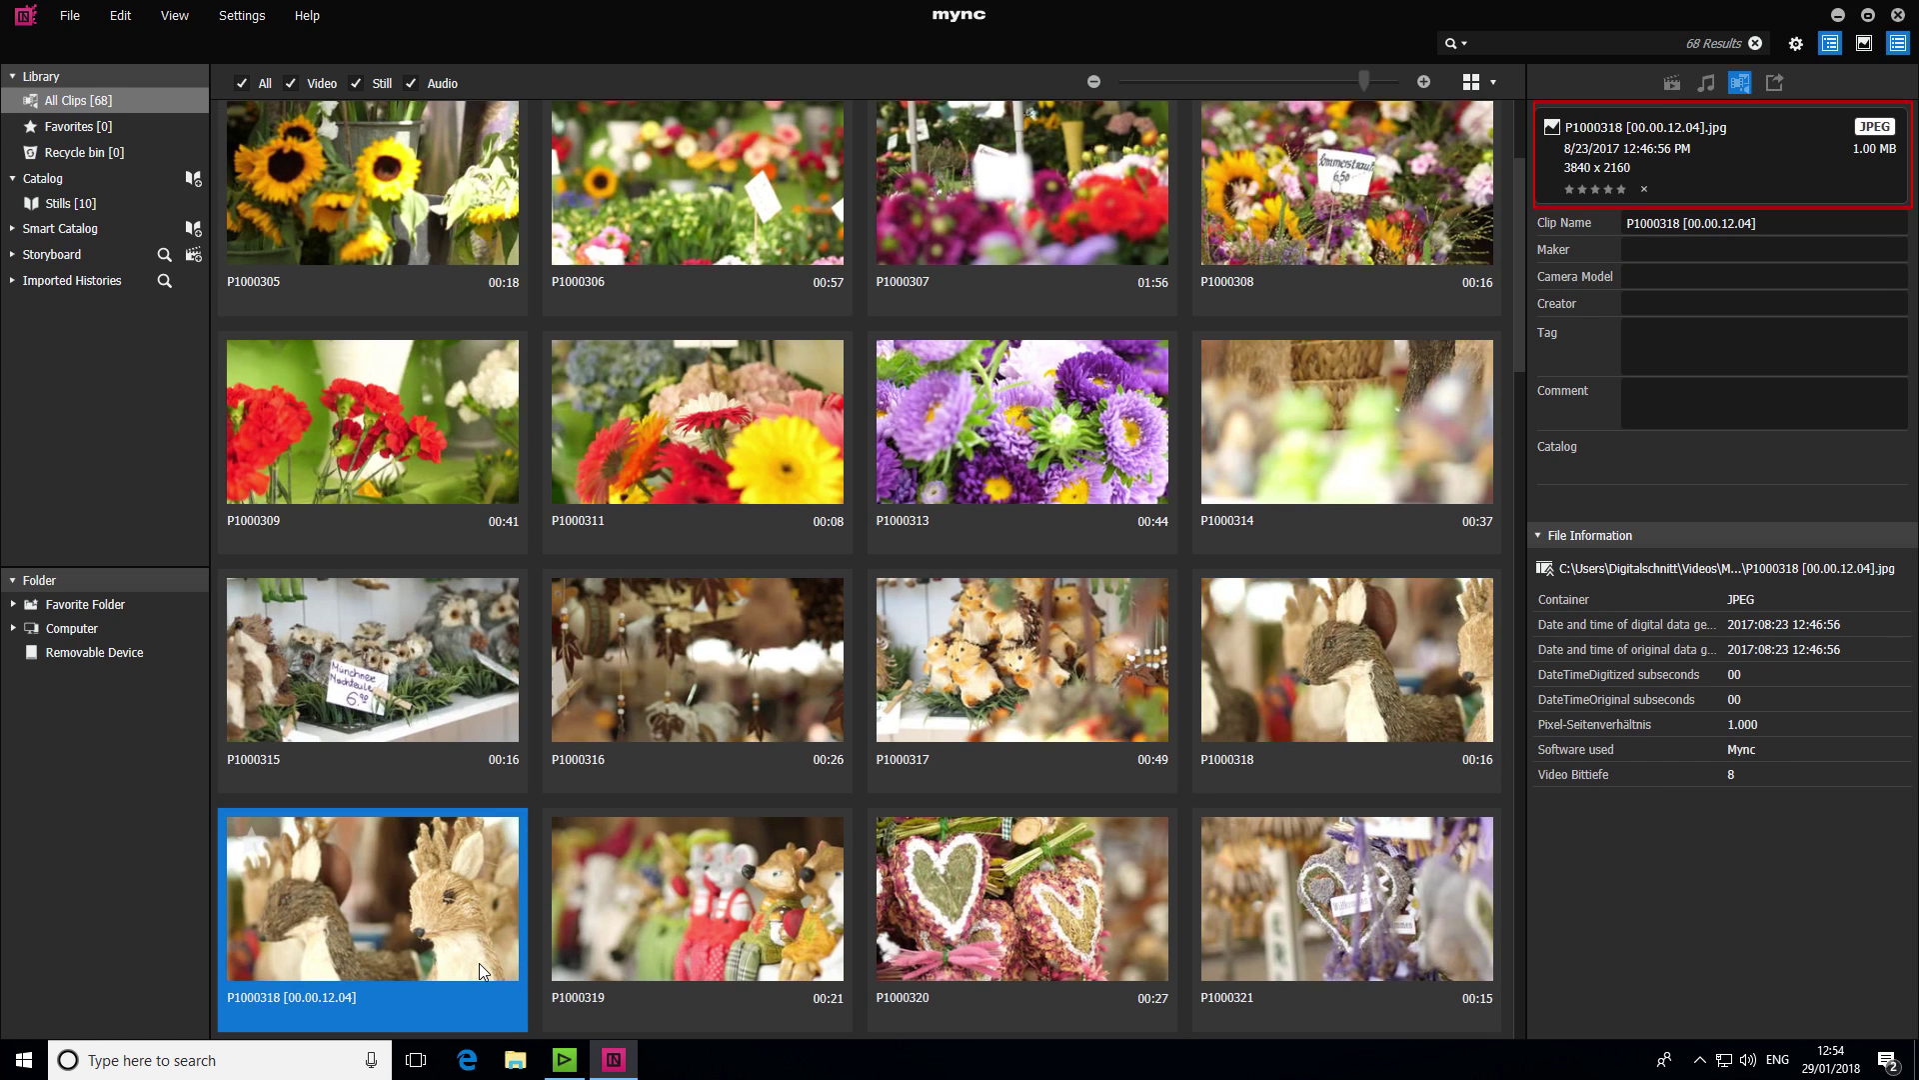